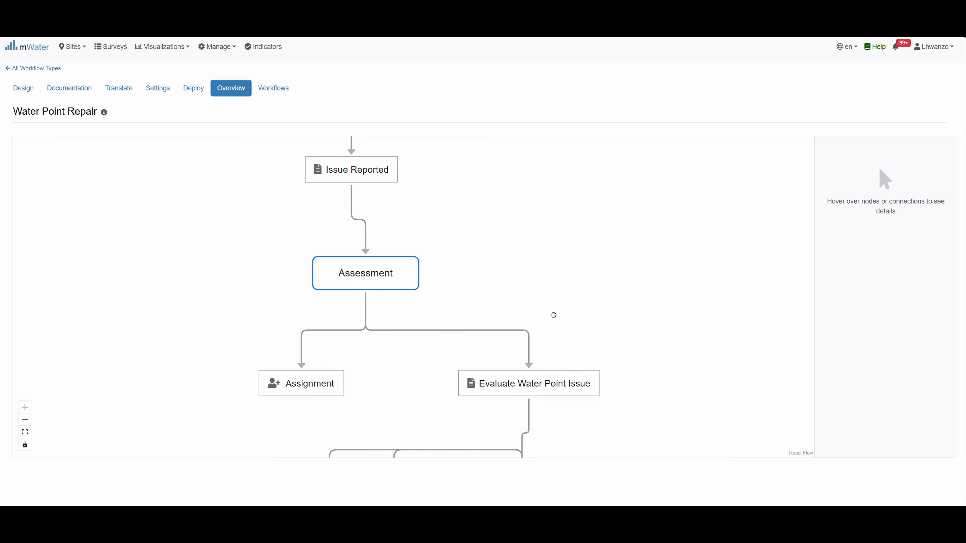
Scroll through the existing workflow to review Repair in Progress, Verification and Resolved steps
left_click_drag(554, 315, 537, 129)
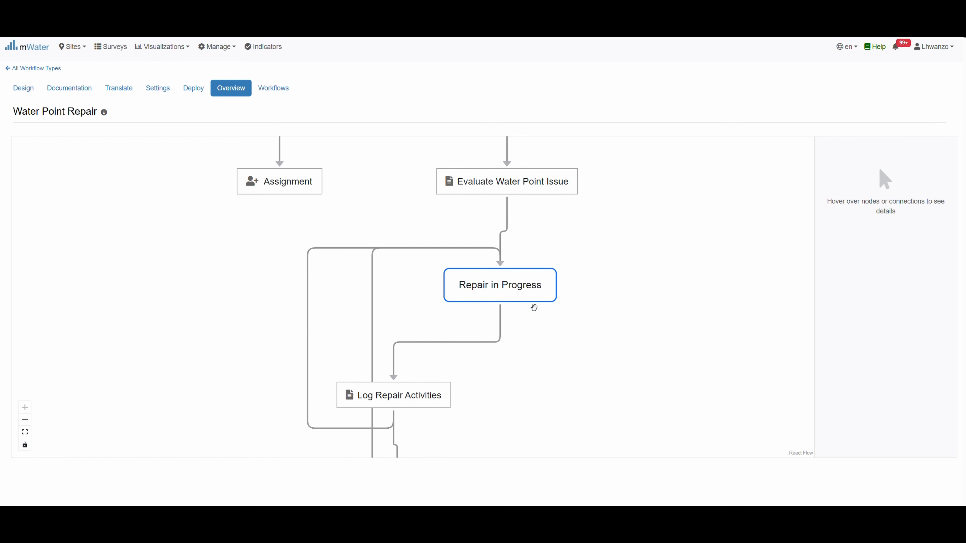
left_click_drag(531, 368, 527, 131)
mouse_move(387, 261)
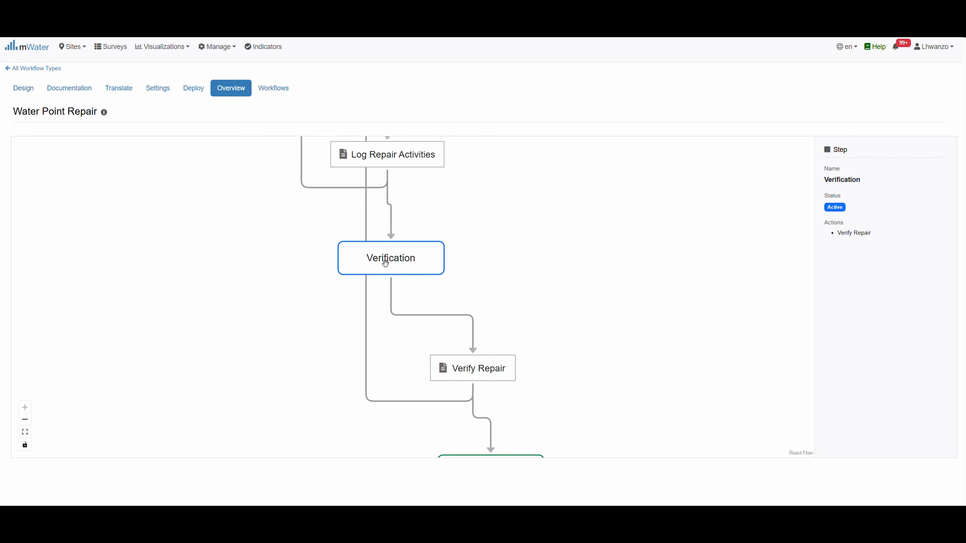
left_click_drag(565, 414, 569, 236)
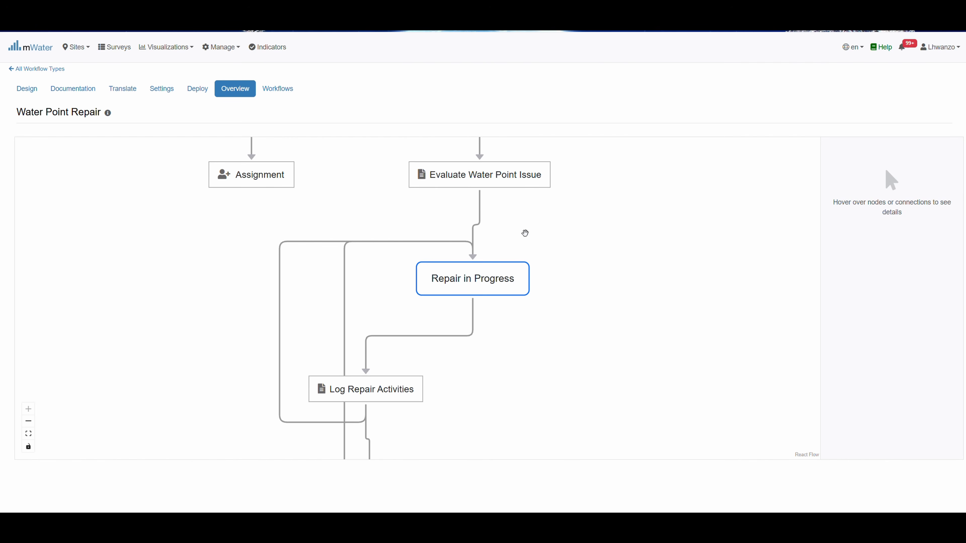
mouse_move(462, 289)
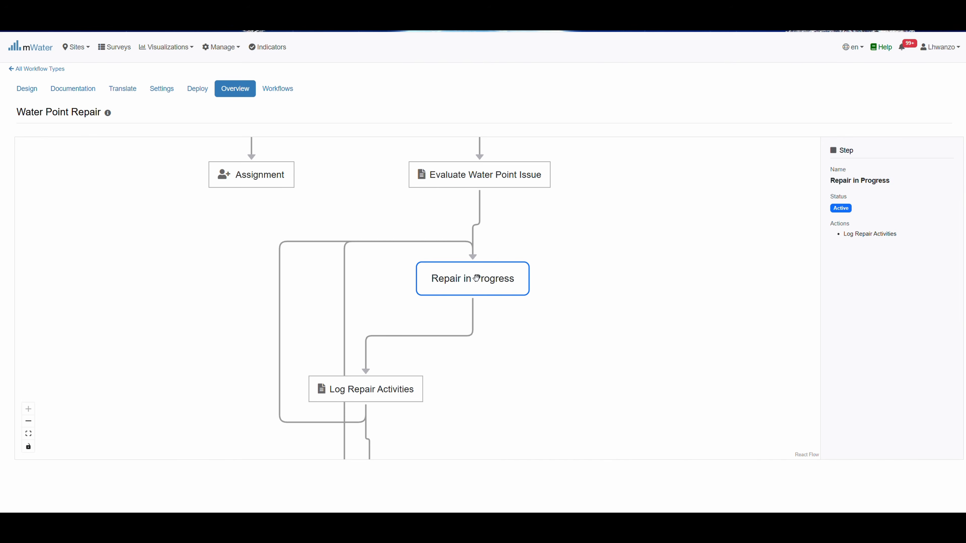
mouse_move(282, 416)
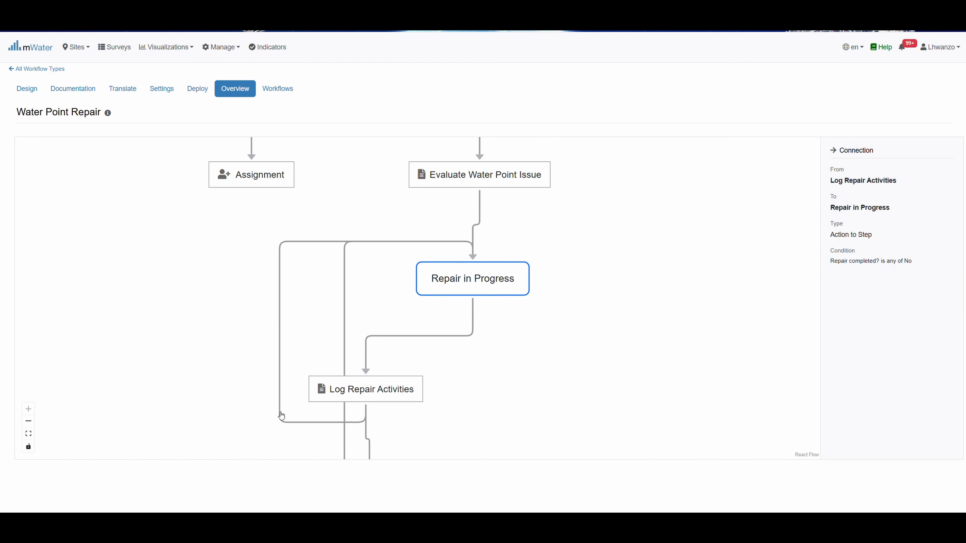
left_click_drag(481, 403, 459, 105)
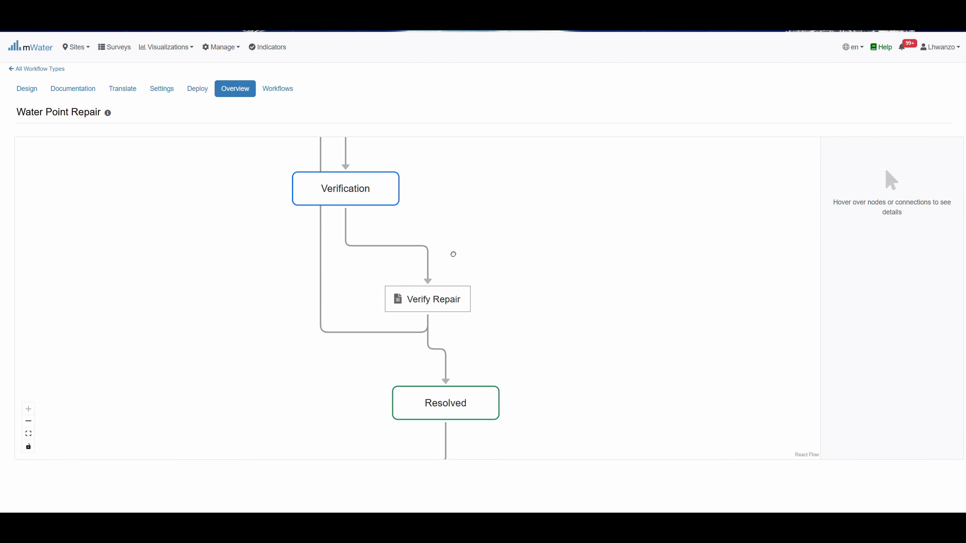
left_click_drag(453, 253, 391, 530)
mouse_move(390, 267)
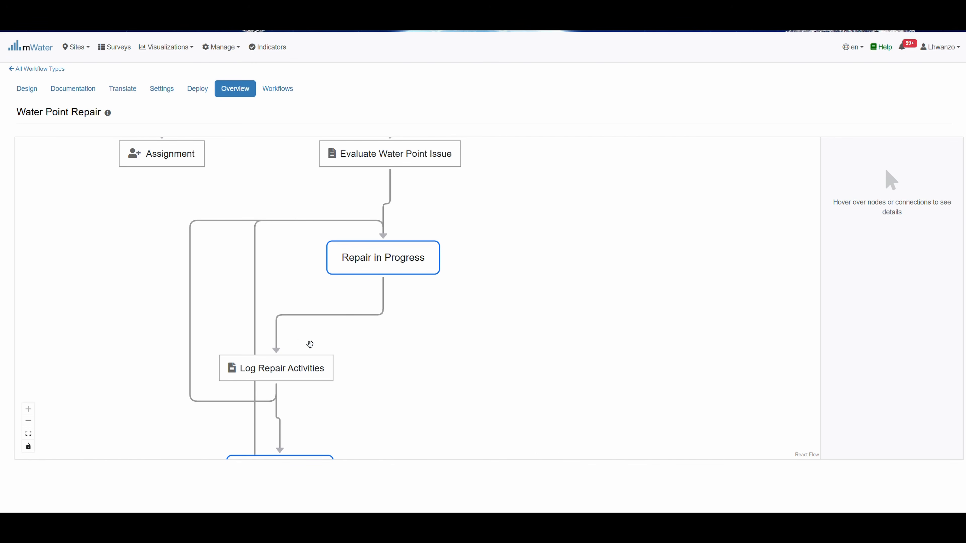
mouse_move(272, 366)
Go to the workflow types list and start a new workflow type
scroll(392, 383, "down", 3)
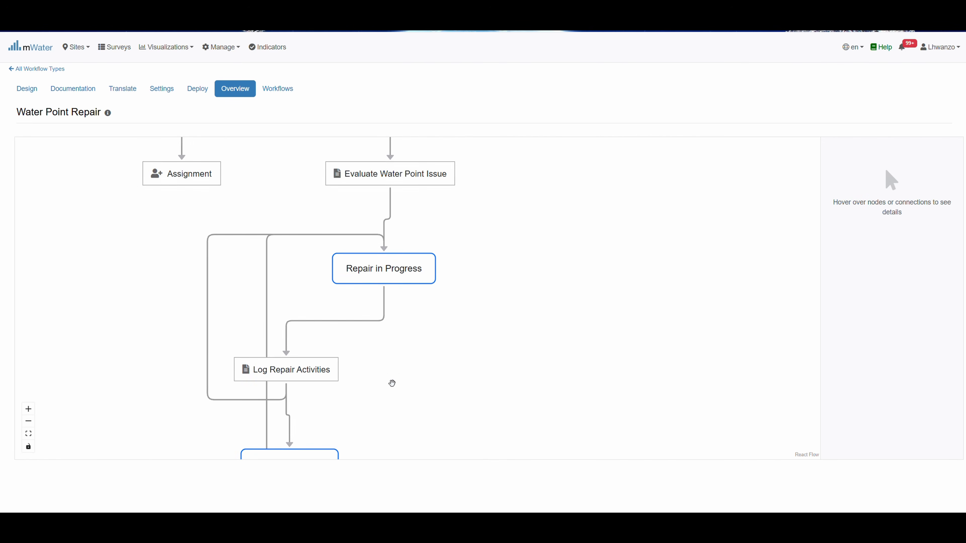
scroll(487, 293, "down", 1)
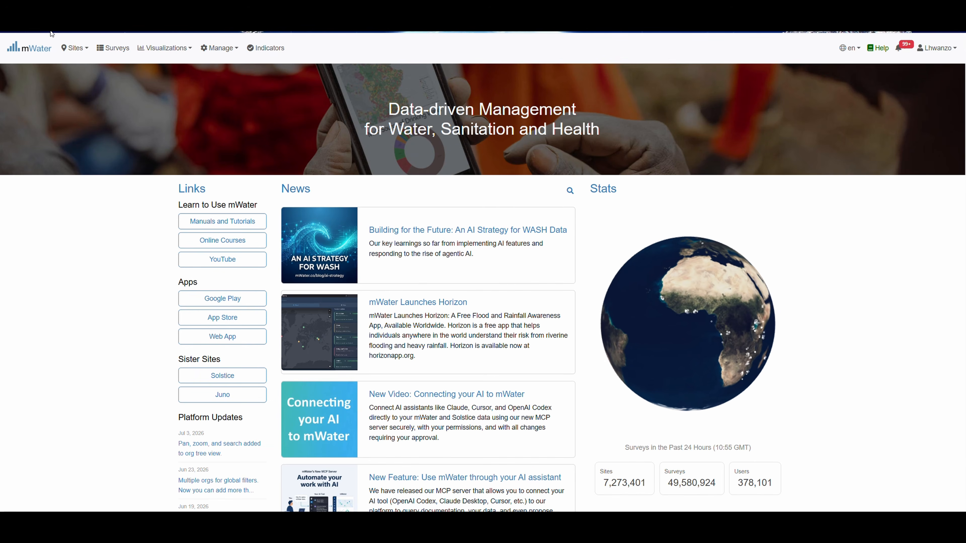
mouse_move(237, 53)
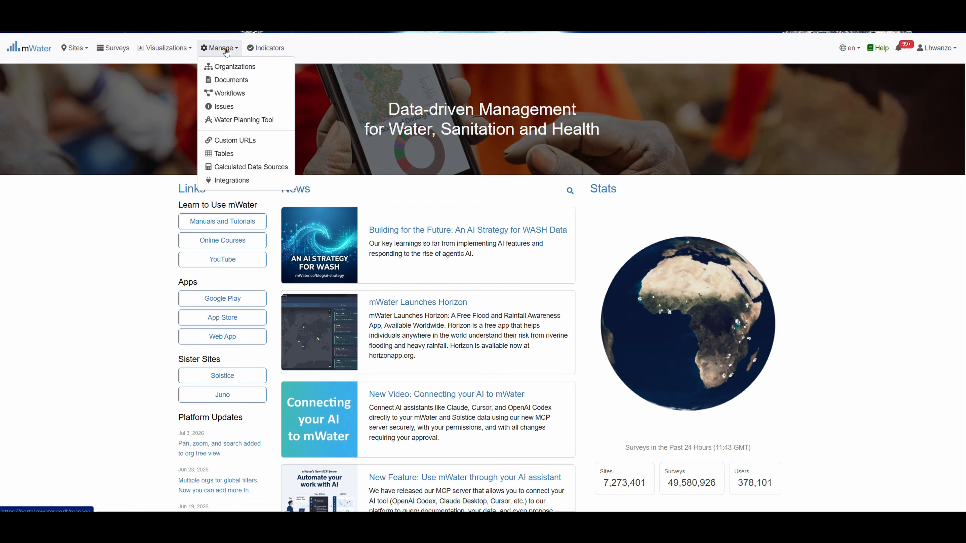
left_click(230, 92)
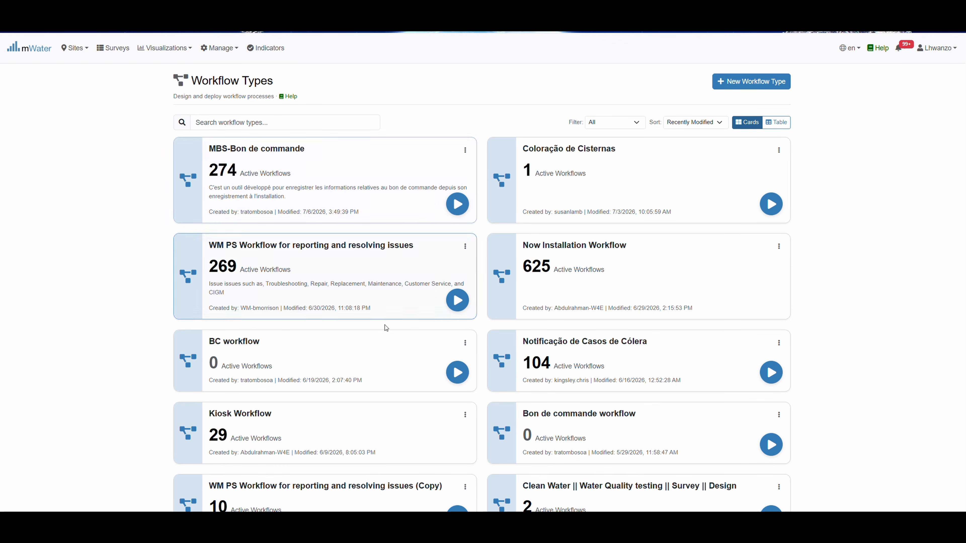
scroll(356, 373, "down", 3)
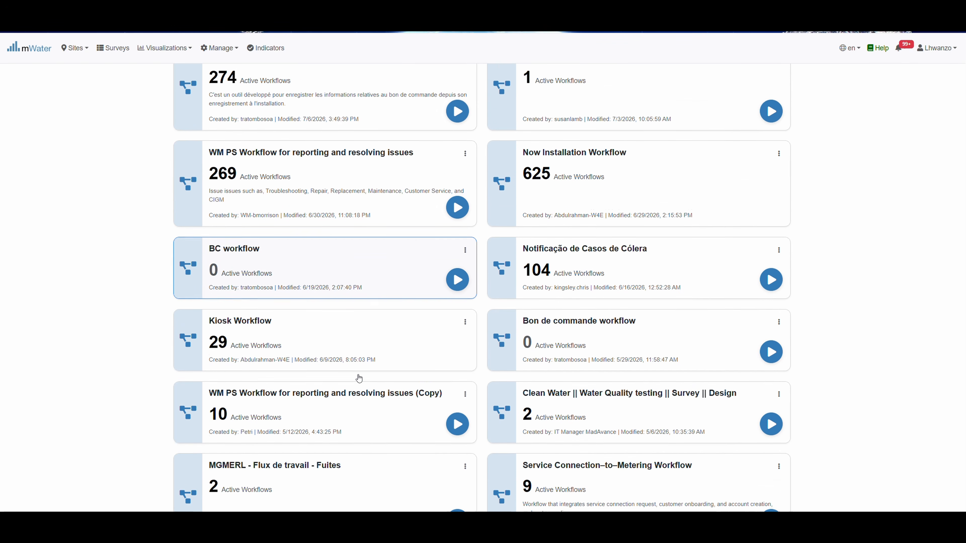
scroll(359, 378, "up", 3)
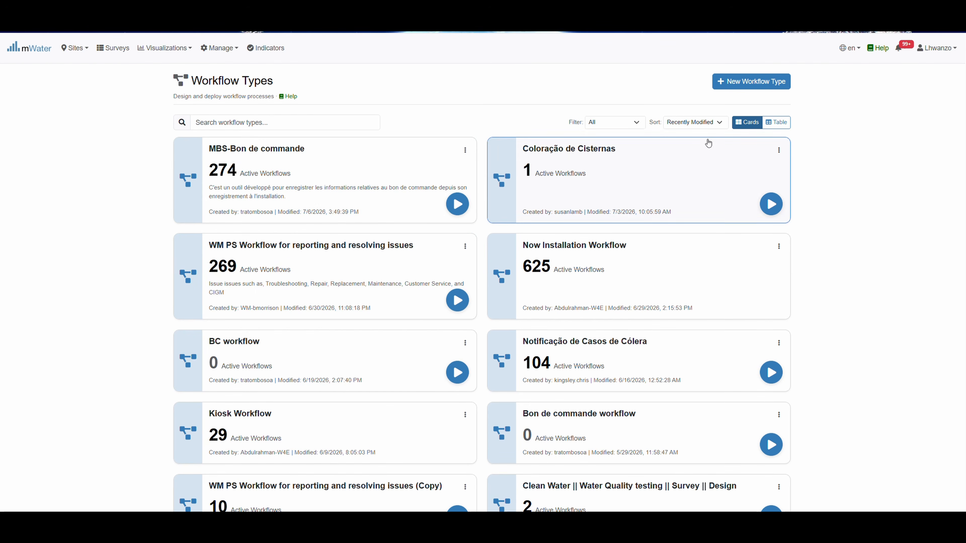
left_click(741, 79)
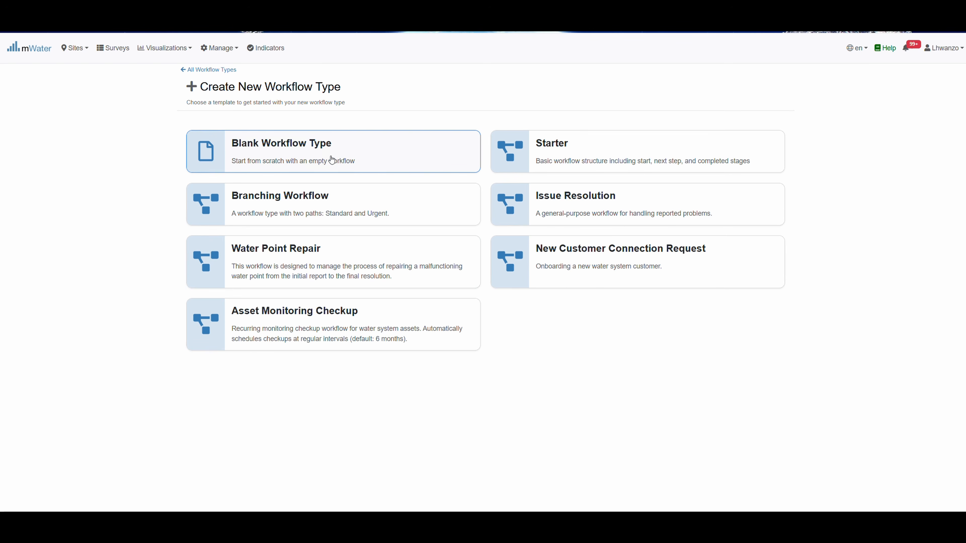
Create a blank workflow type named 'Borehole Repair' with a report-to-resolution description and save it
left_click(319, 159)
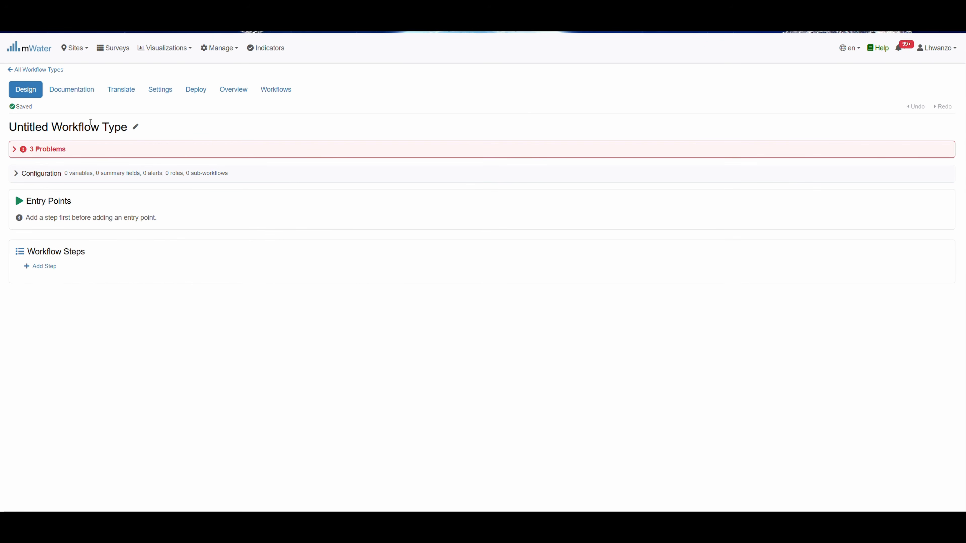
left_click(136, 127)
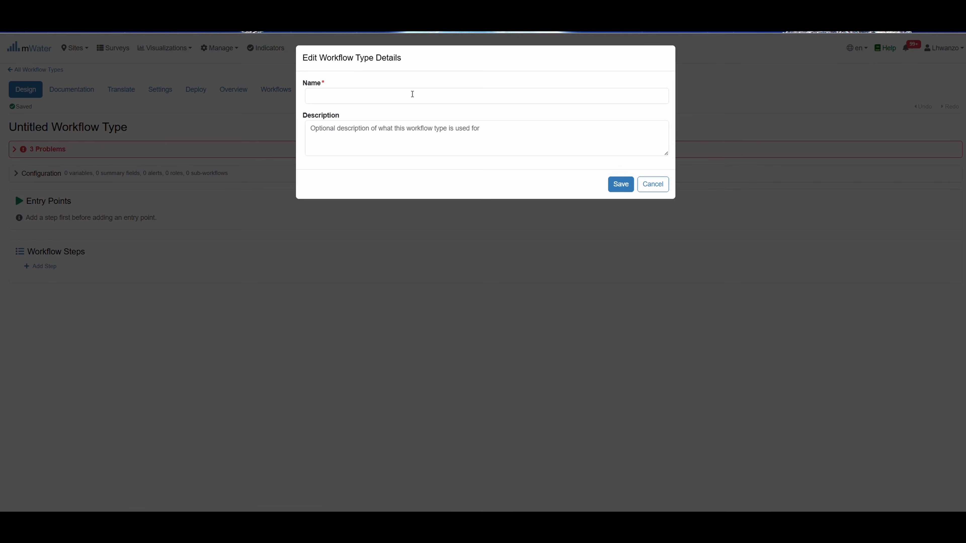
left_click(365, 99)
type("Borehole Repair.")
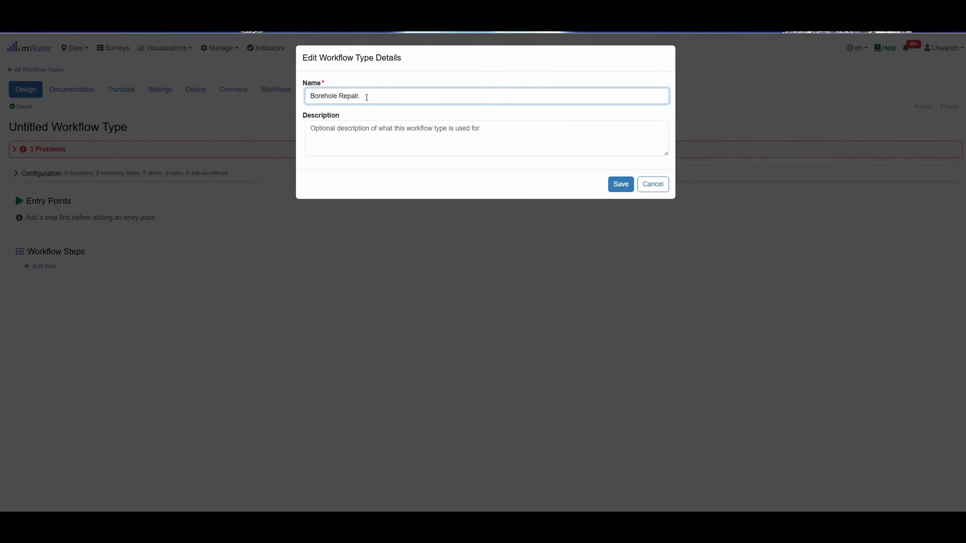
left_click(351, 122)
type("Manages the repair of a malfunctioning borehole from initial report to final resolution.")
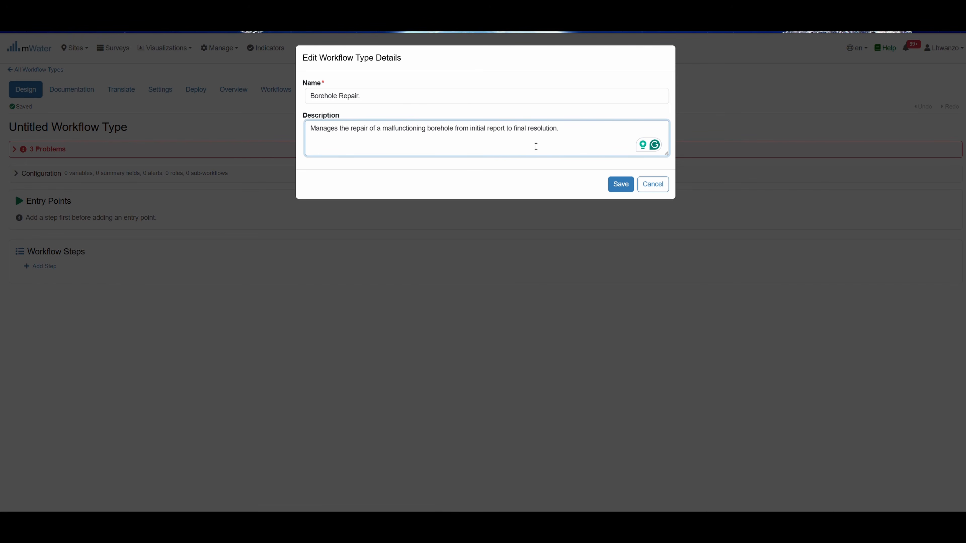
left_click(620, 185)
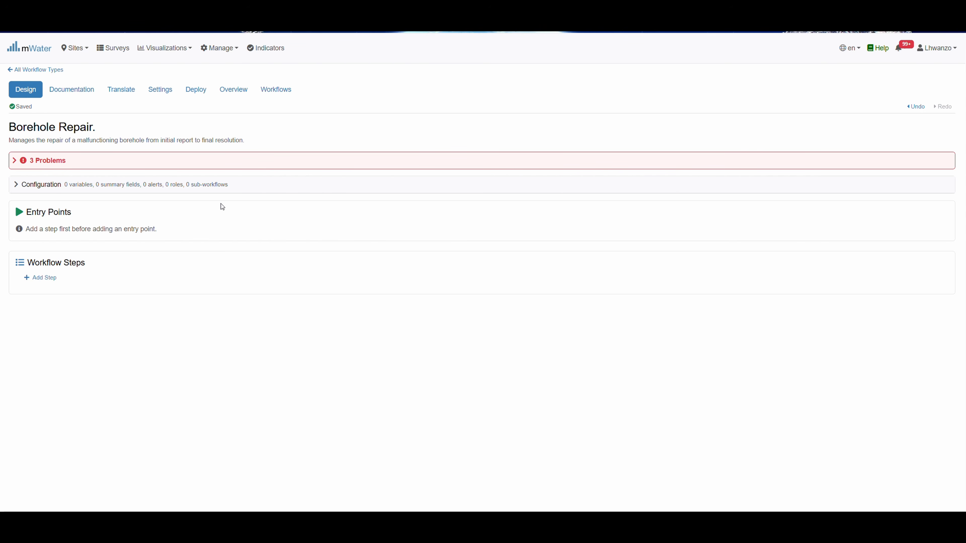
Show the design problems and Configuration settings, then edit the Workflow Variables
left_click(14, 163)
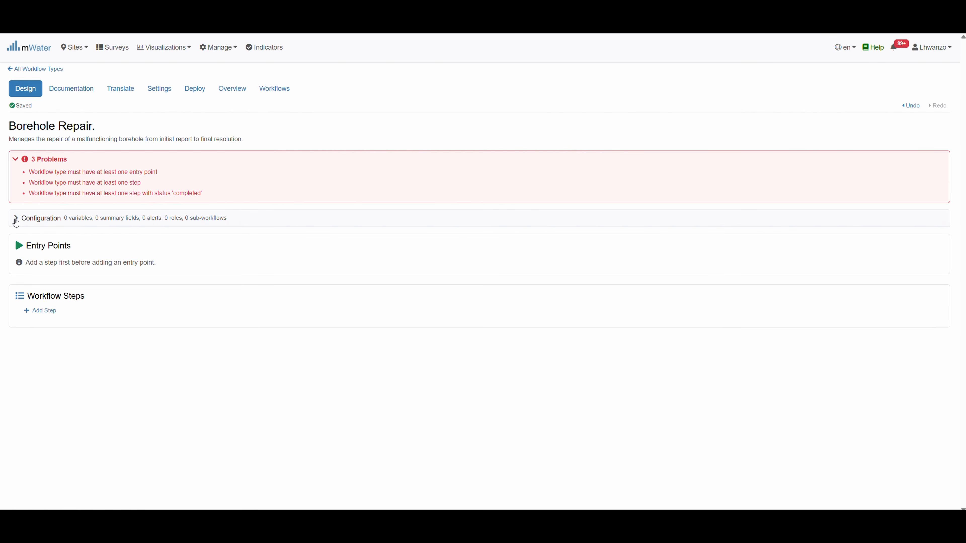
left_click(17, 220)
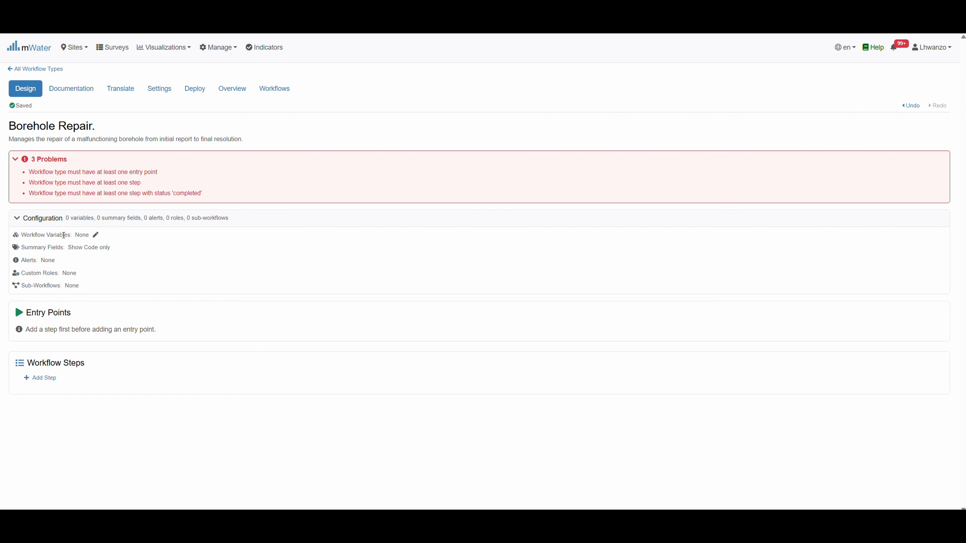
left_click(96, 235)
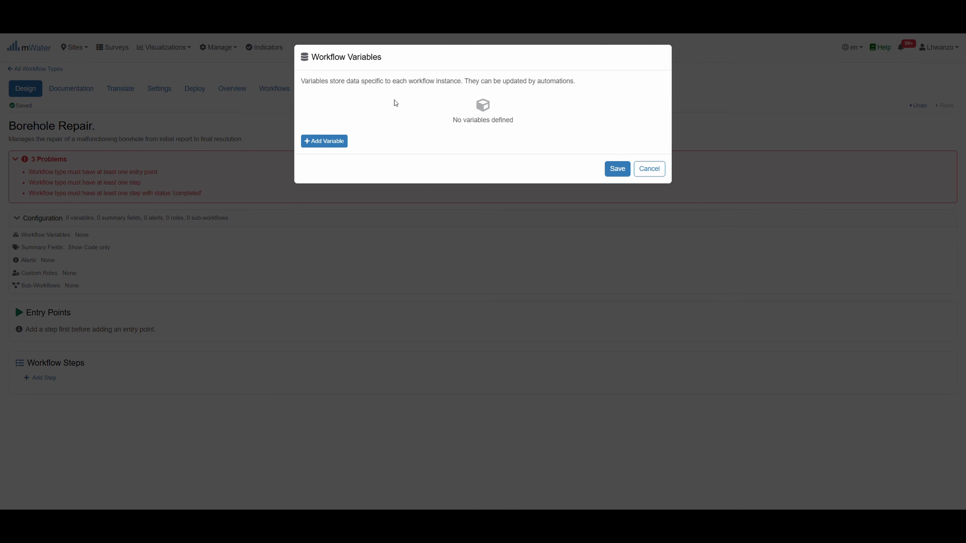
Add a Link to Site or Row variable 'water points' linked to the Water point table
left_click(328, 142)
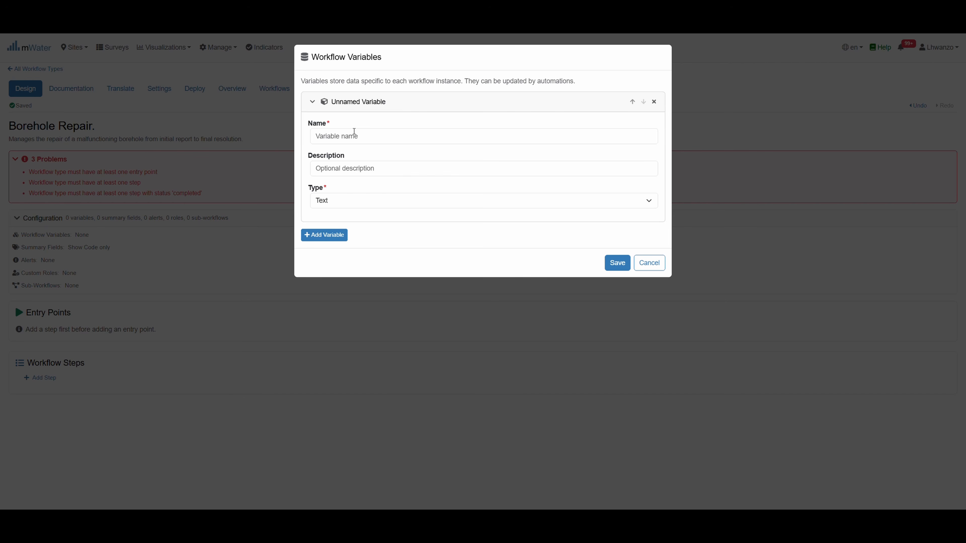
left_click(509, 204)
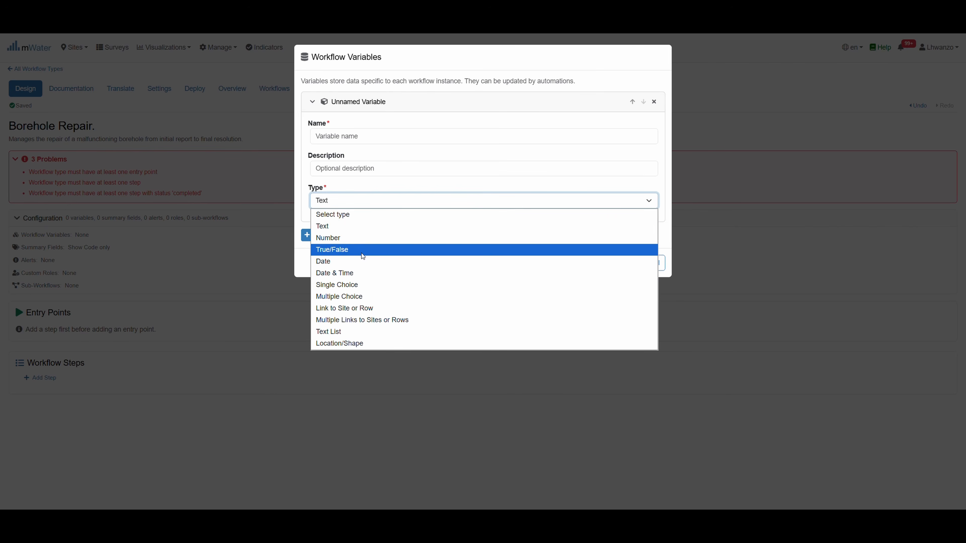
left_click(360, 309)
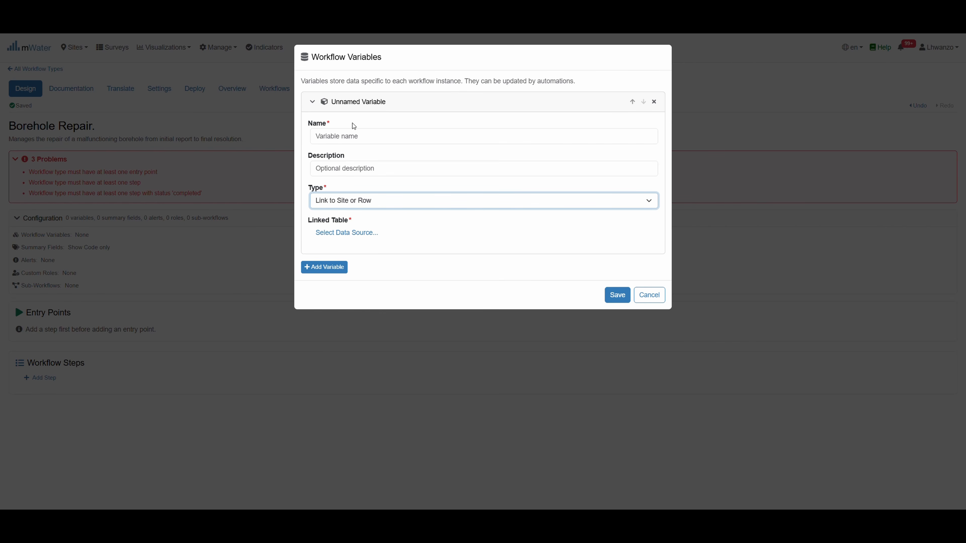
left_click(346, 136)
type("borehol")
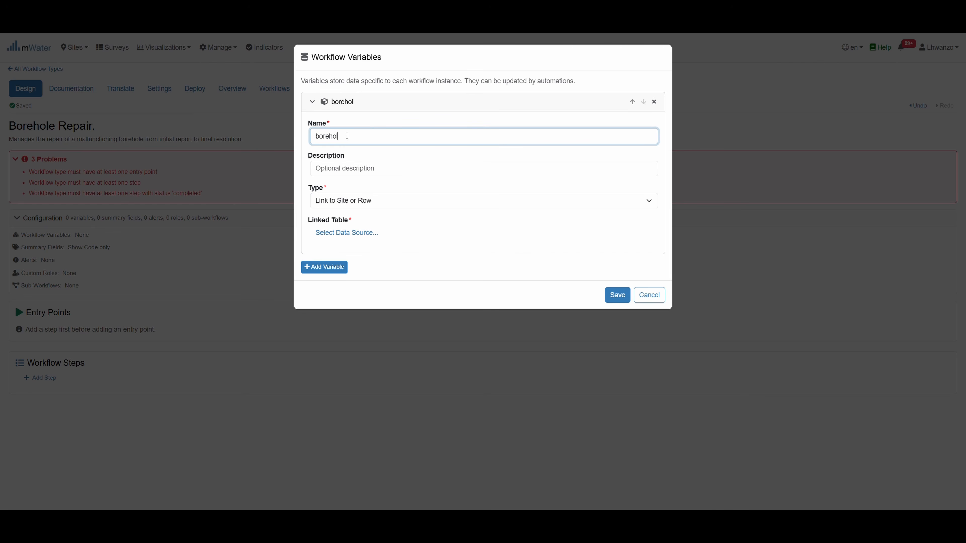
key("BackSpace")
key("BackSpace")
key("BackSpace")
key("BackSpace")
key("BackSpace")
key("BackSpace")
key("BackSpace")
type("water points")
left_click(425, 267)
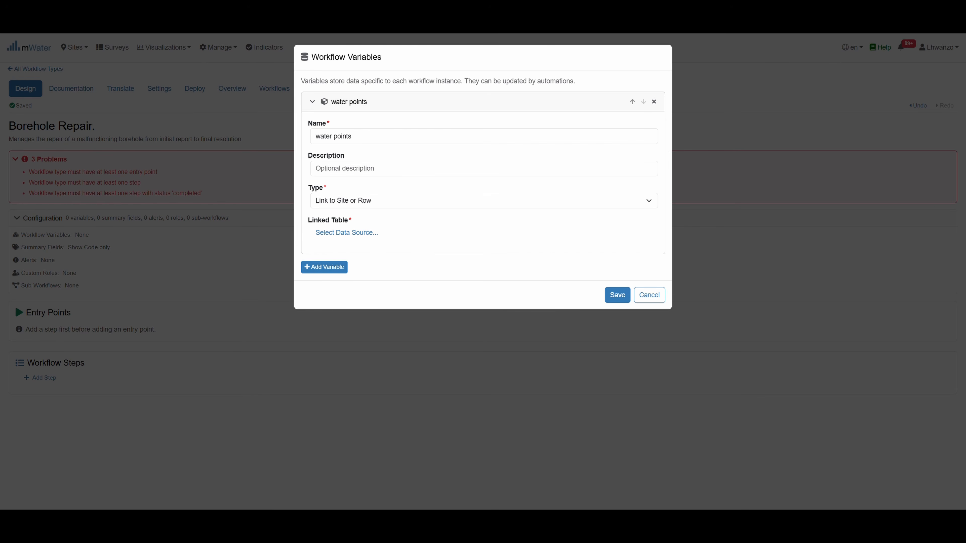
left_click(331, 232)
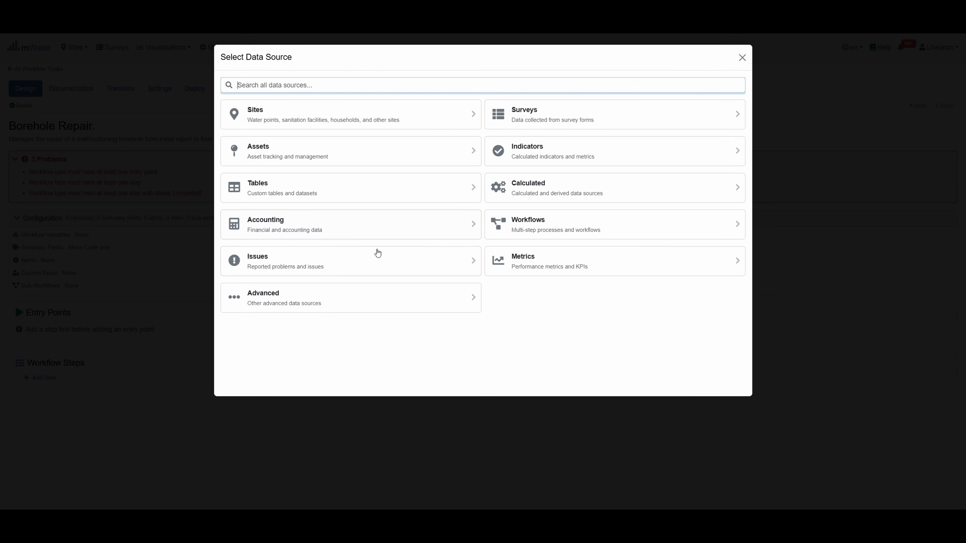
left_click(344, 111)
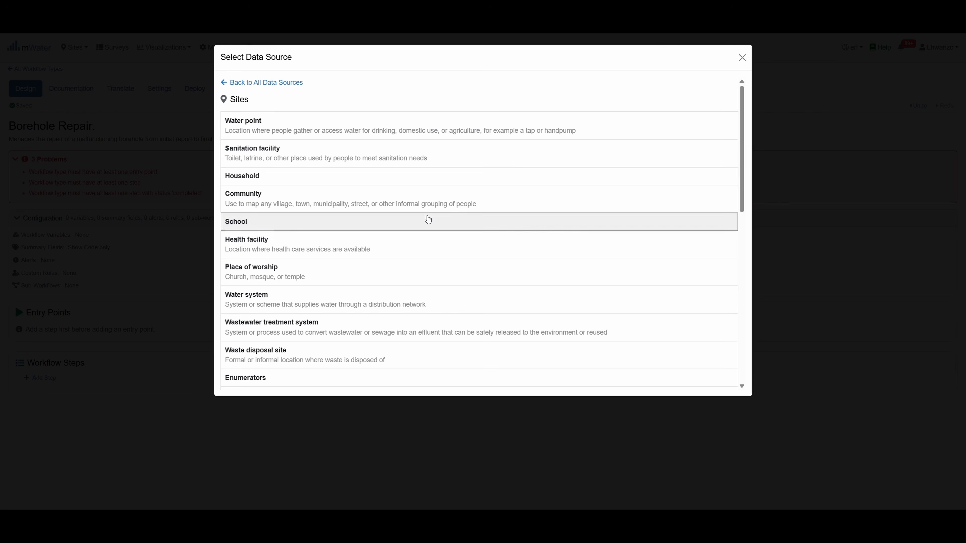
left_click(267, 126)
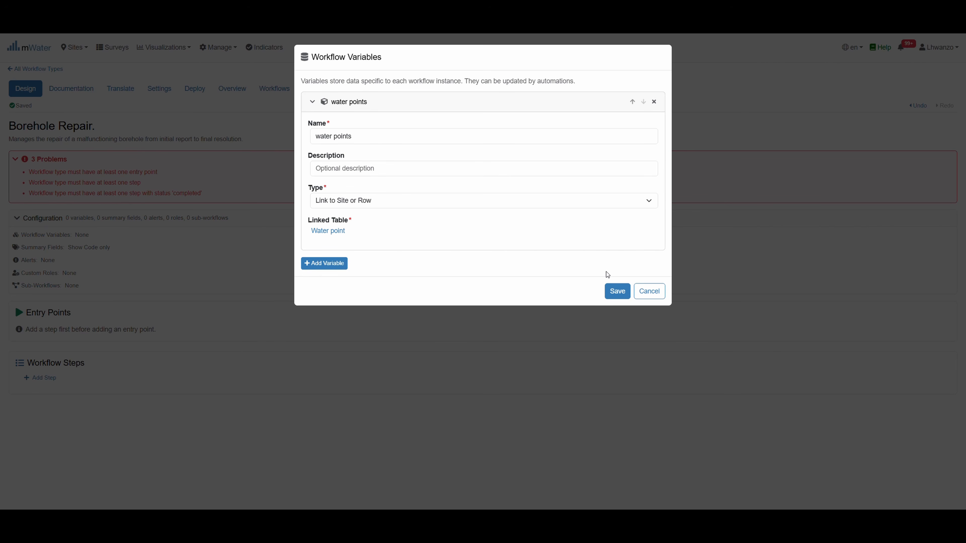
left_click(617, 292)
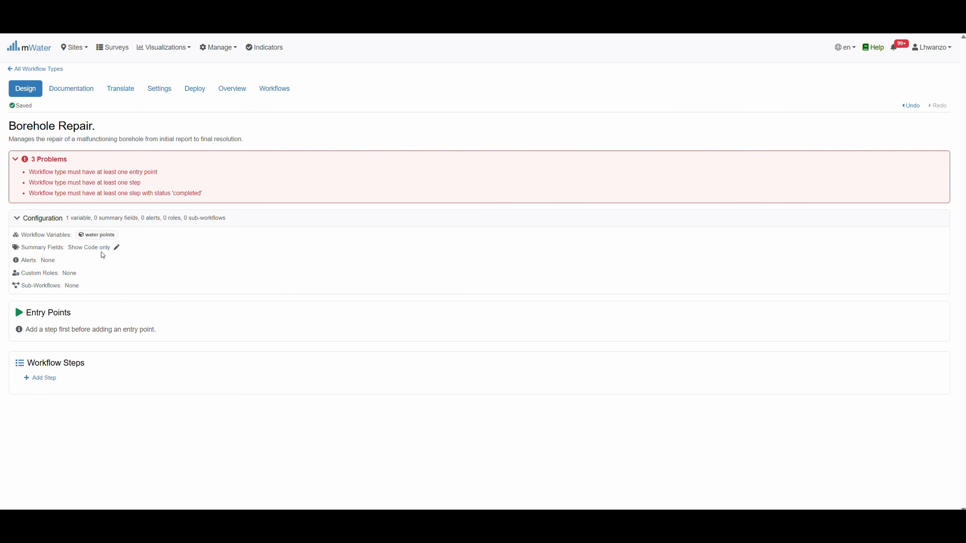
Add summary field 'water point name' showing water points > Name, and save it
left_click(116, 248)
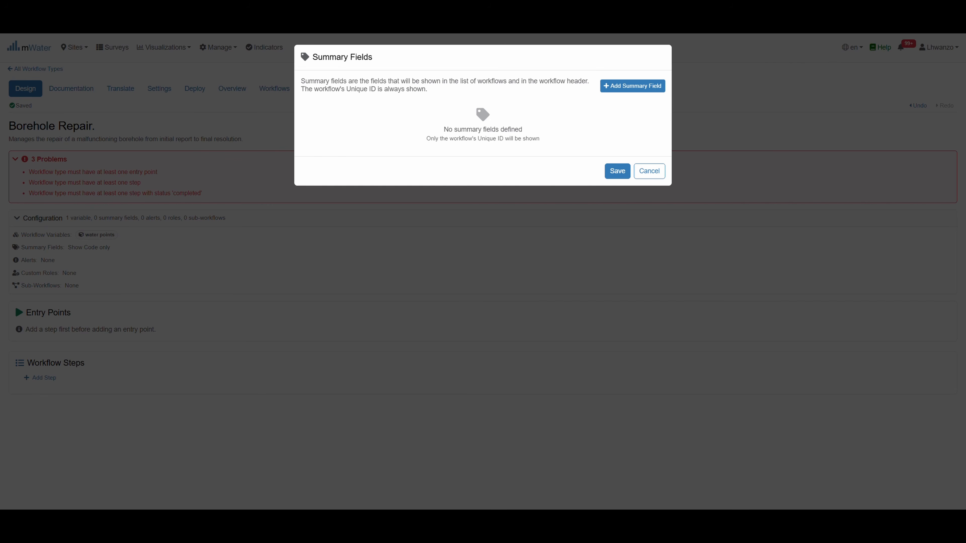
left_click(644, 87)
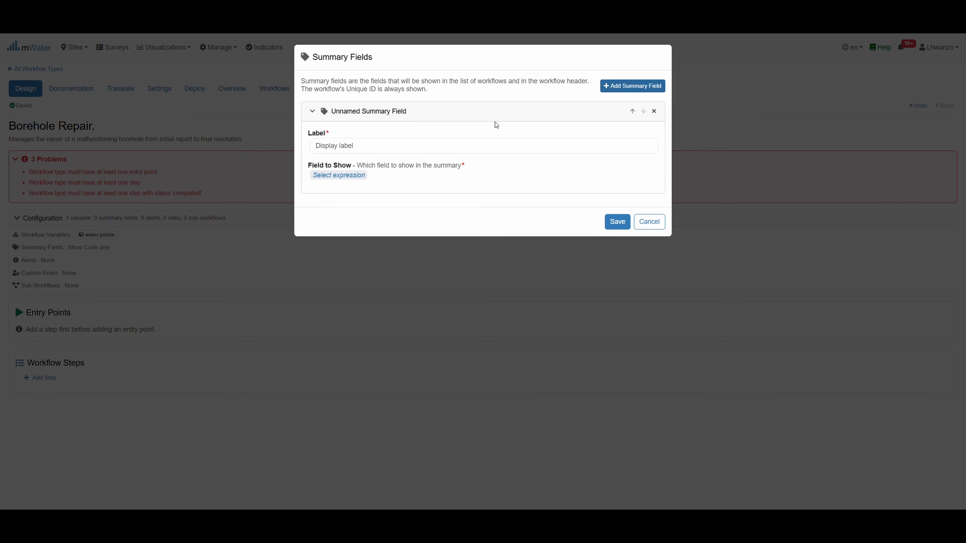
left_click(333, 147)
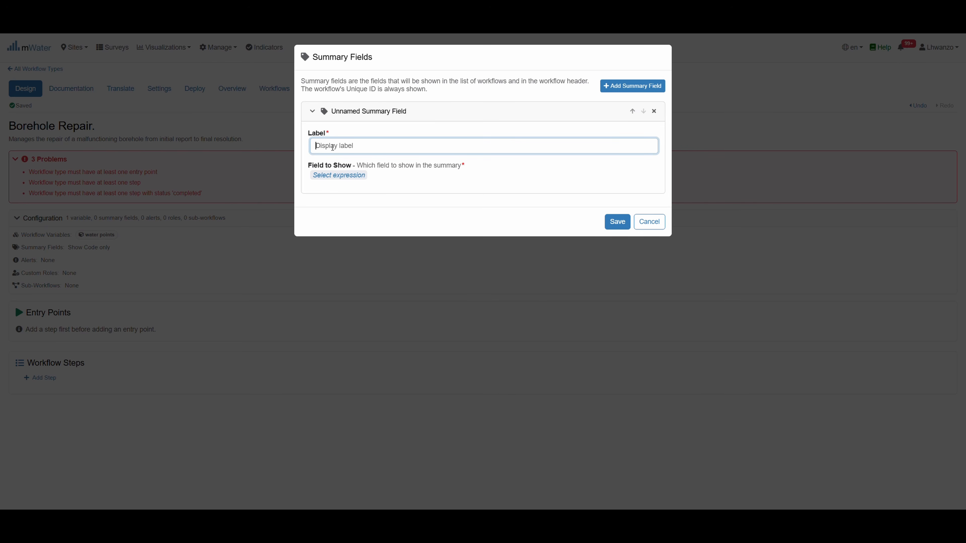
type("Bo")
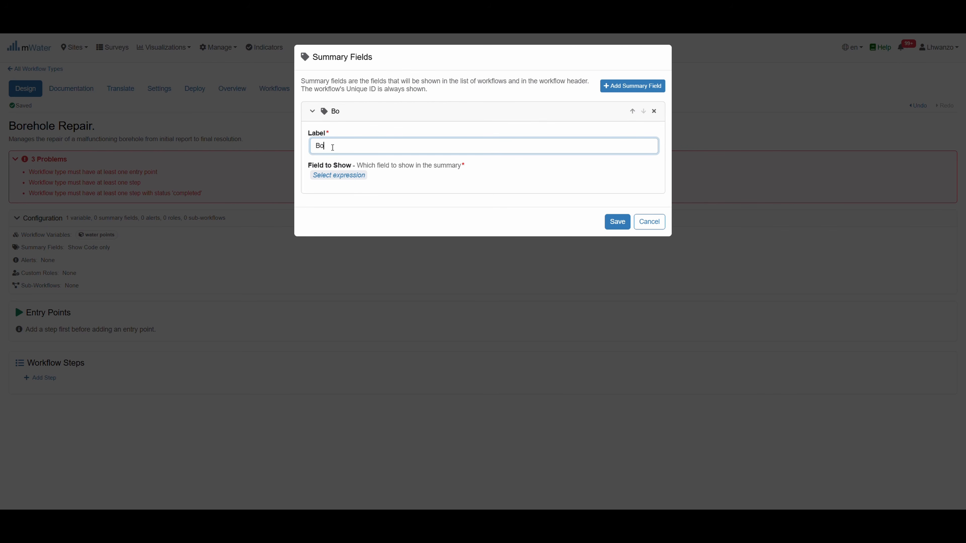
key("BackSpace")
key("BackSpace")
type("water point name")
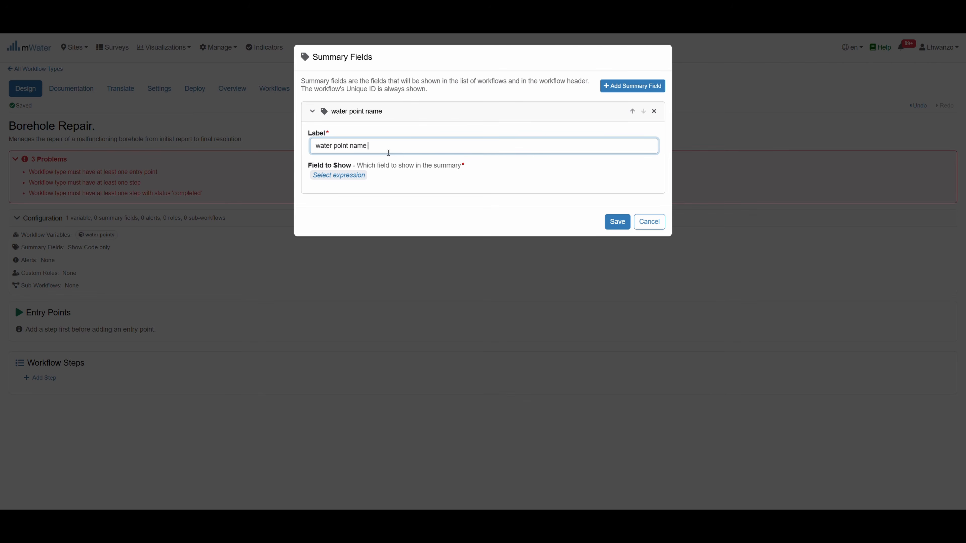
left_click(344, 175)
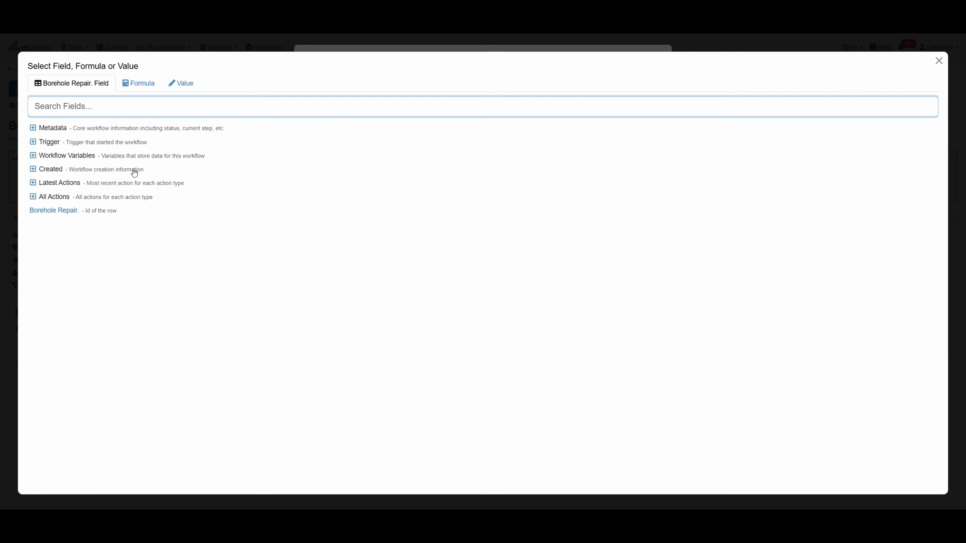
left_click(87, 156)
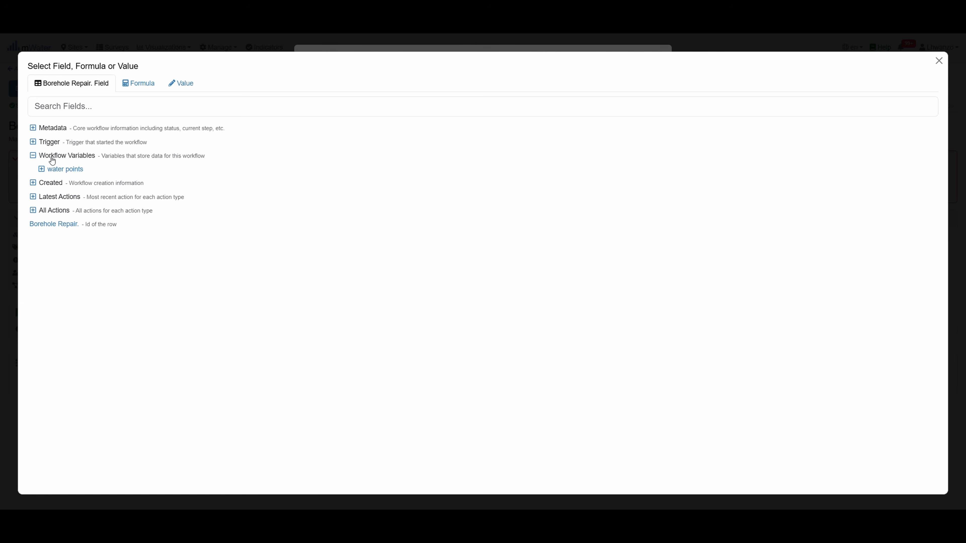
left_click(41, 171)
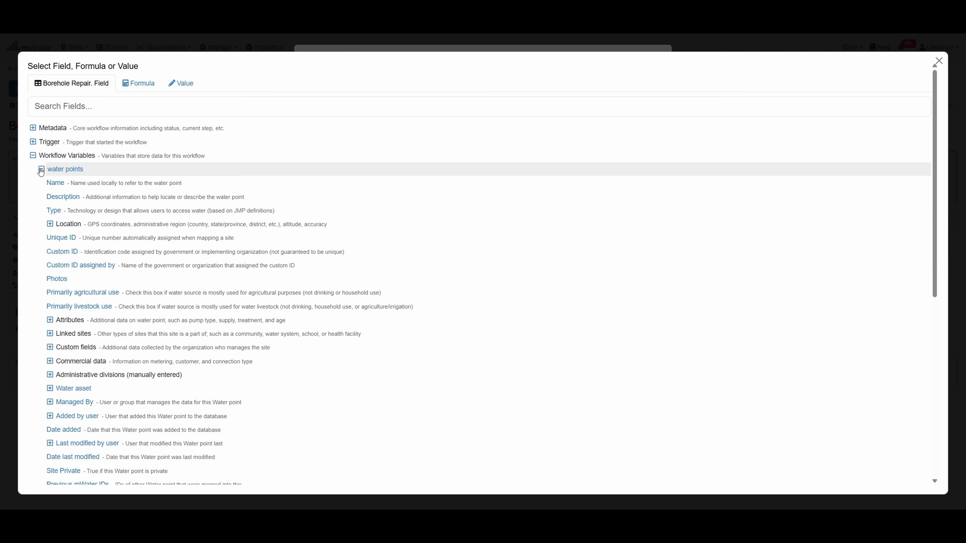
left_click(91, 184)
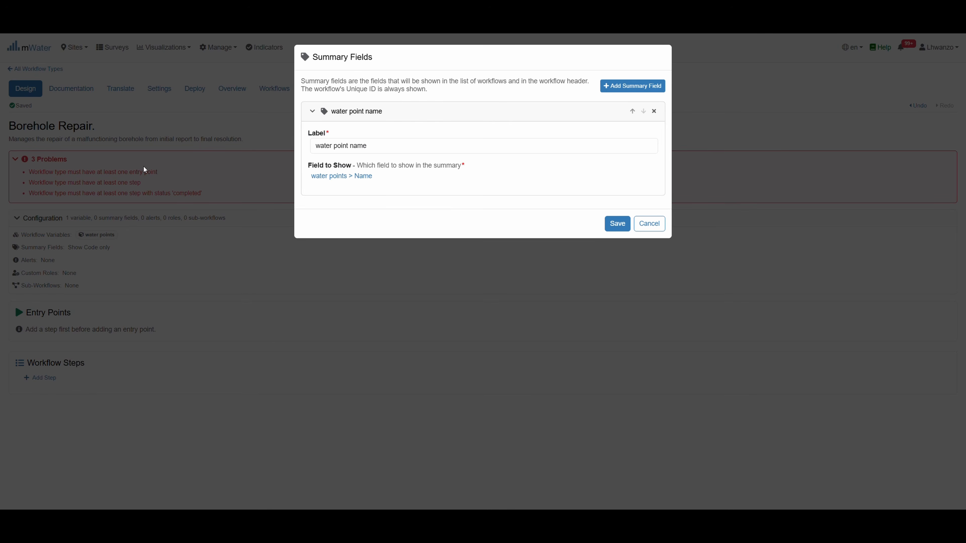
left_click(618, 225)
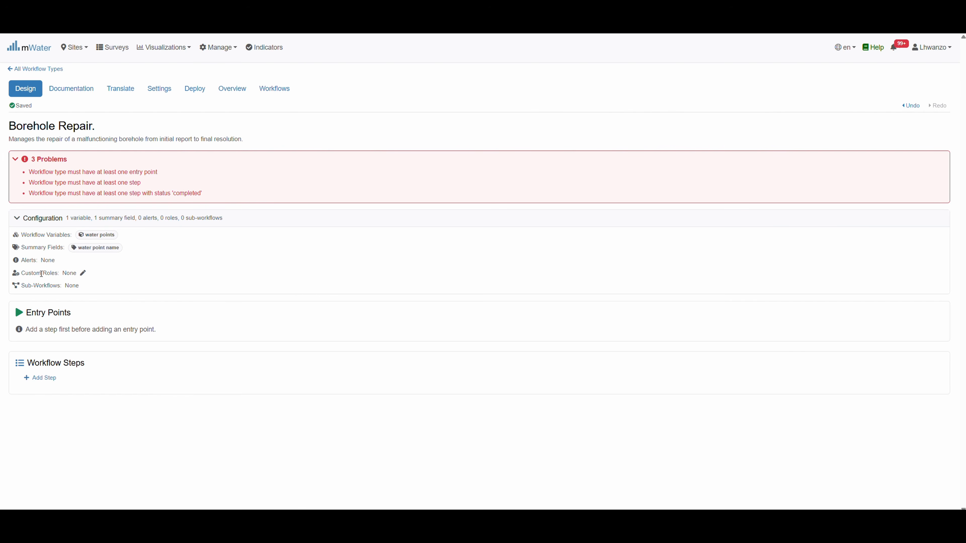
Add custom roles 'Technician' and 'Supervisor', correcting the misspelled Supervisor name
left_click(83, 273)
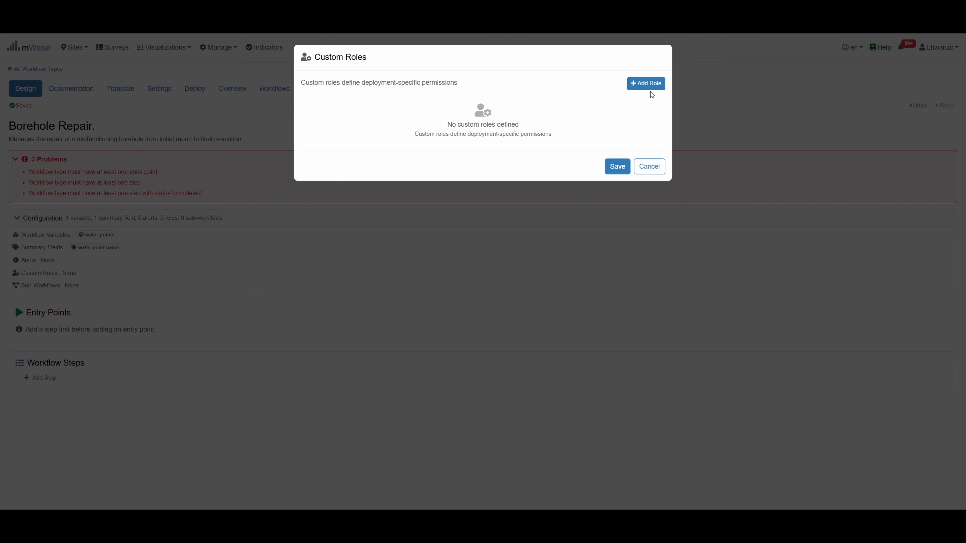
left_click(648, 84)
left_click(358, 141)
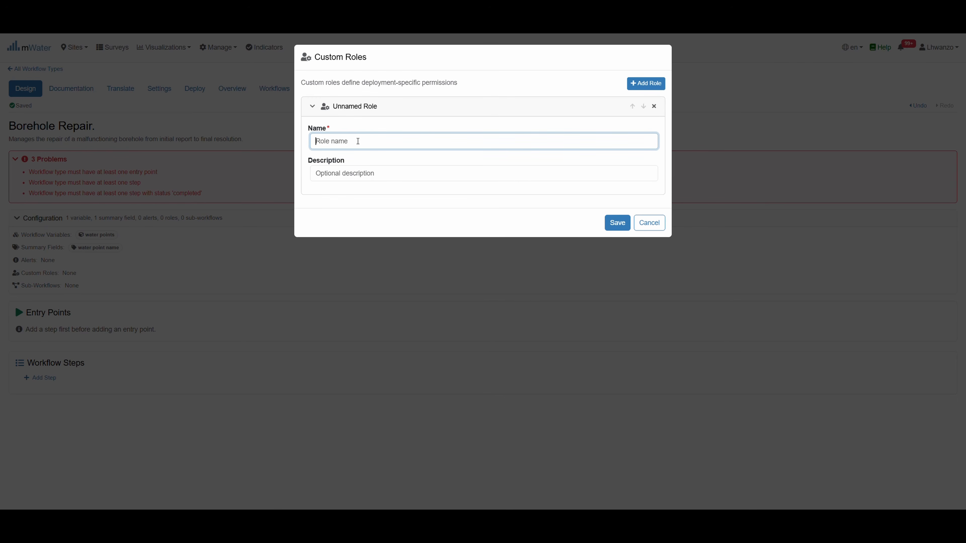
type("Technician")
left_click(644, 84)
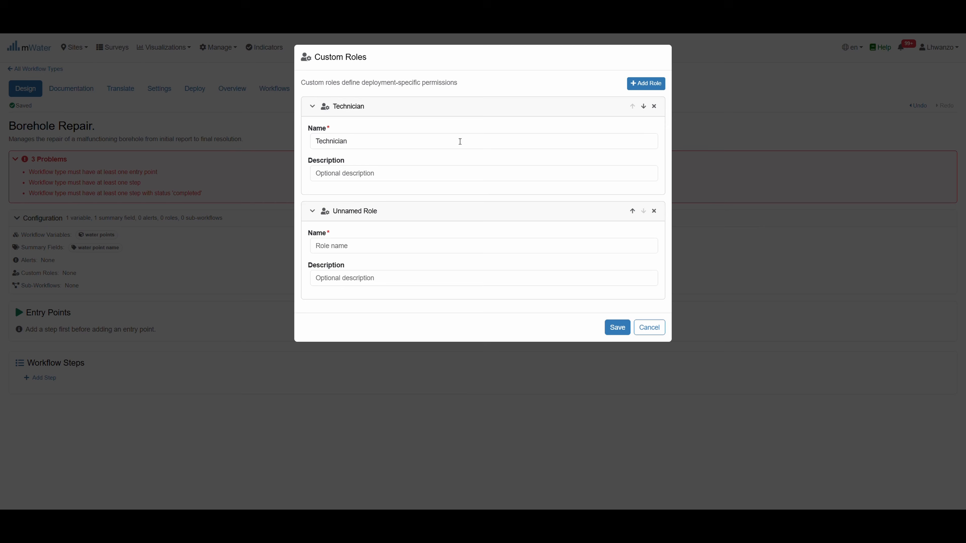
left_click(335, 246)
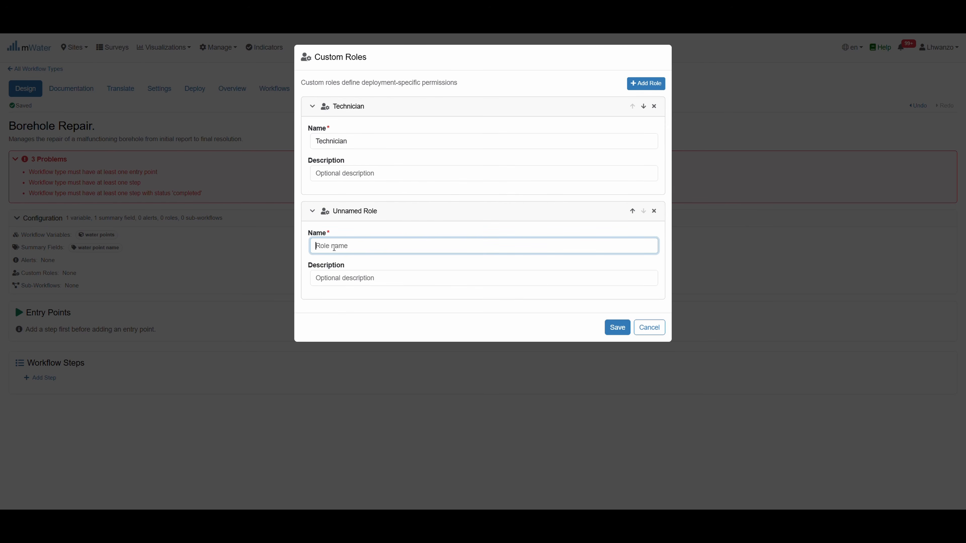
type("Supervoisorr")
key("BackSpace")
left_click(341, 247)
key("BackSpace")
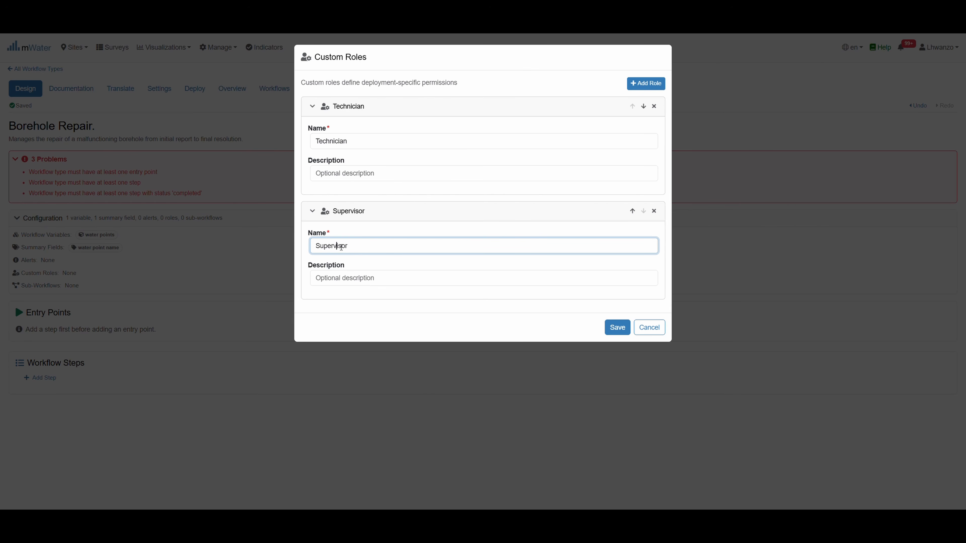
Save the Technician and Supervisor roles and collapse the Configuration section
left_click(610, 327)
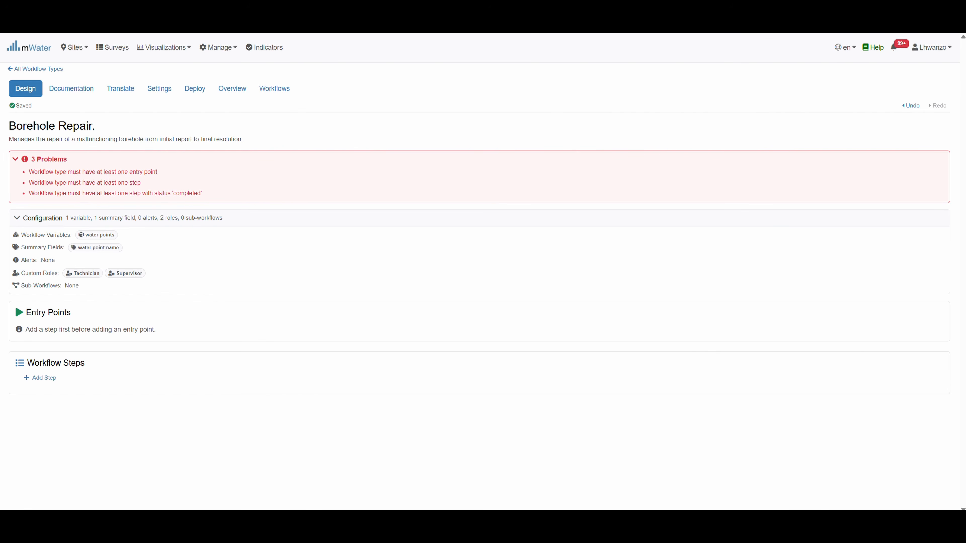
left_click(54, 225)
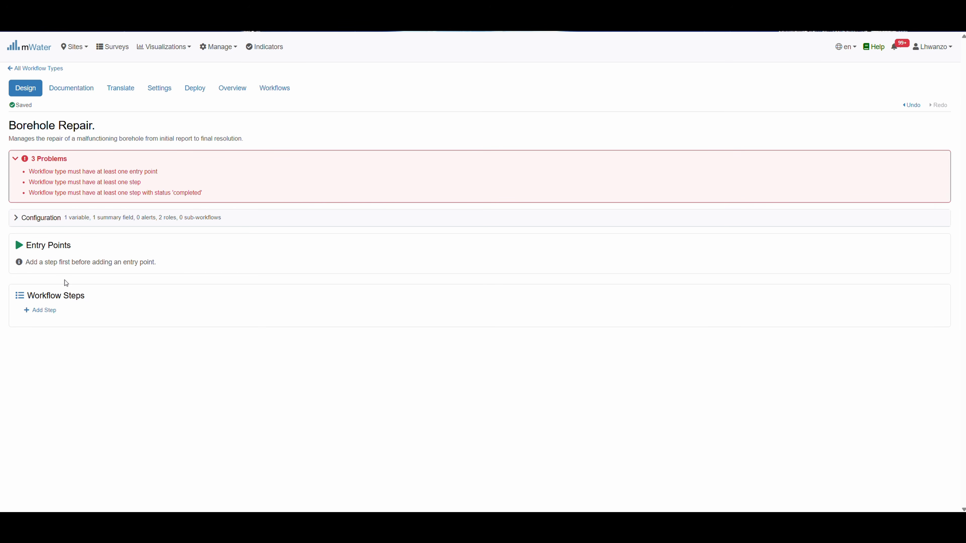
Add an Active workflow step named 'Start' and save it
left_click(39, 310)
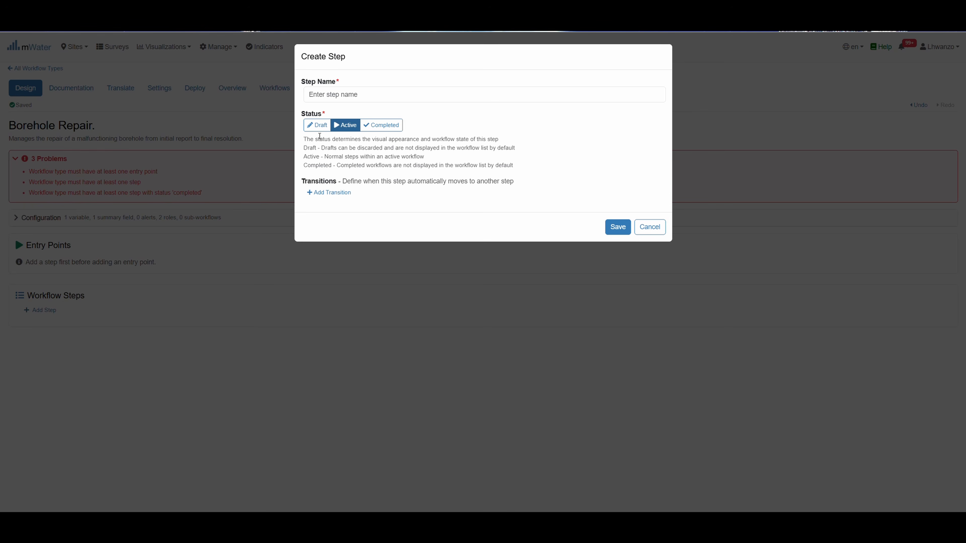
left_click(322, 128)
left_click(347, 95)
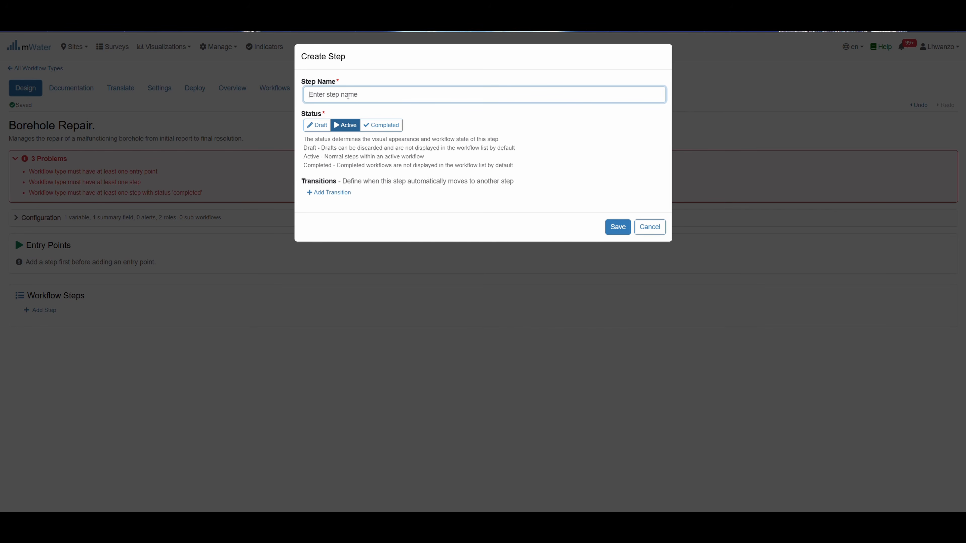
type("Start")
left_click(617, 227)
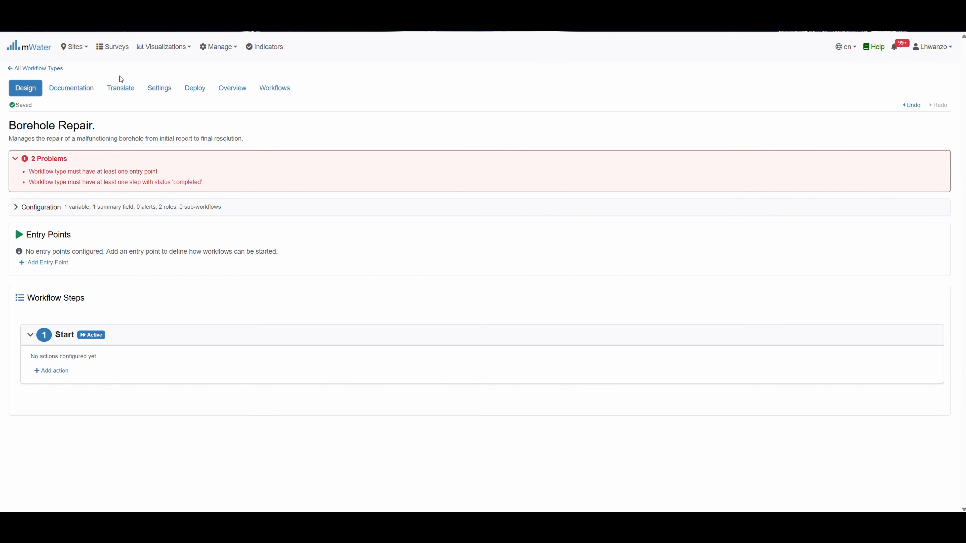
Save a 'Manual' entry point that the Technician role can start
left_click(46, 266)
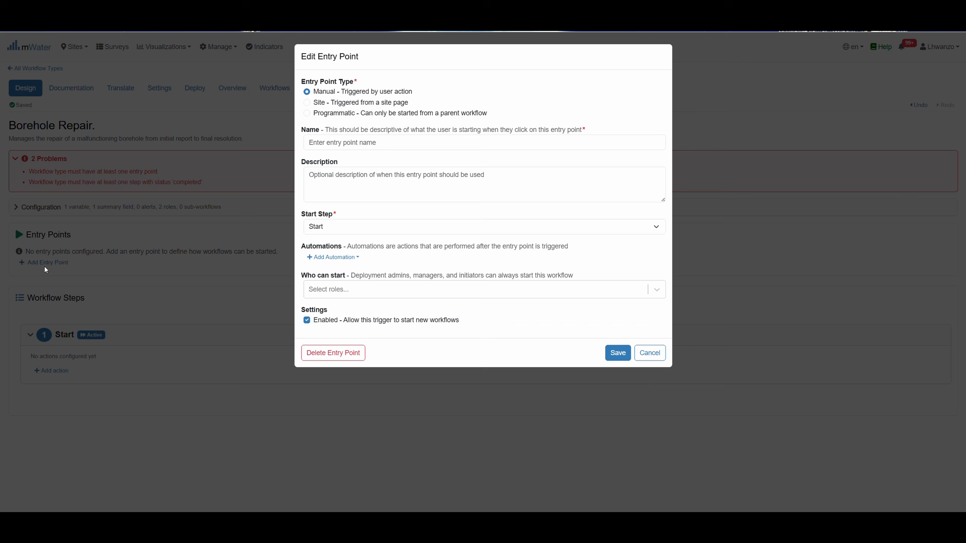
left_click(341, 142)
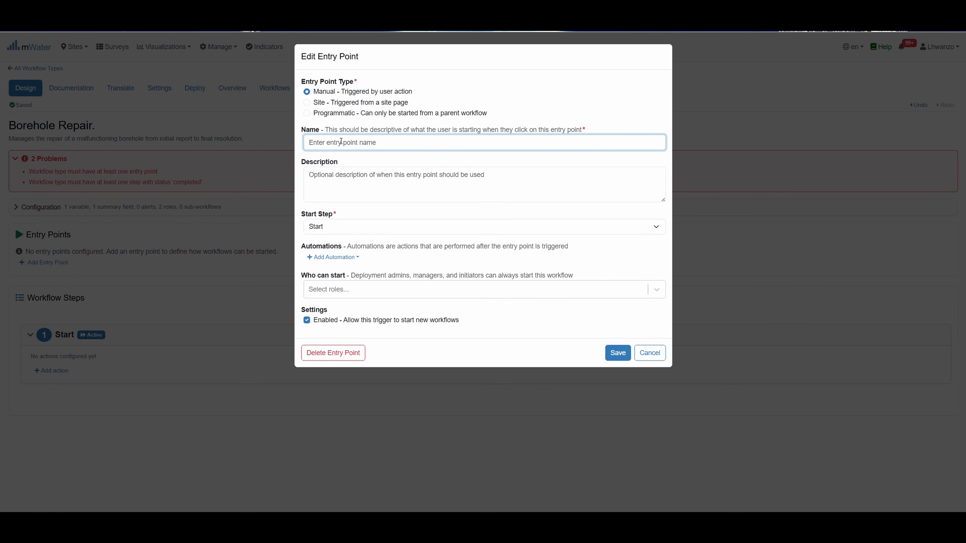
type("Manual")
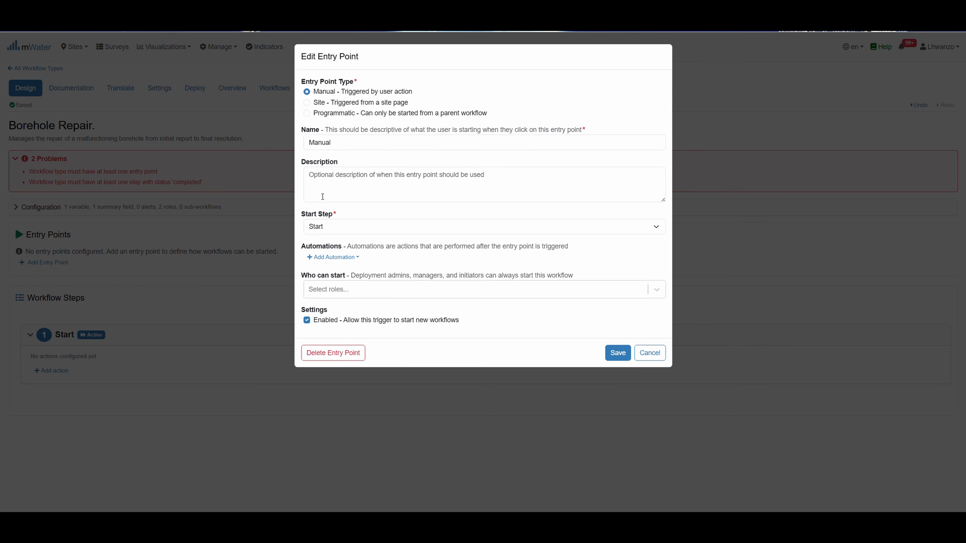
left_click(345, 296)
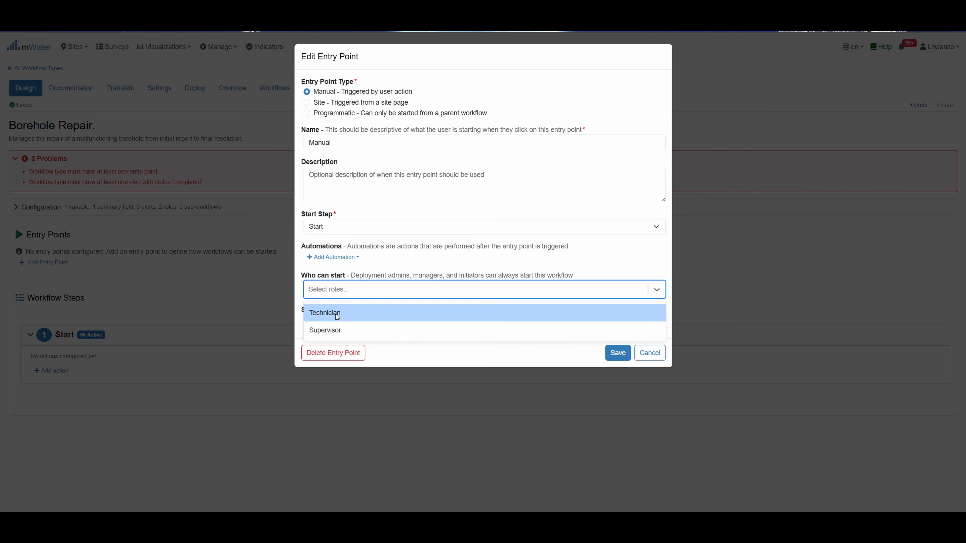
left_click(336, 314)
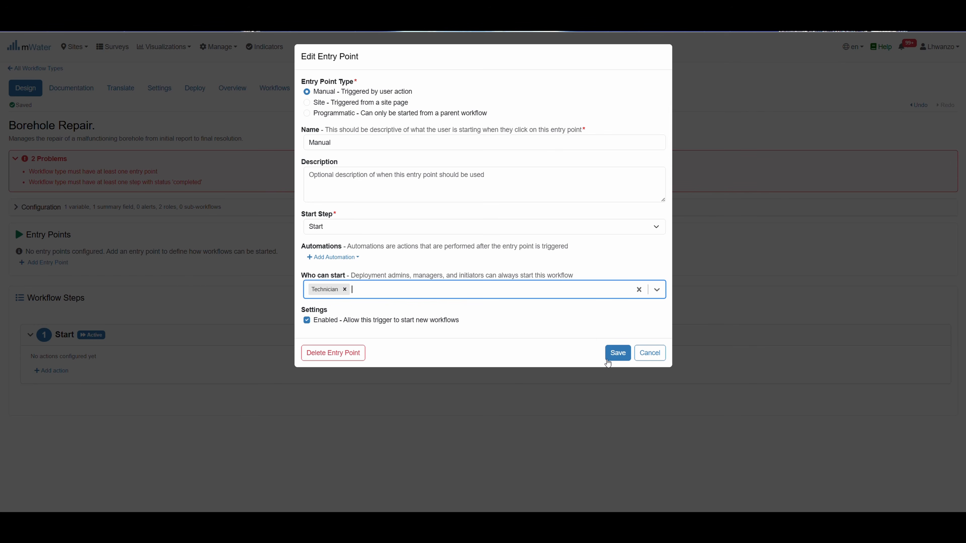
left_click(616, 357)
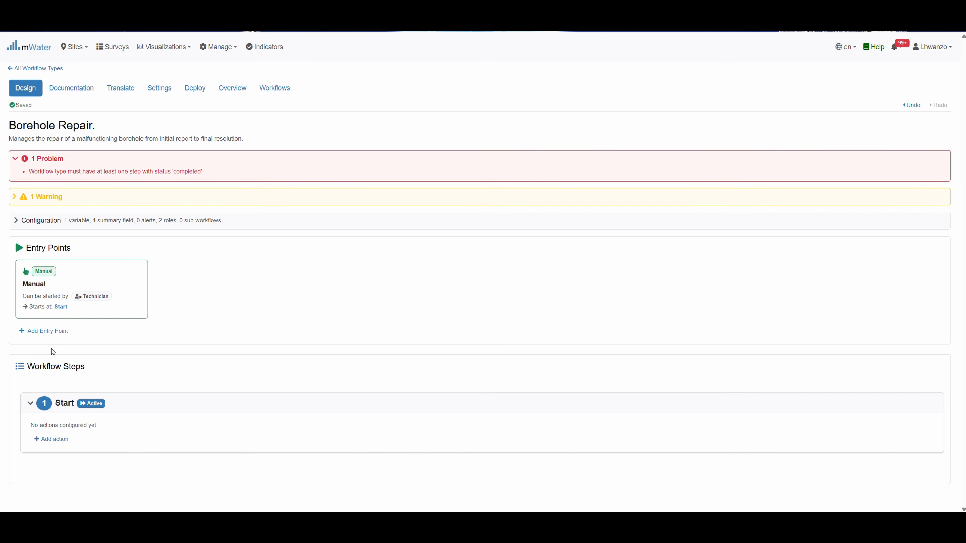
left_click(55, 332)
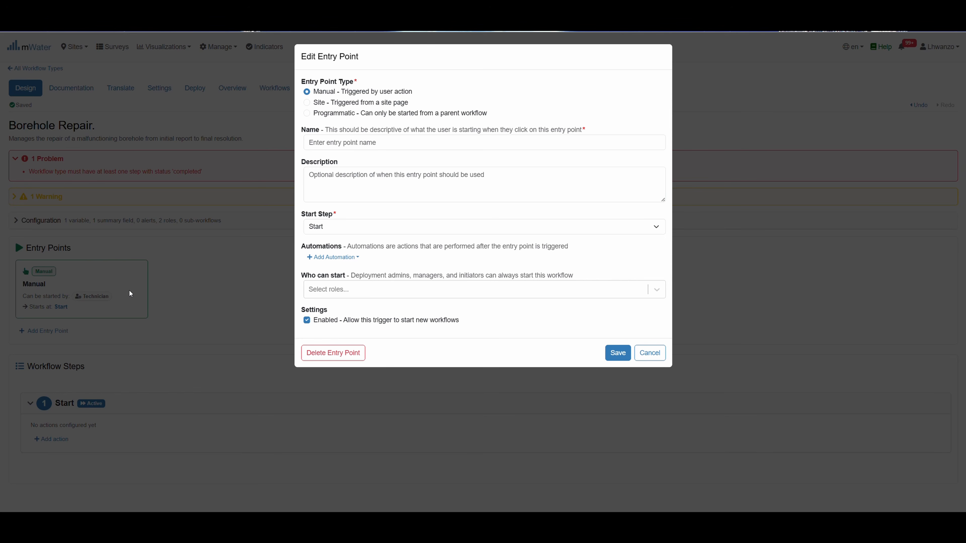
Create site-triggered entry point 'From the Site Page' setting water points, startable by Technician
left_click(318, 146)
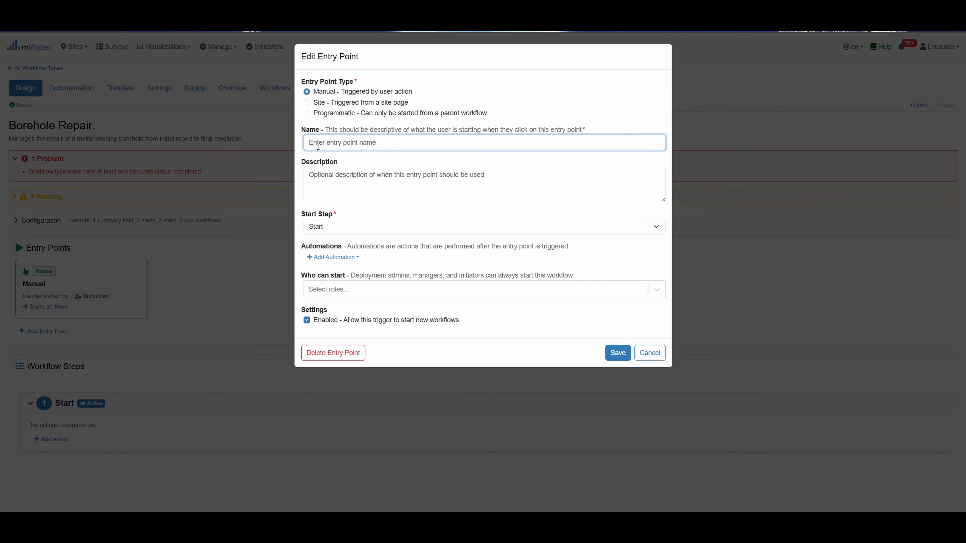
type("From the Site Page")
left_click(308, 102)
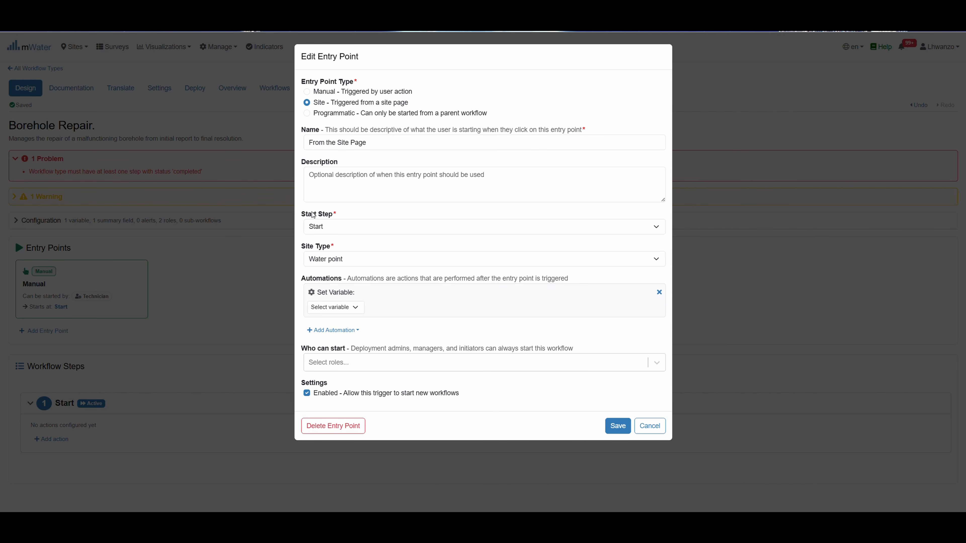
left_click(356, 311)
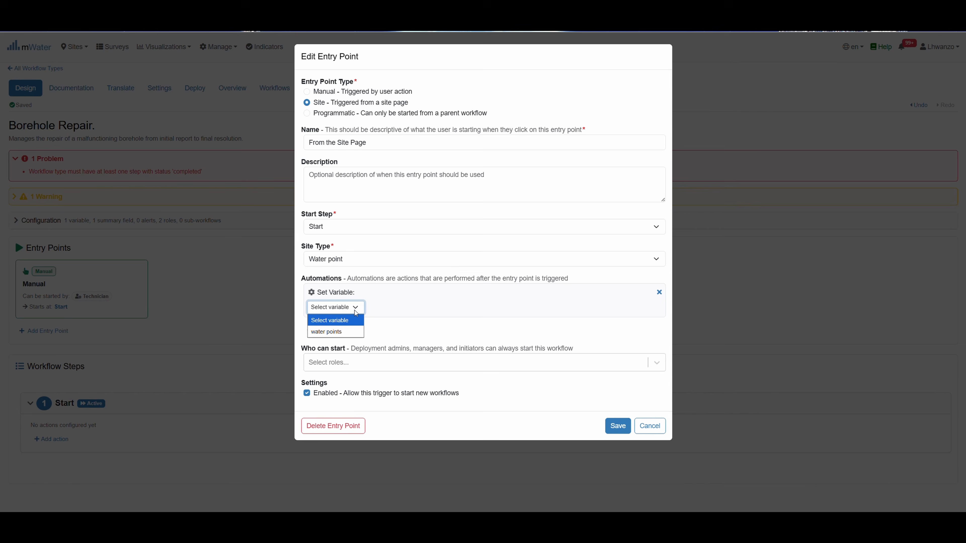
left_click(334, 331)
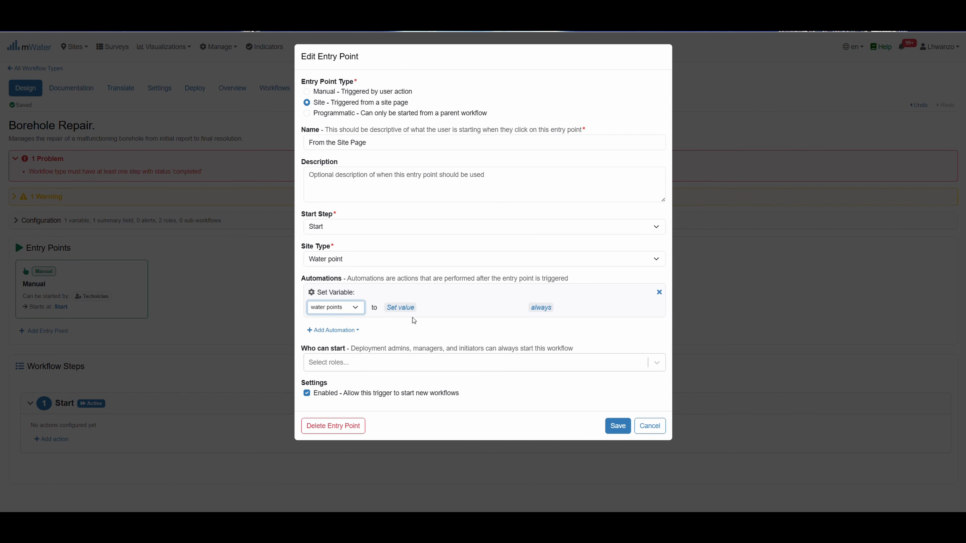
left_click(401, 308)
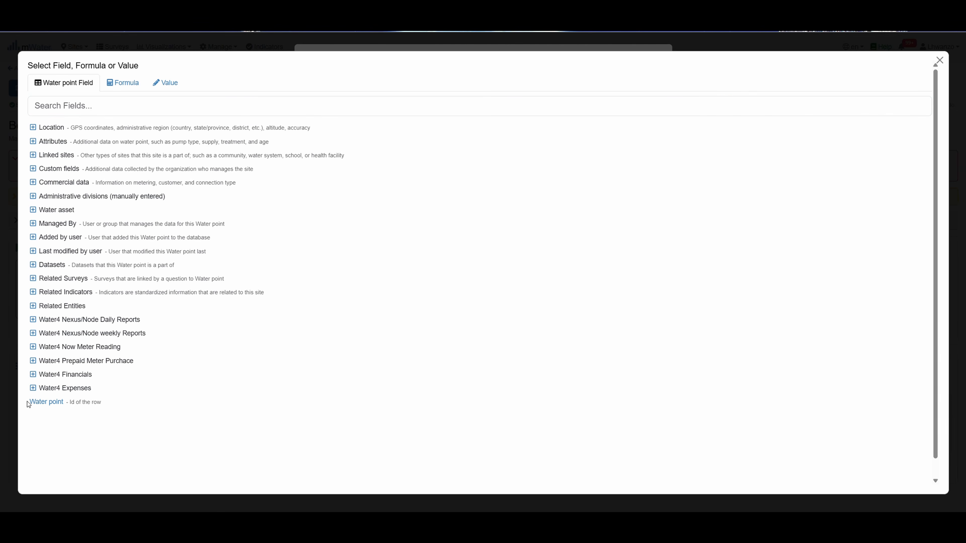
left_click(36, 404)
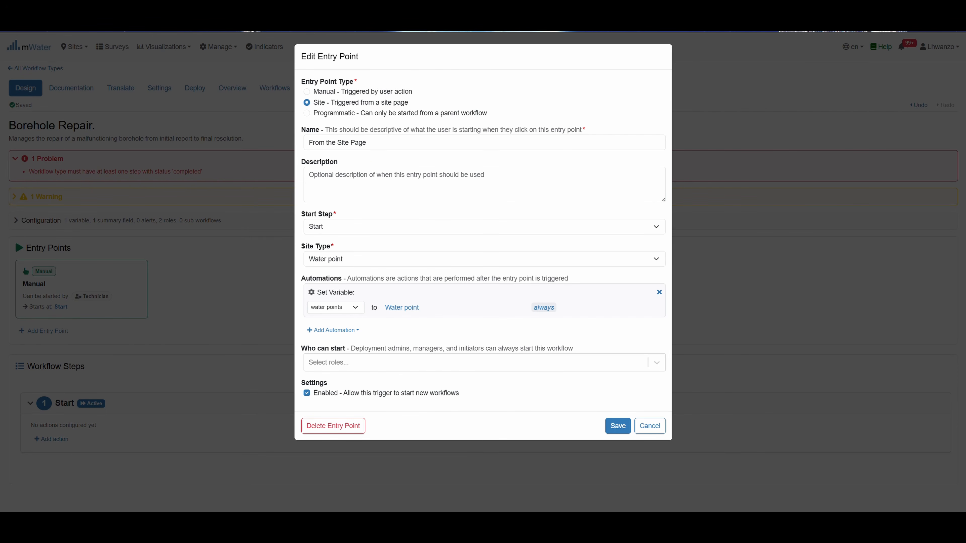
left_click(342, 363)
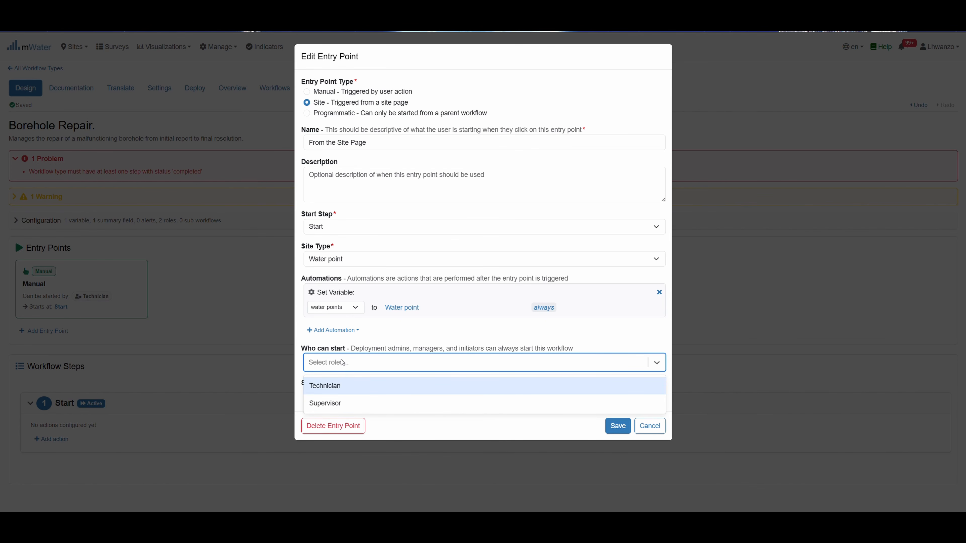
left_click(368, 389)
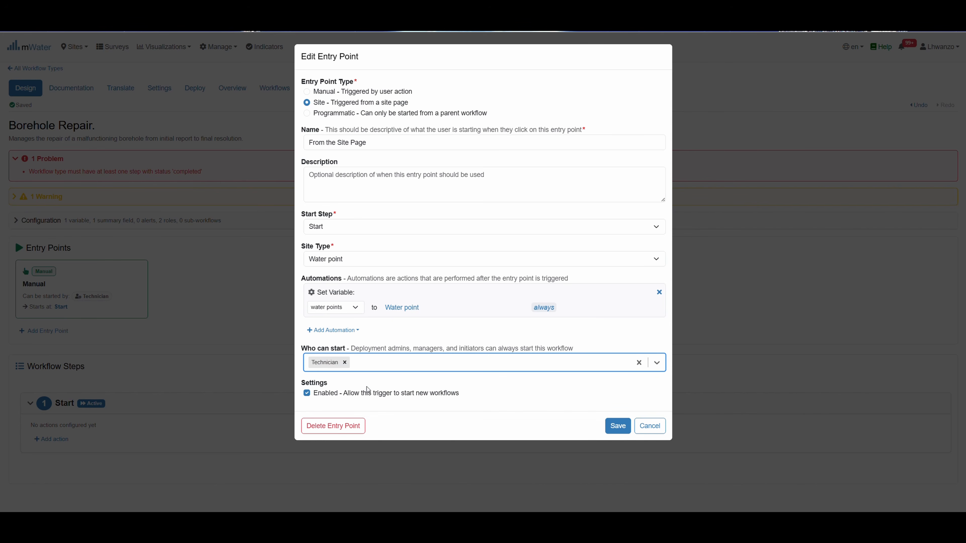
left_click(604, 434)
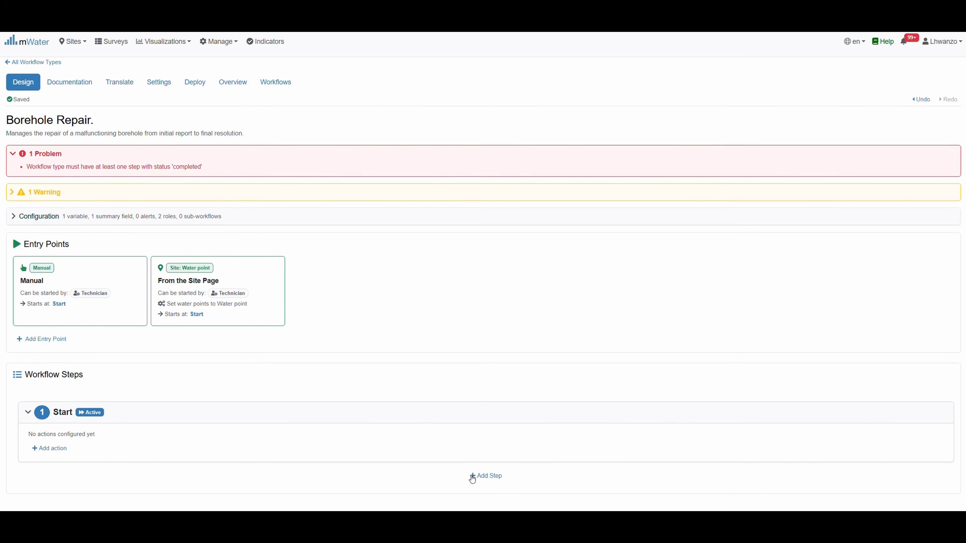
Add the workflow steps 'Assesment' and 'Repair in progress' after Start
mouse_move(479, 478)
left_click(483, 480)
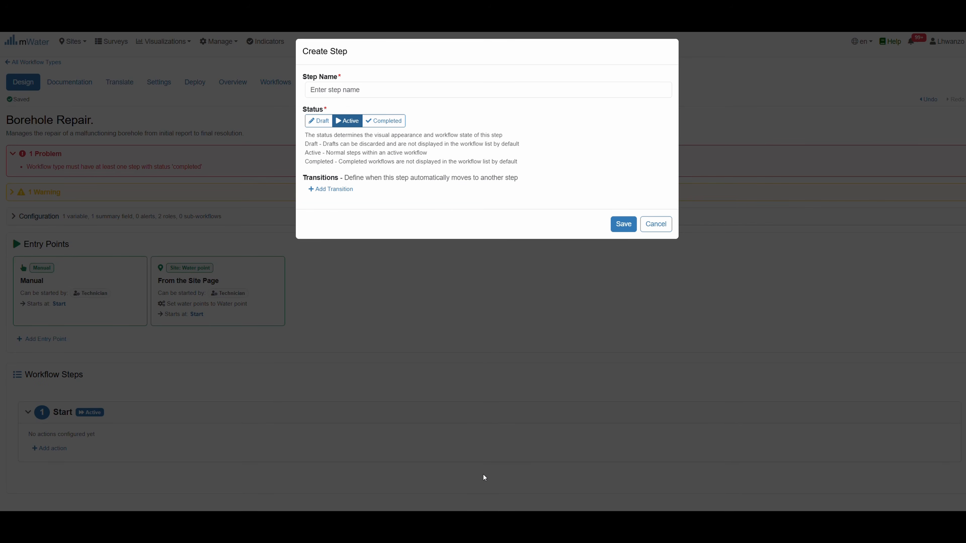
left_click(315, 90)
type("A")
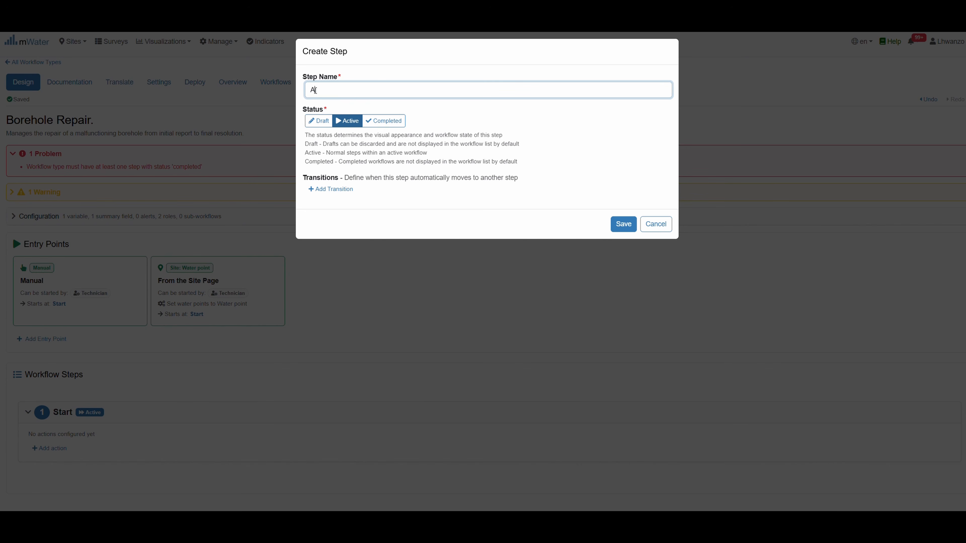
type("ssesment")
left_click(623, 226)
scroll(227, 448, "down", 2)
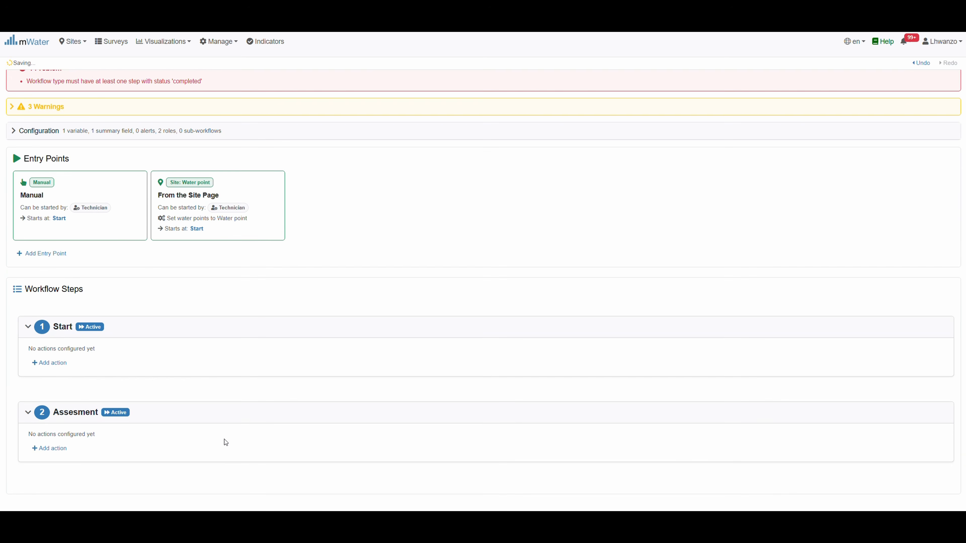
left_click(484, 477)
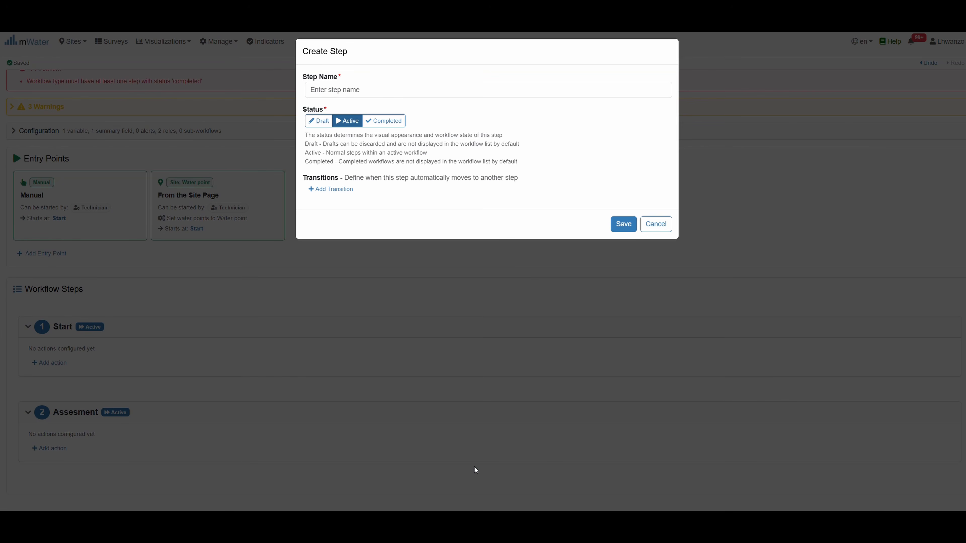
left_click(348, 90)
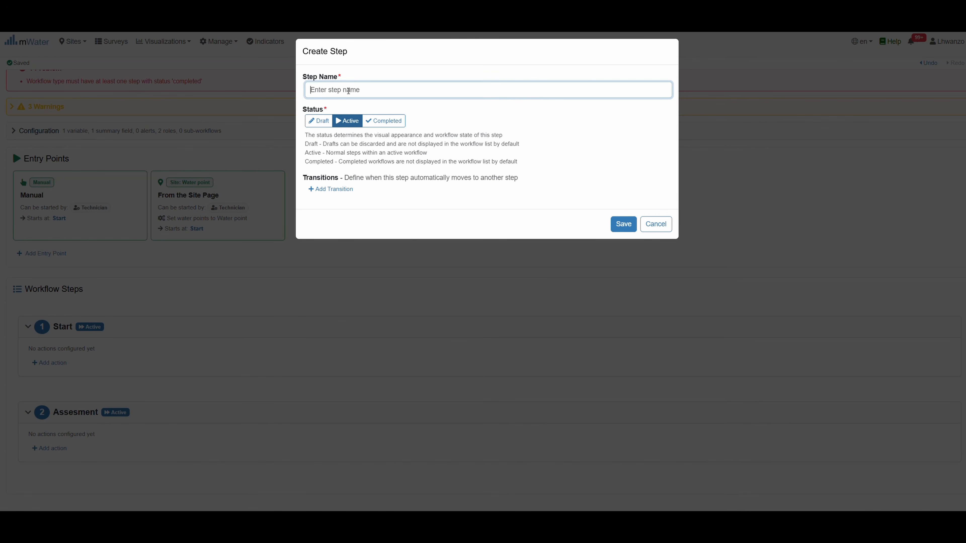
type("Repair in progress")
left_click(626, 226)
Add a 'Verification' step and a final Completed-status step named 'Resolved'
scroll(365, 400, "down", 2)
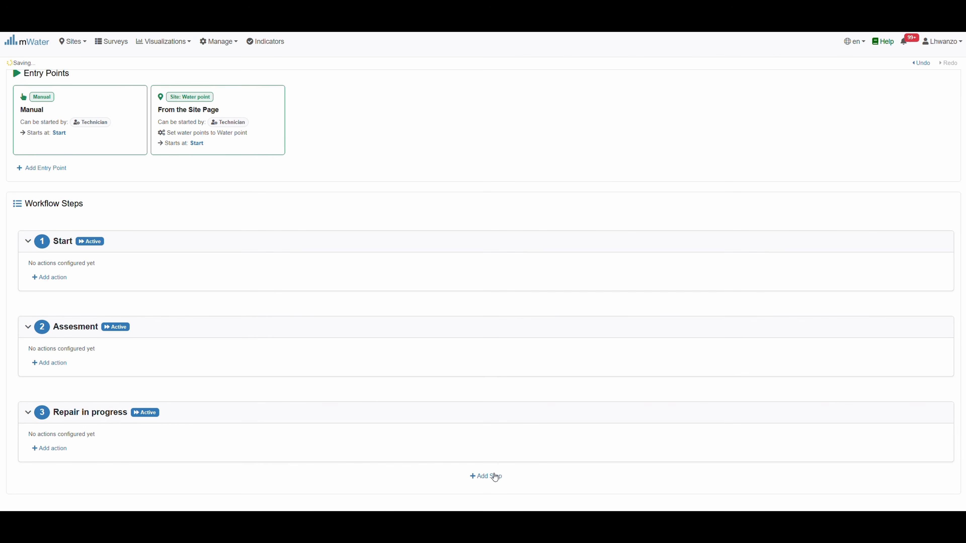
left_click(494, 475)
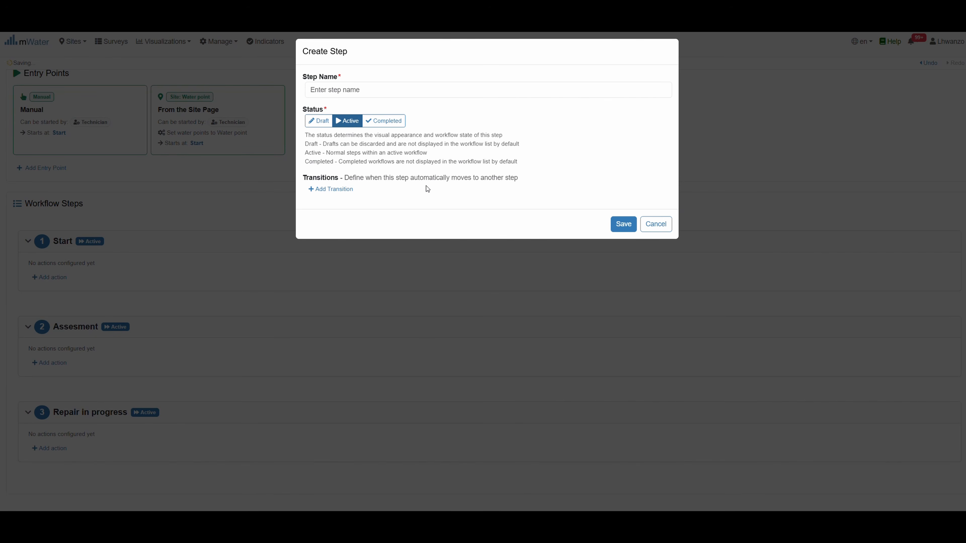
left_click(323, 89)
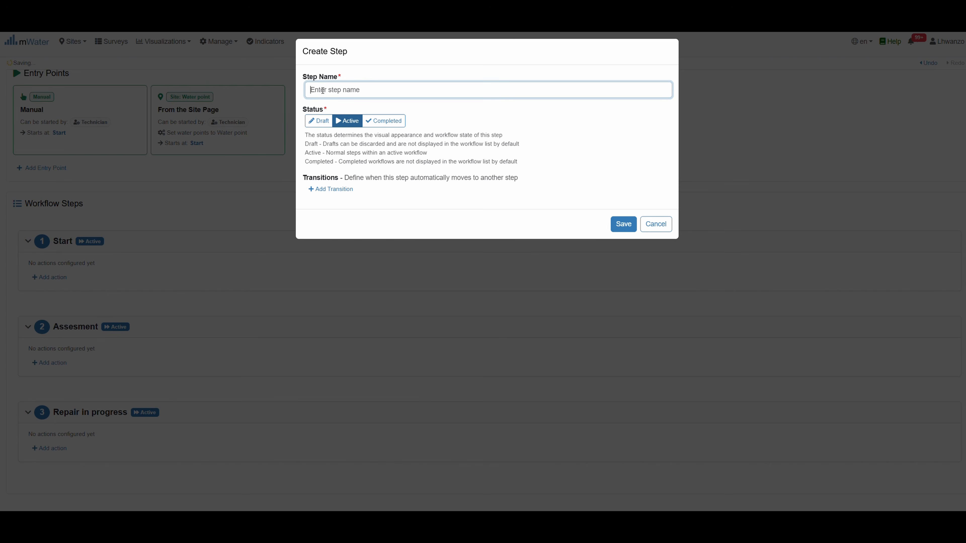
type("Verification")
left_click(623, 225)
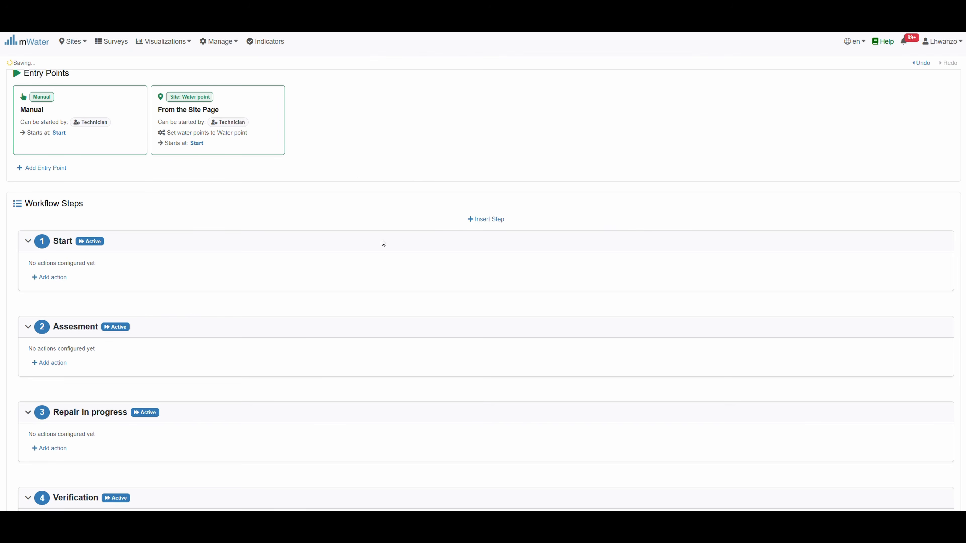
scroll(276, 441, "down", 2)
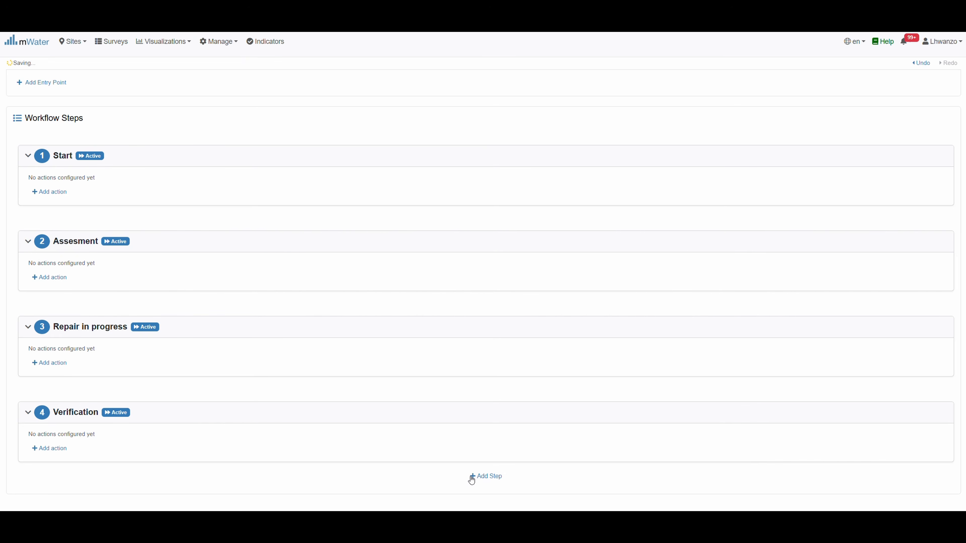
left_click(471, 477)
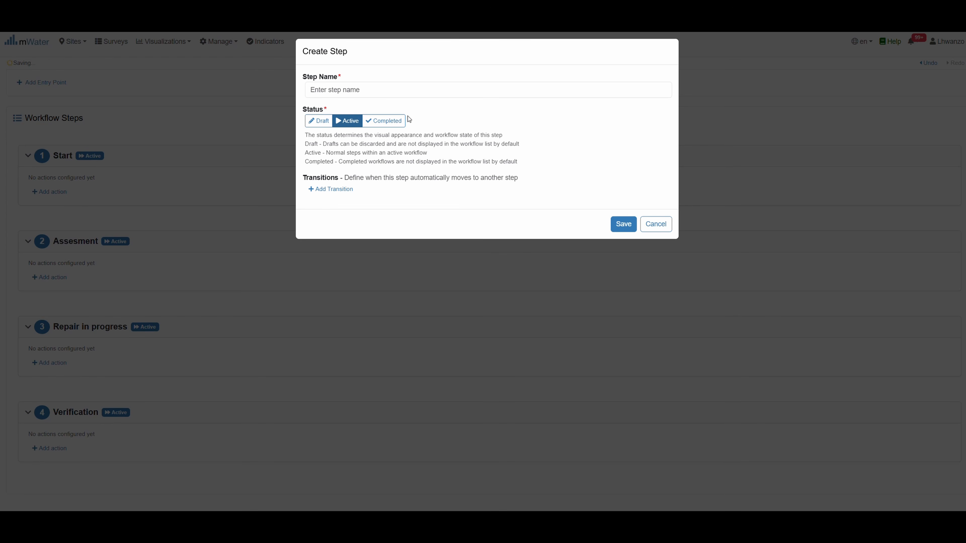
left_click(396, 120)
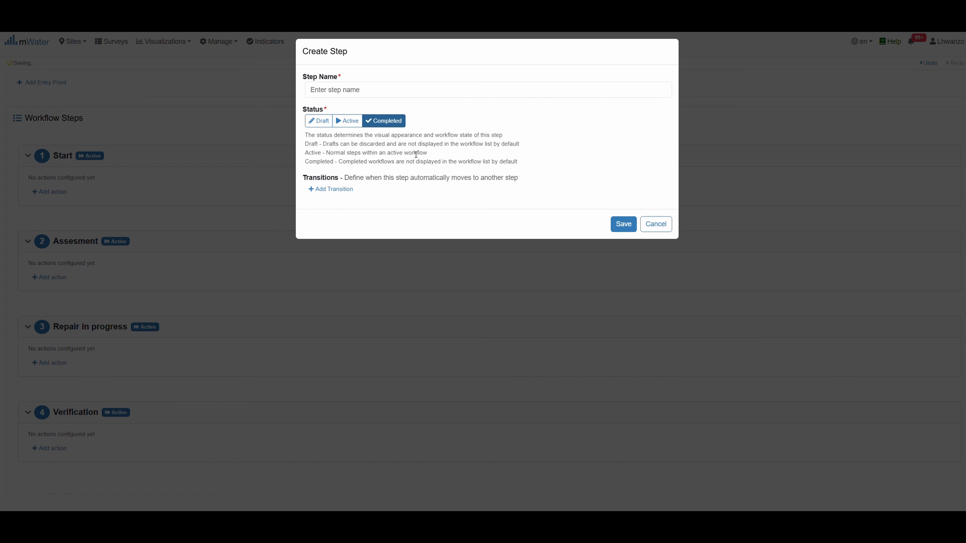
left_click(327, 93)
type("Resolv")
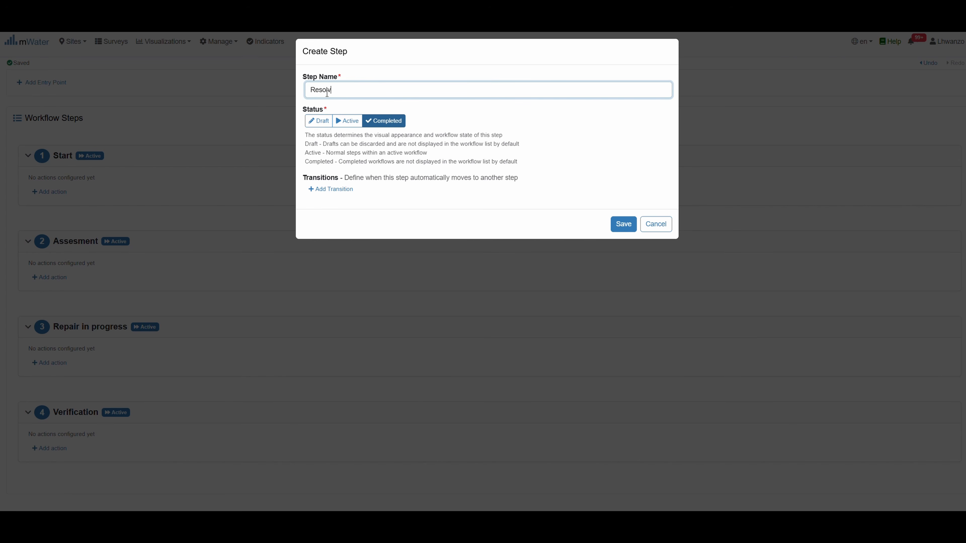
type("ed")
left_click(631, 232)
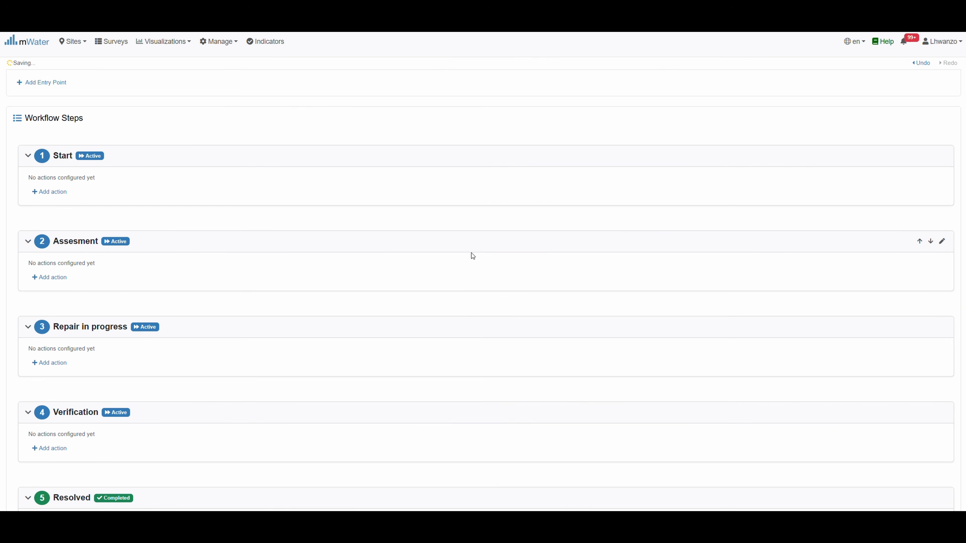
scroll(404, 255, "up", 5)
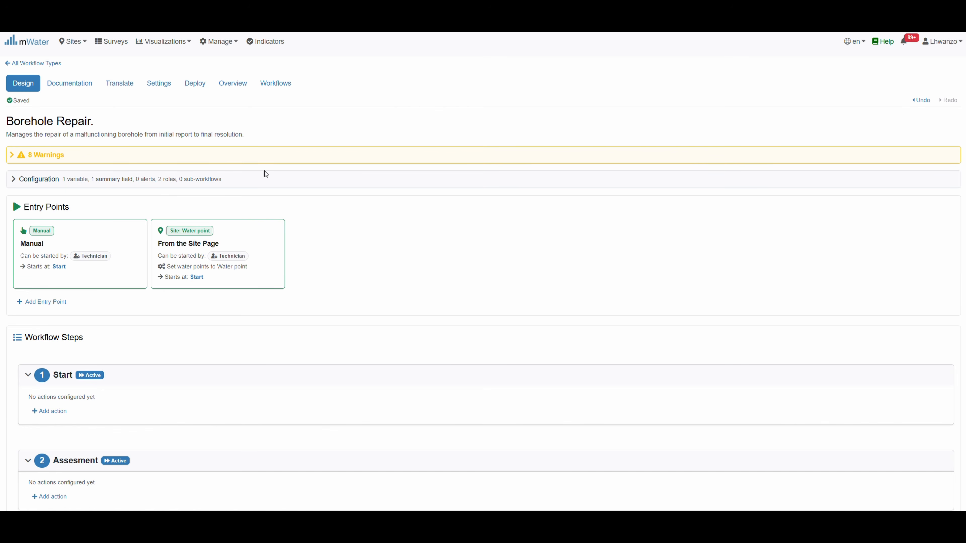
scroll(343, 274, "down", 4)
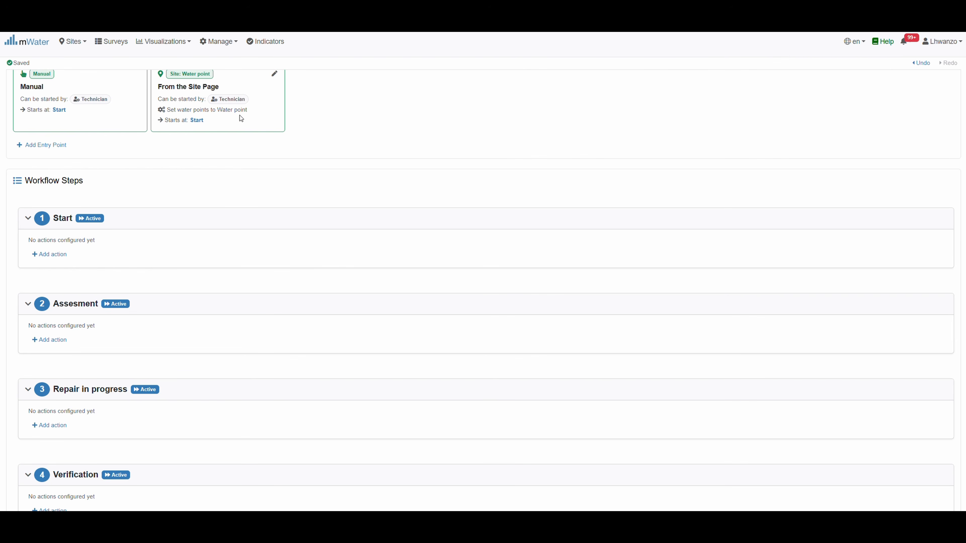
scroll(238, 116, "up", 4)
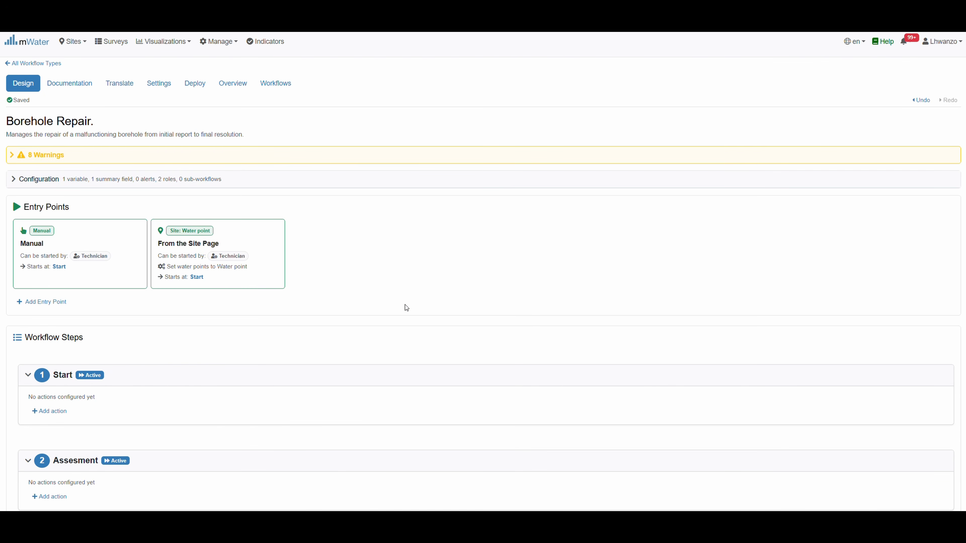
scroll(410, 399, "down", 7)
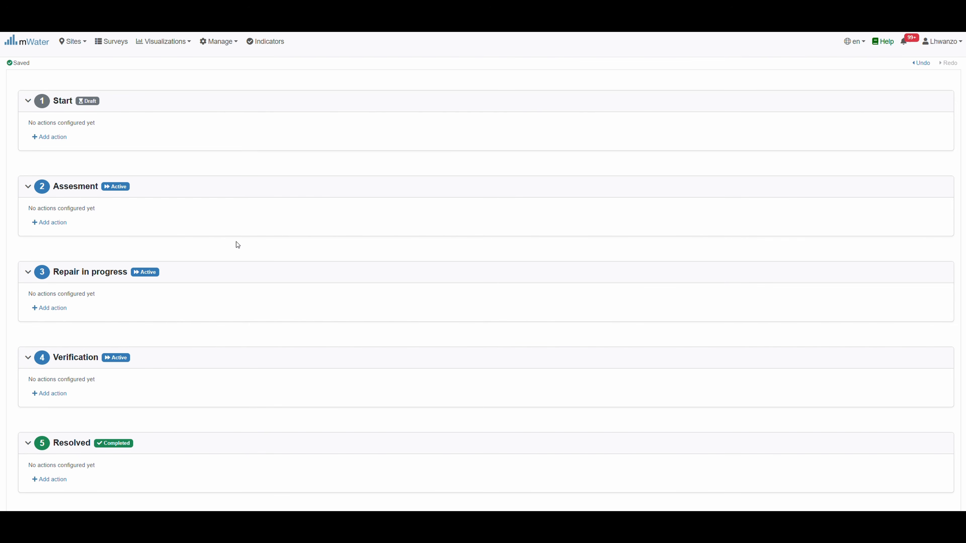
Scroll the Borehole Repair design to review the Draft Start step and its entry points
scroll(310, 289, "up", 5)
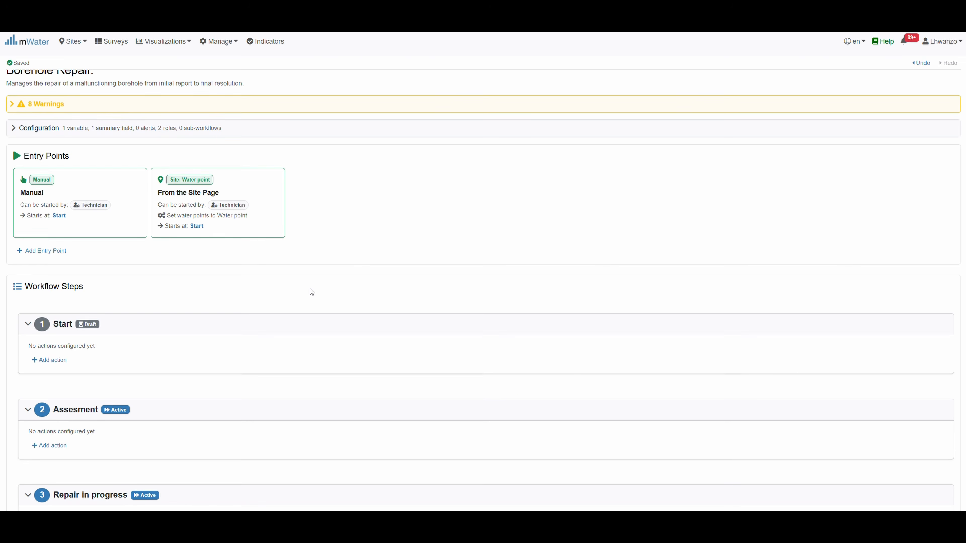
scroll(109, 275, "down", 2)
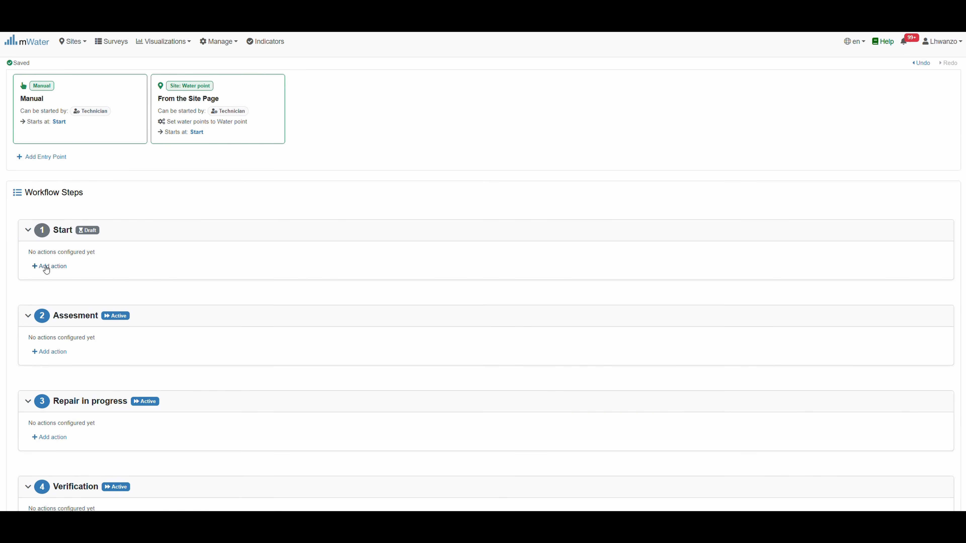
Add a Mini Form action named 'Issue reported' to the Start step
left_click(46, 268)
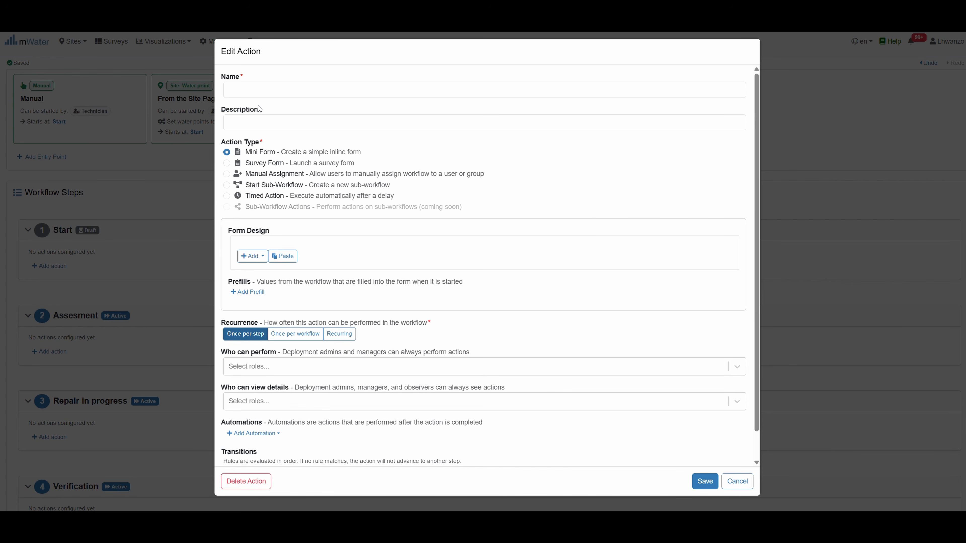
left_click(243, 91)
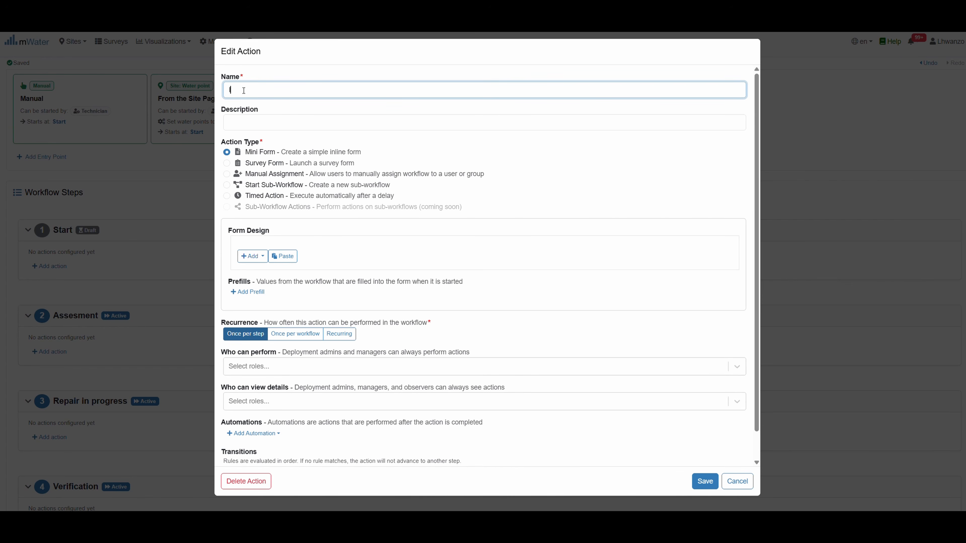
type("Issue reported")
left_click(299, 258)
left_click(402, 146)
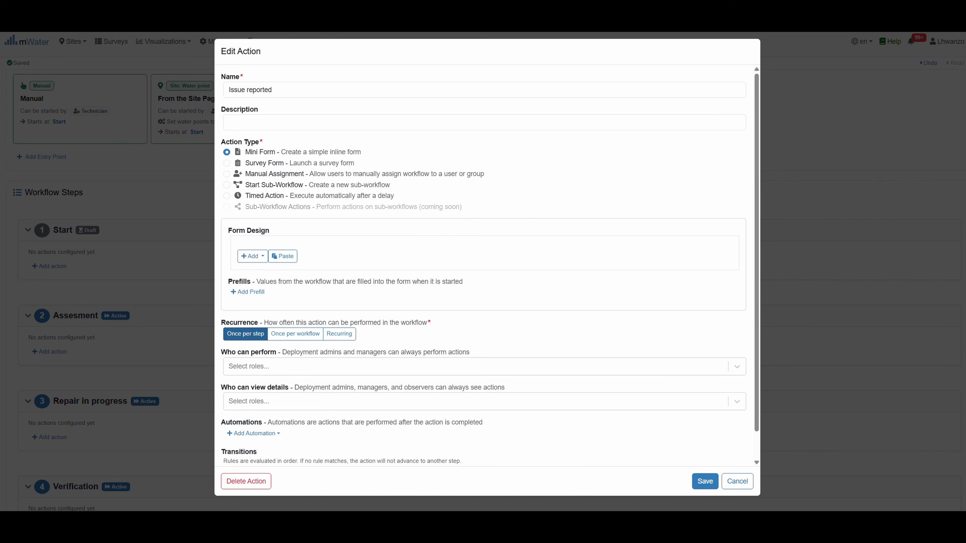
Paste the water point, date/time, identification and trigger questions, then edit the trigger question
left_click(285, 258)
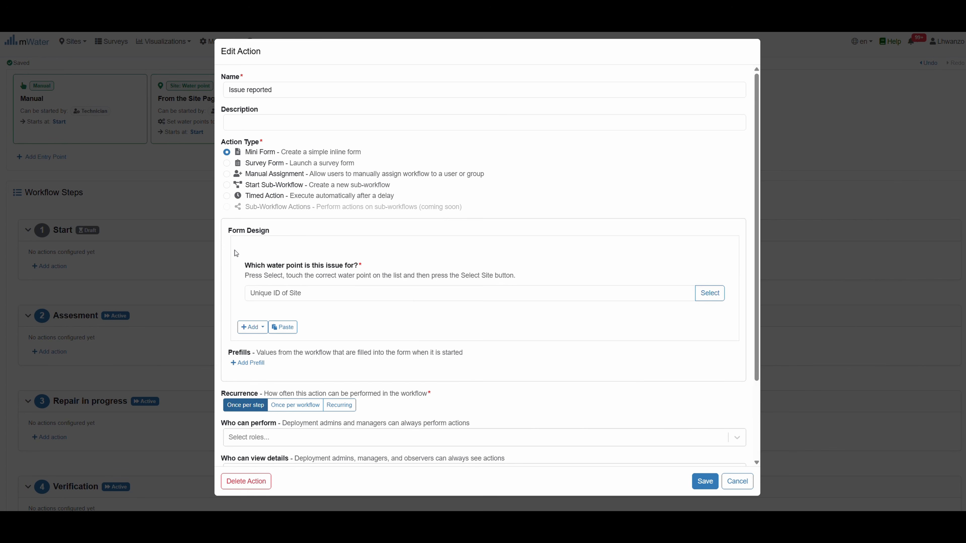
mouse_move(253, 250)
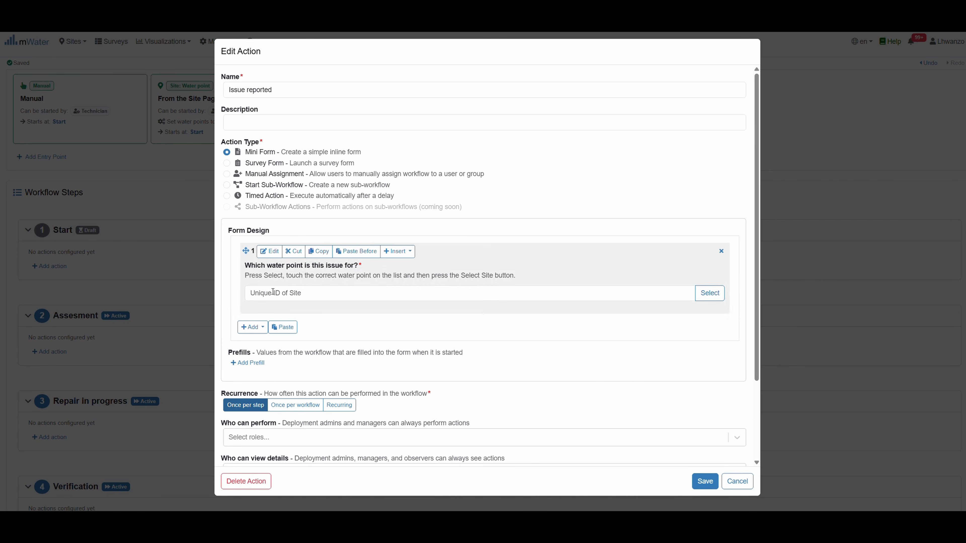
left_click(288, 329)
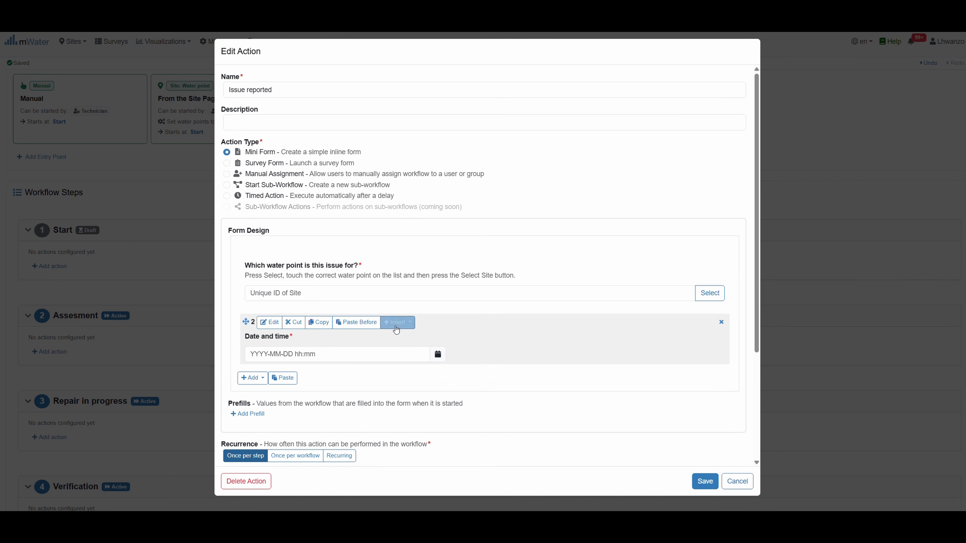
scroll(398, 342, "down", 3)
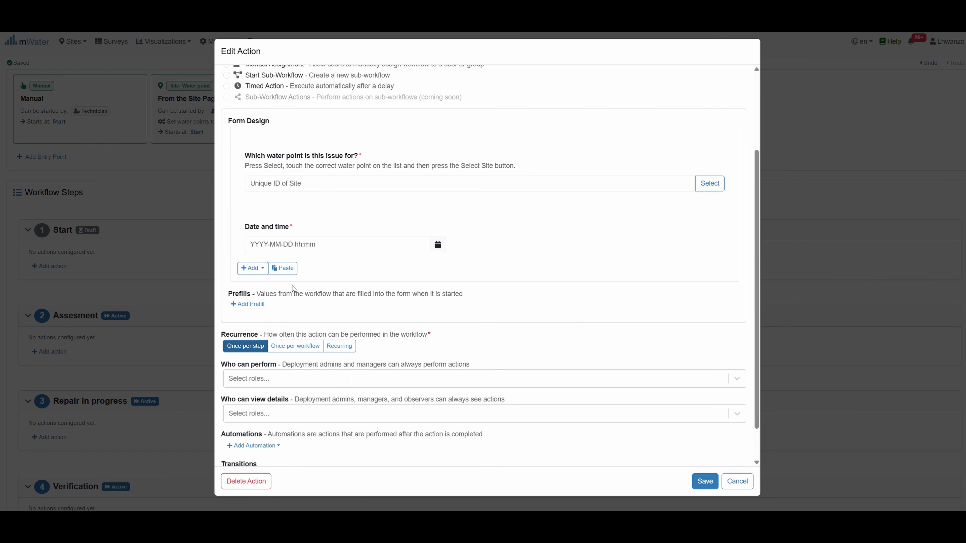
left_click(283, 269)
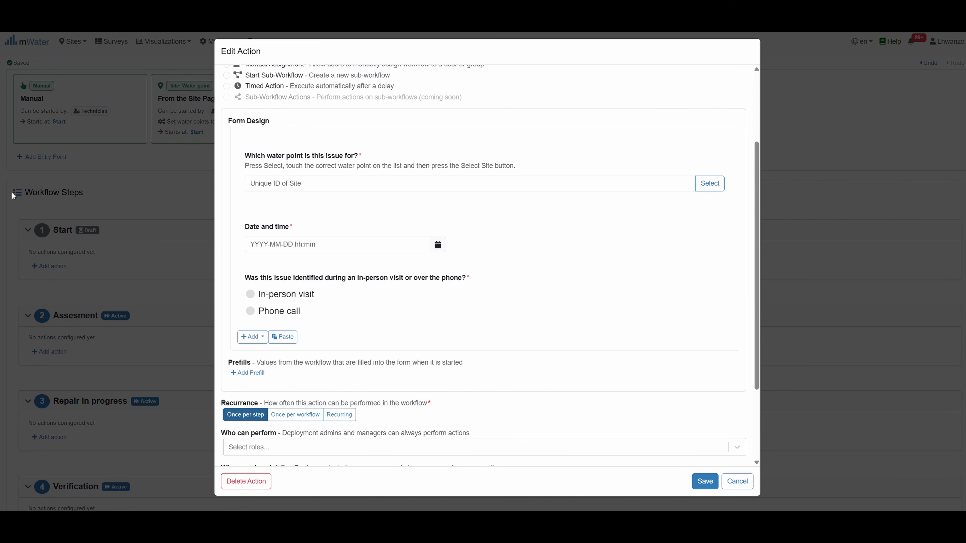
left_click(289, 339)
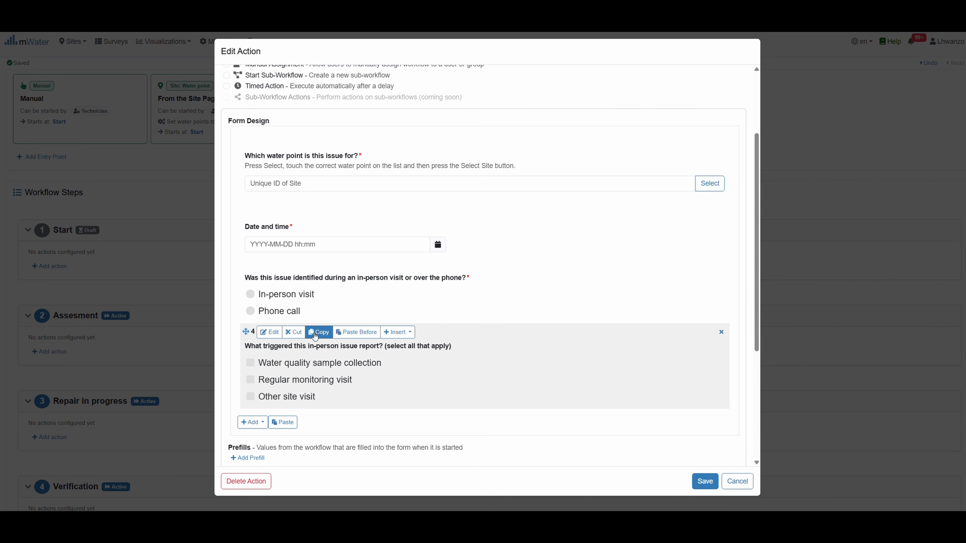
left_click(276, 335)
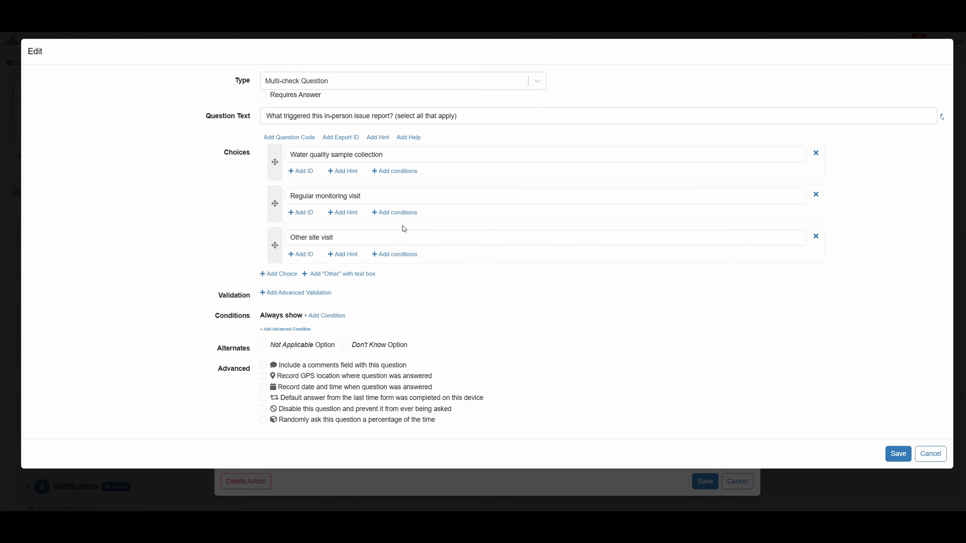
Add a condition: in-person-or-phone question is 'In-person visit'
left_click(328, 315)
left_click(314, 341)
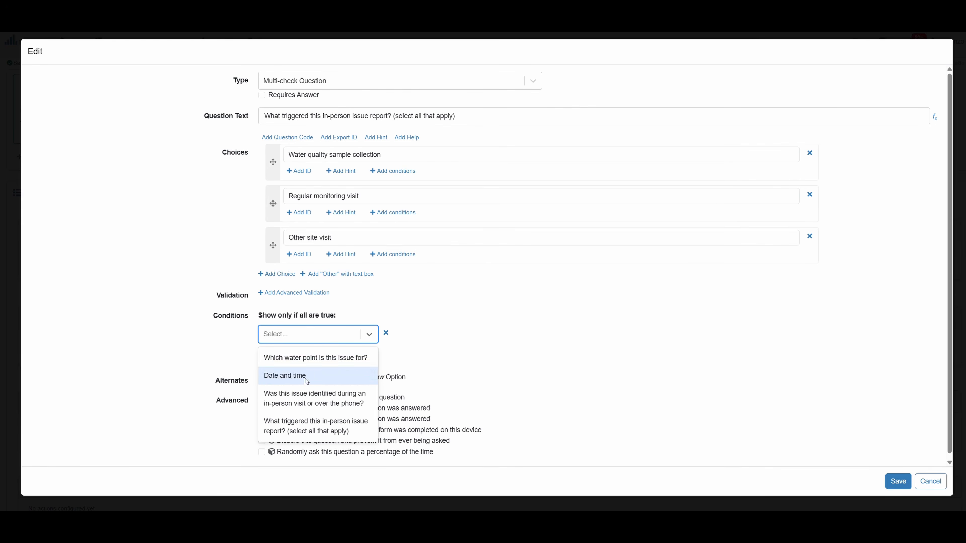
left_click(316, 400)
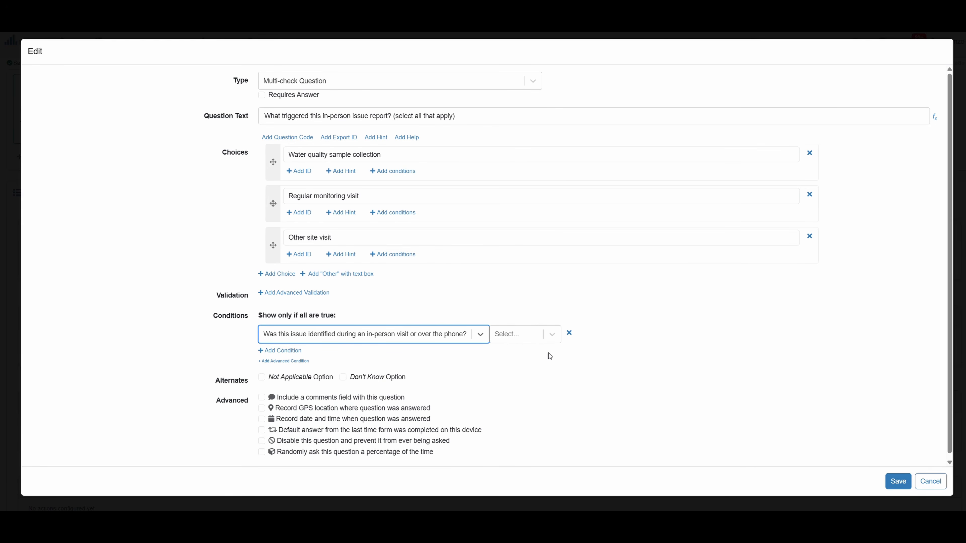
left_click(534, 337)
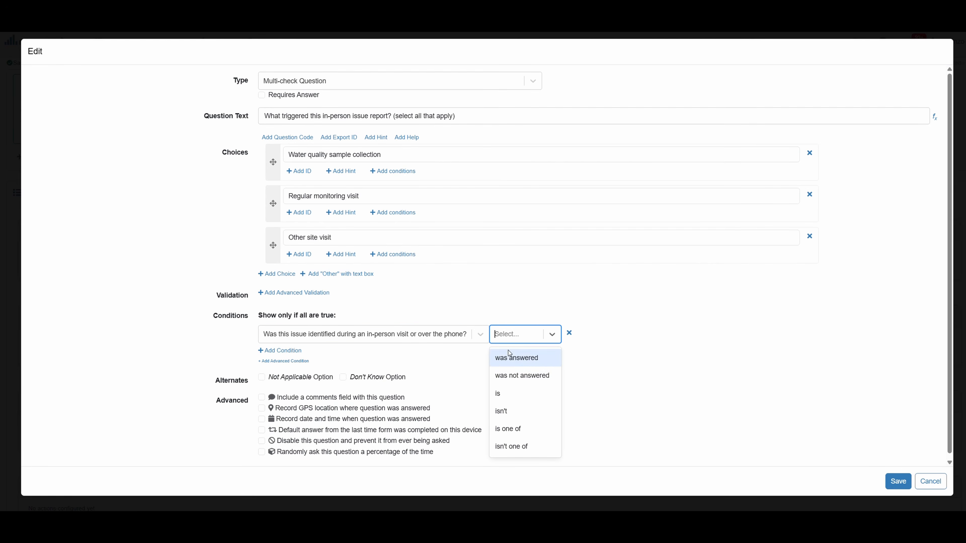
left_click(501, 394)
left_click(628, 334)
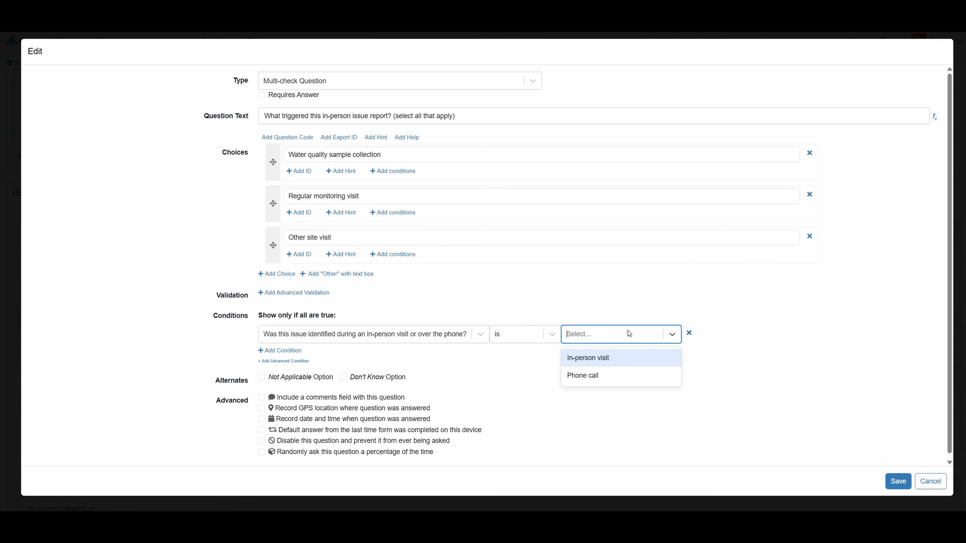
left_click(606, 365)
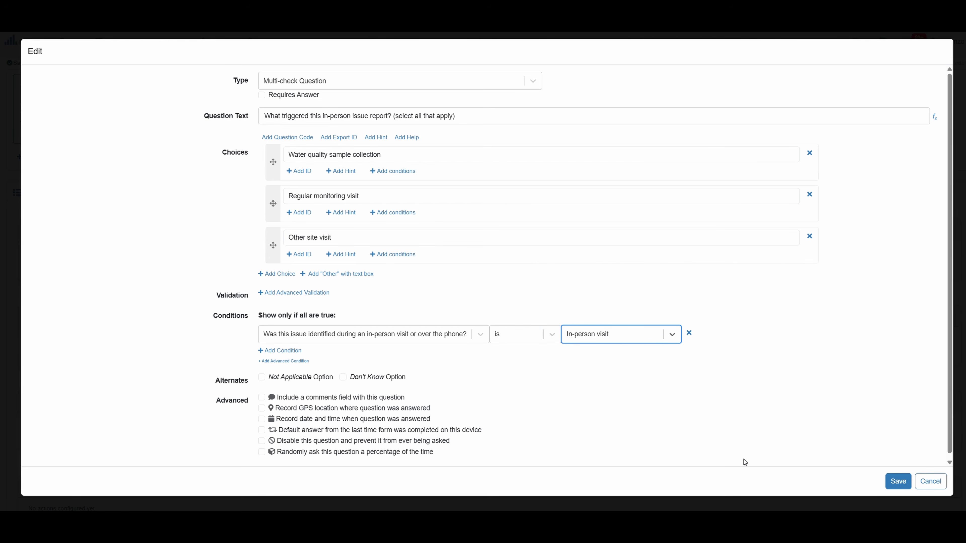
Save the condition and paste the Functionality status, water-unavailability duration and water point photo questions
left_click(894, 482)
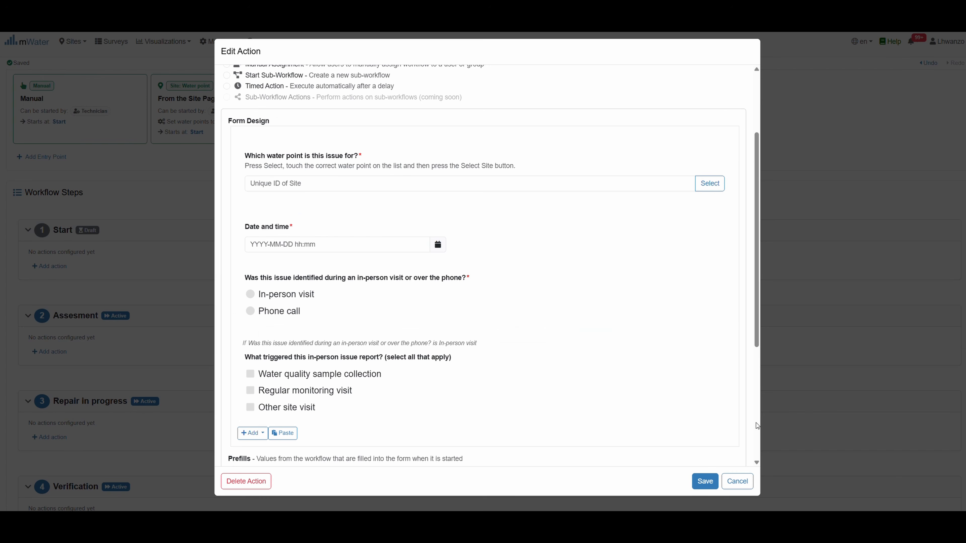
mouse_move(269, 321)
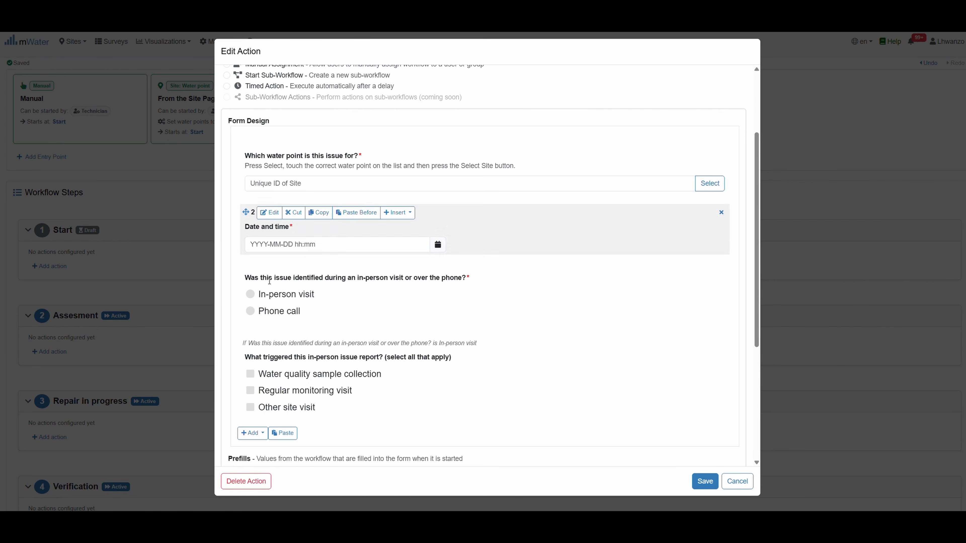
scroll(285, 321, "down", 3)
left_click(286, 327)
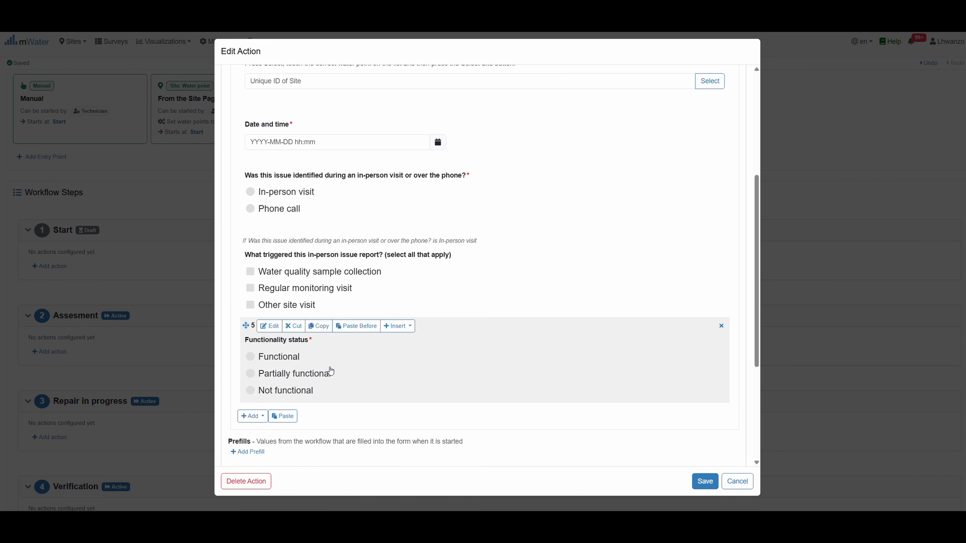
left_click(289, 416)
scroll(389, 418, "down", 4)
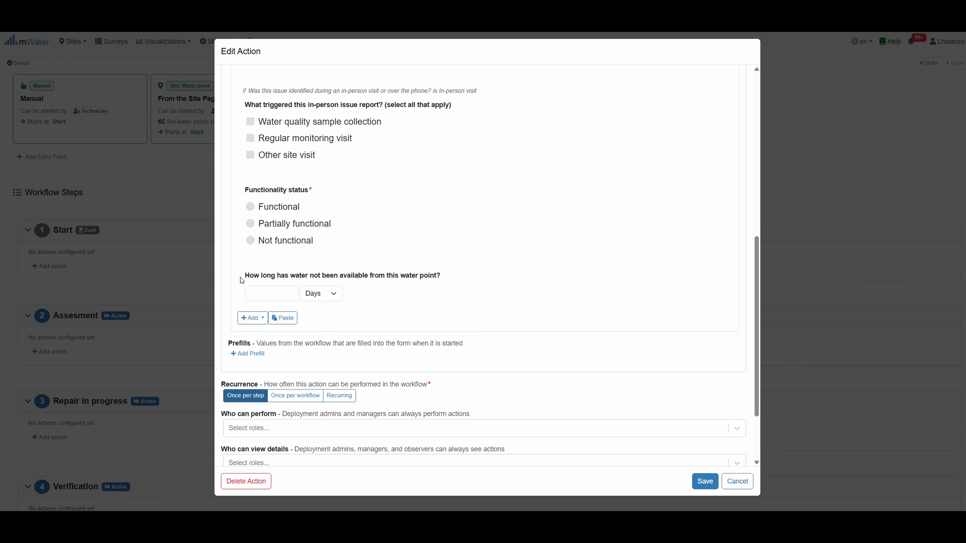
left_click(286, 319)
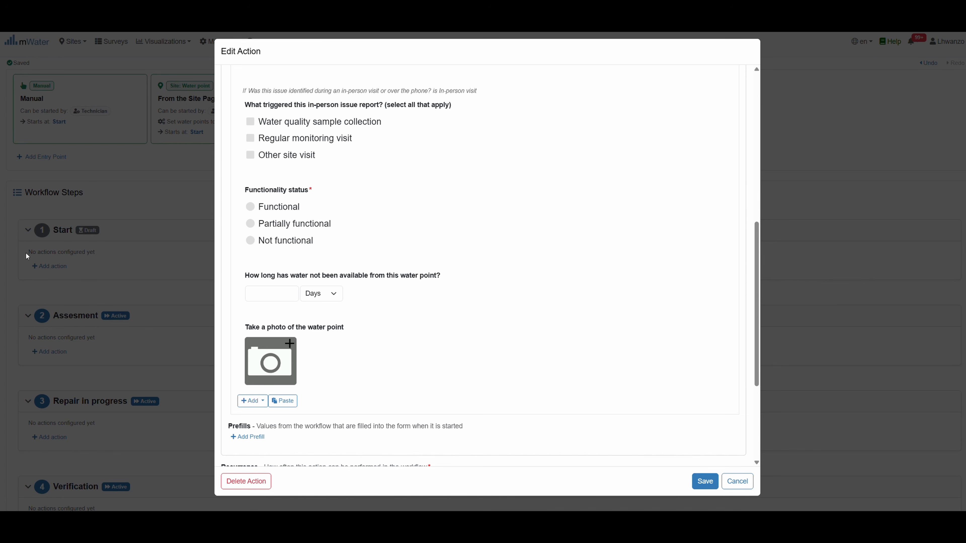
scroll(451, 339, "down", 5)
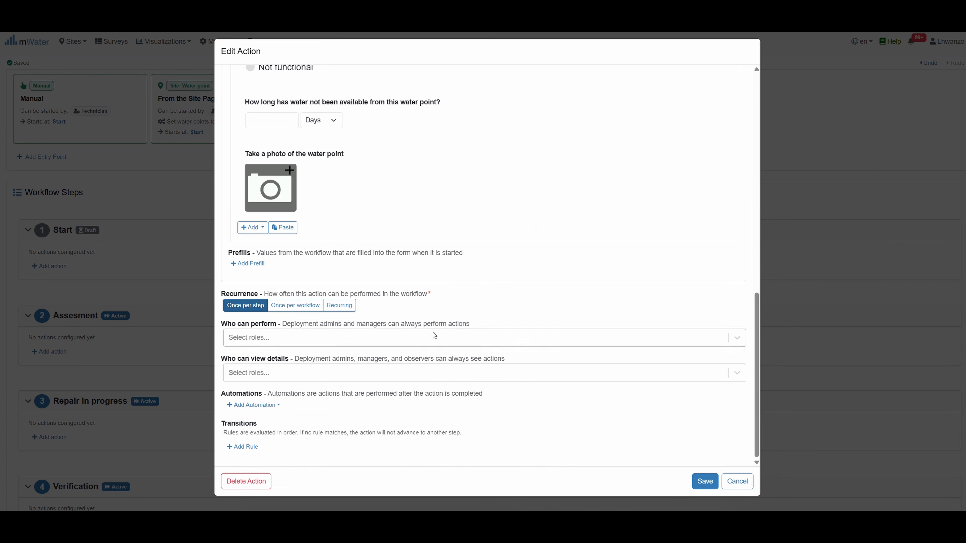
Set recurrence to Once per workflow and let only Technician perform the action
left_click(287, 306)
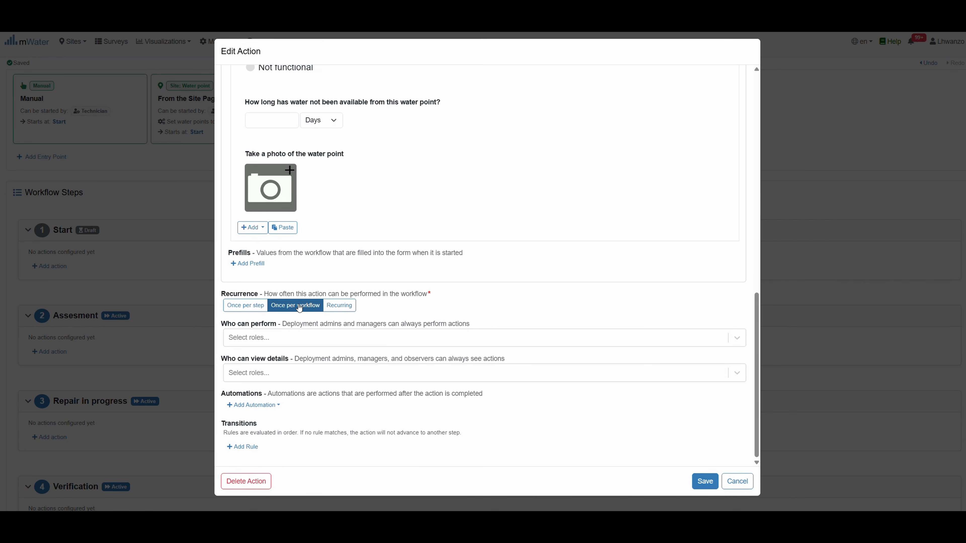
left_click(251, 310)
left_click(269, 335)
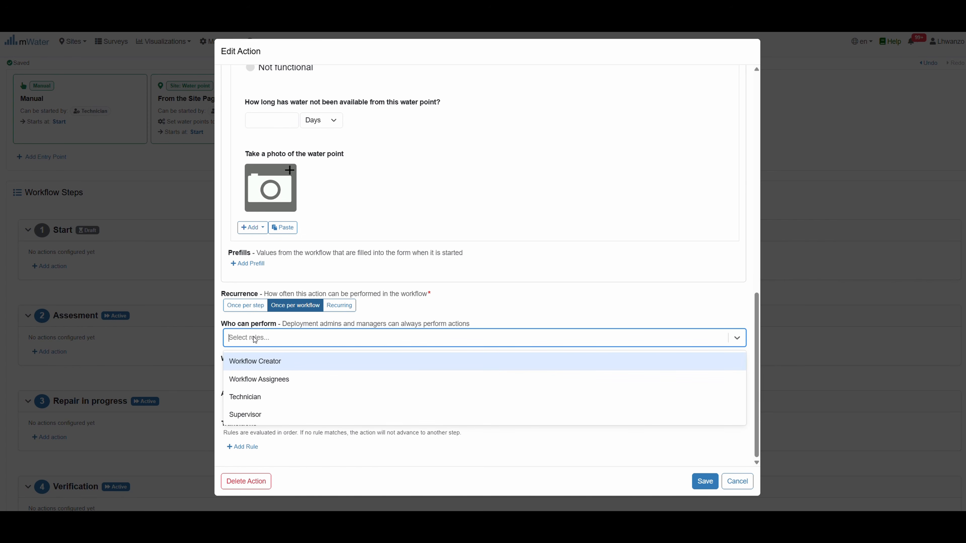
left_click(243, 397)
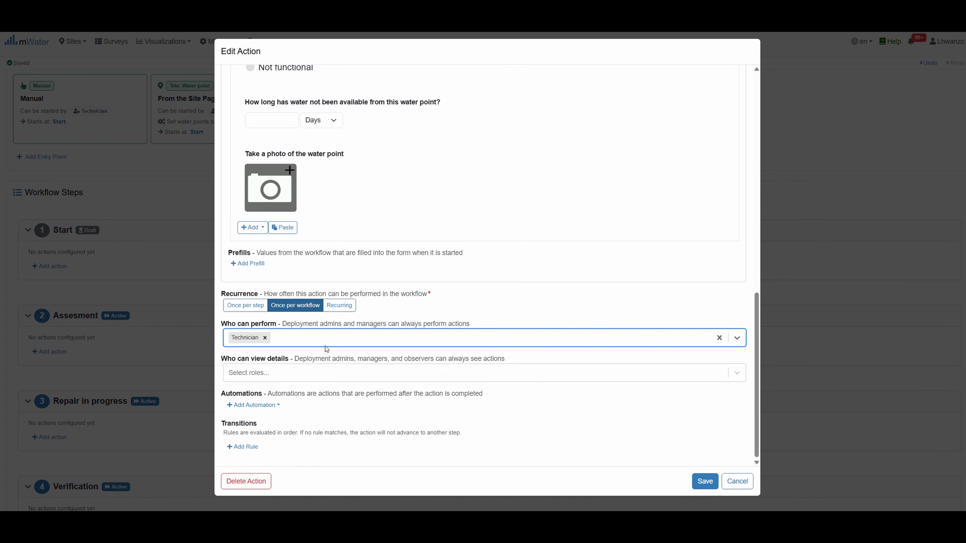
left_click(308, 337)
left_click(307, 337)
Let Supervisor, Workflow Creator, Workflow Assignees and Technician view the action details
left_click(288, 372)
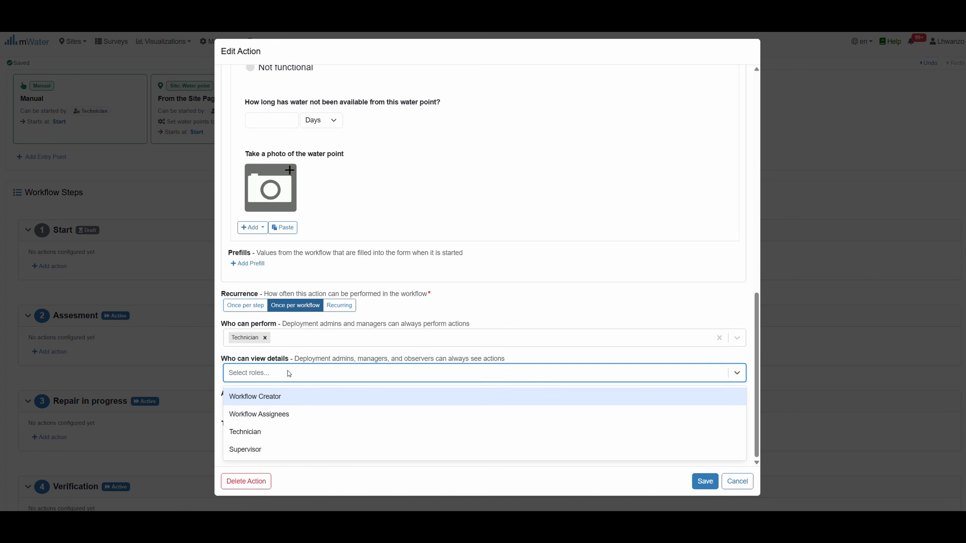
left_click(247, 450)
left_click(319, 374)
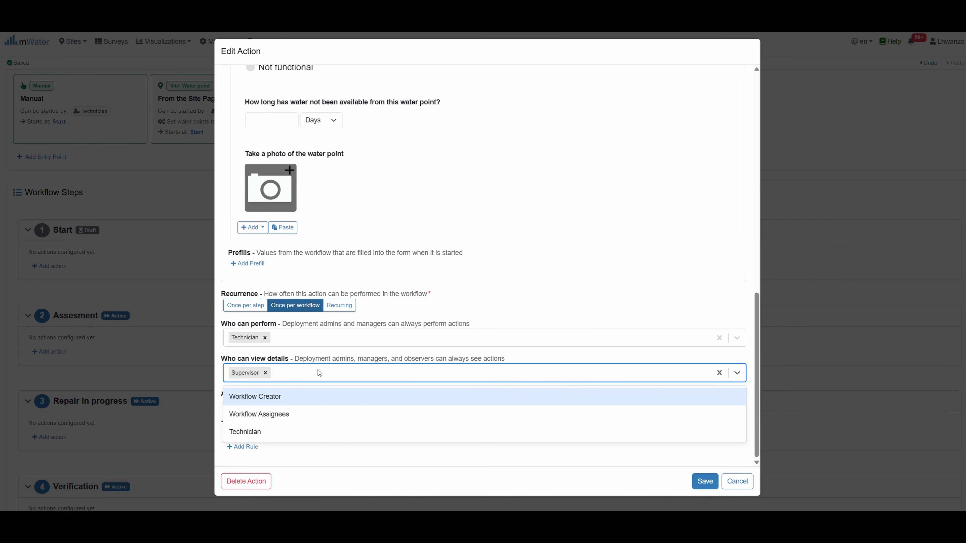
left_click(266, 399)
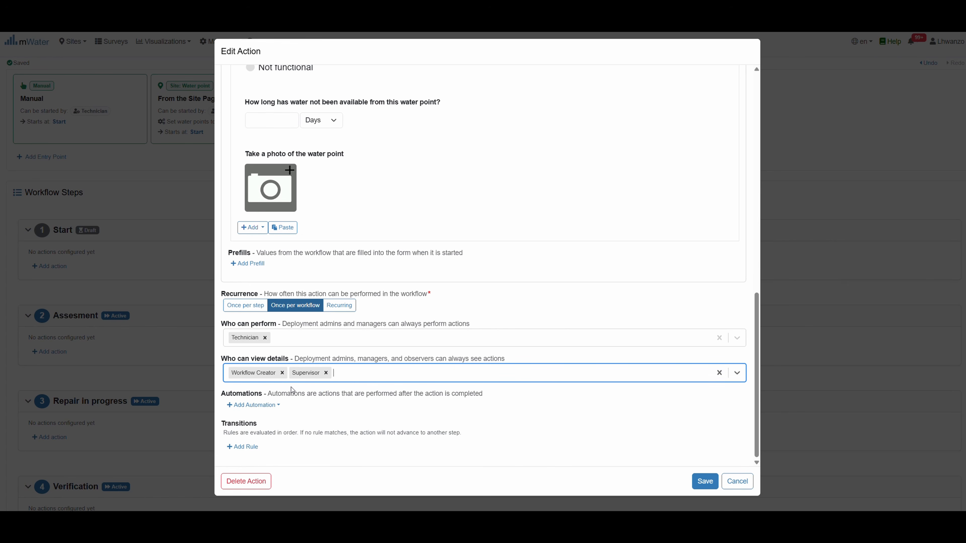
left_click(351, 374)
left_click(313, 398)
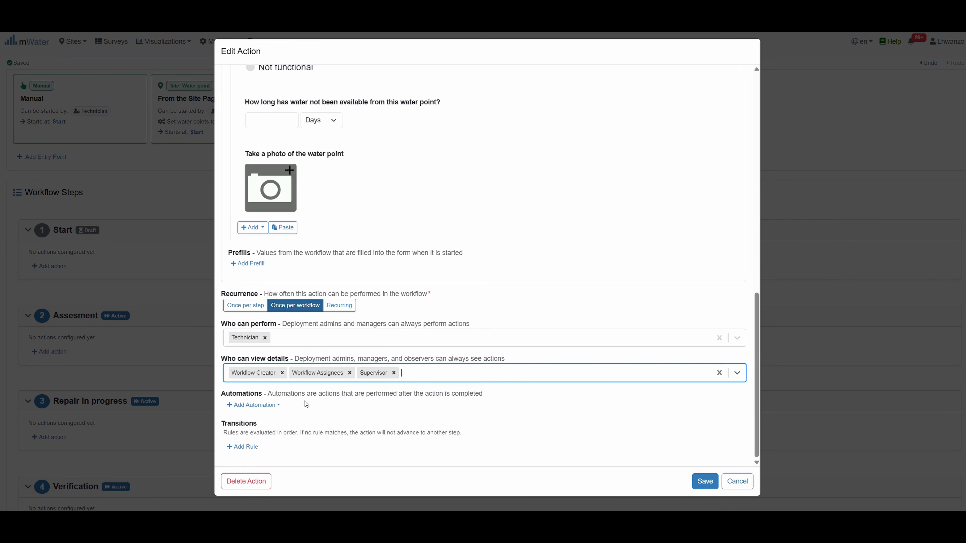
left_click(431, 371)
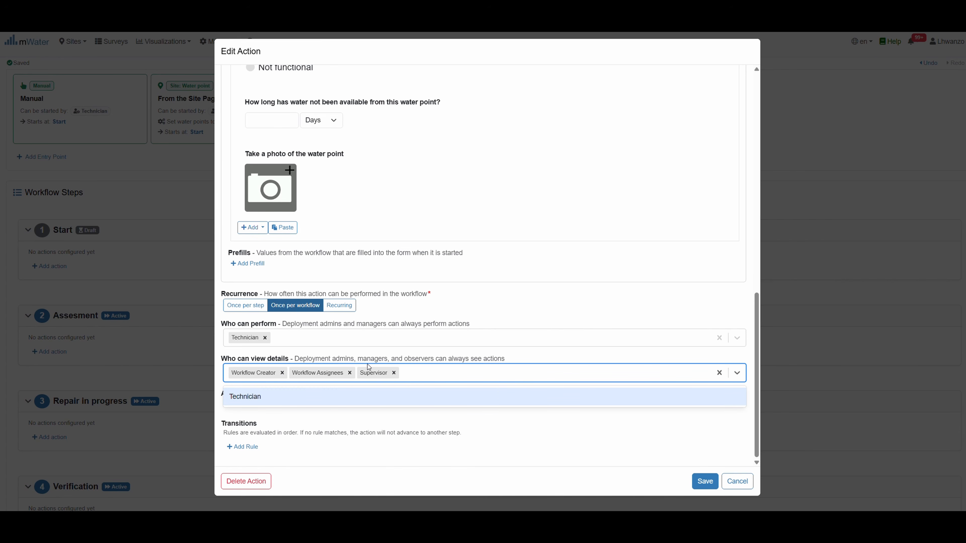
left_click(233, 401)
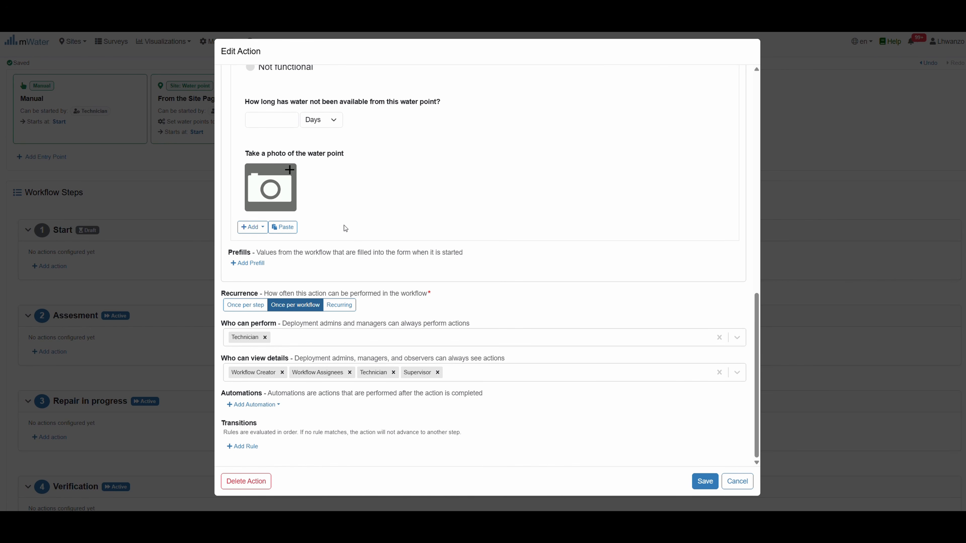
Add an Assign to Roles automation that assigns Technician
left_click(277, 405)
left_click(260, 436)
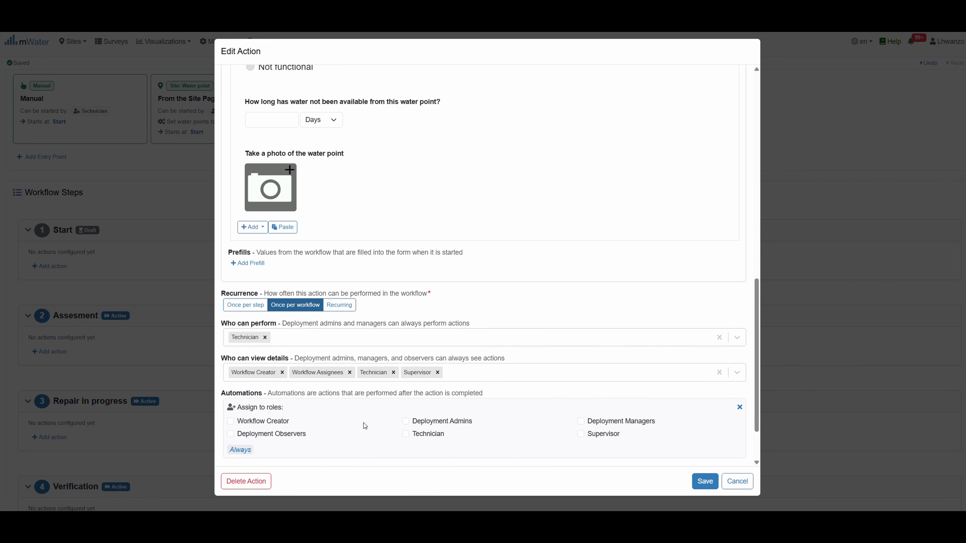
scroll(373, 422, "down", 2)
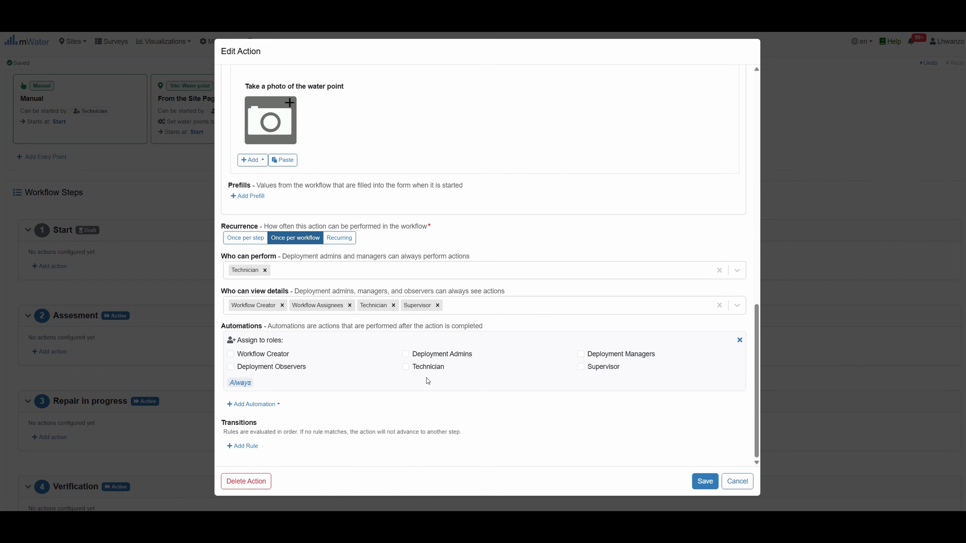
left_click(406, 367)
Add a transition rule that always moves the workflow to the Assesment step
left_click(246, 447)
scroll(350, 421, "down", 1)
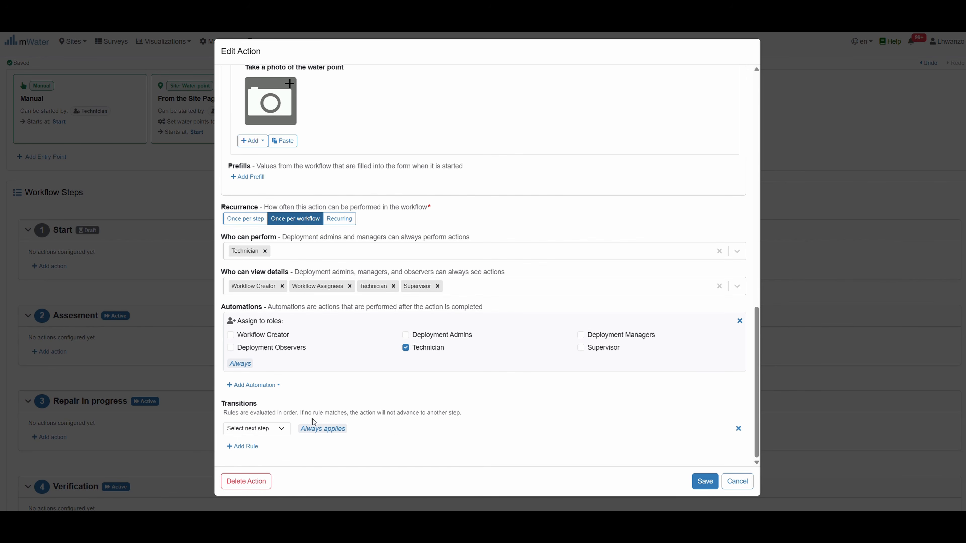
left_click(280, 428)
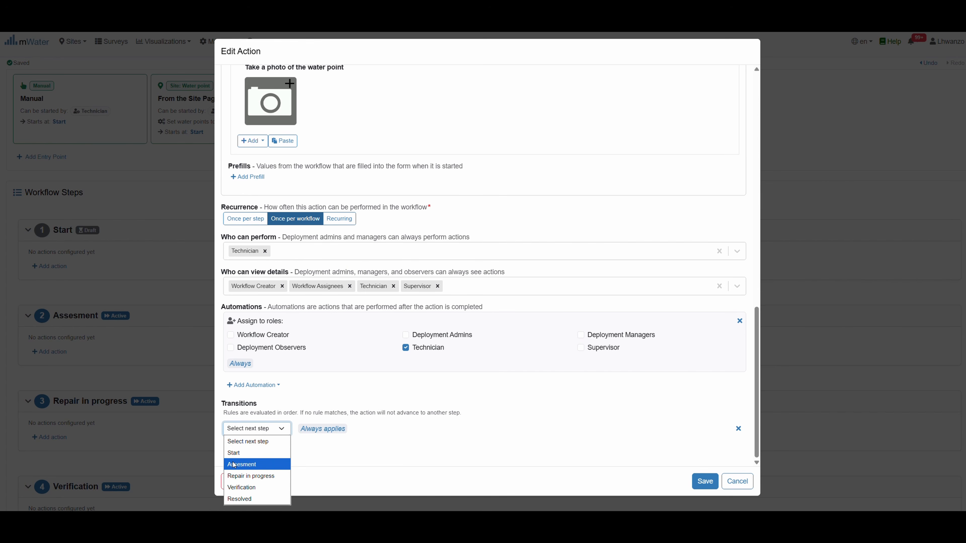
left_click(243, 464)
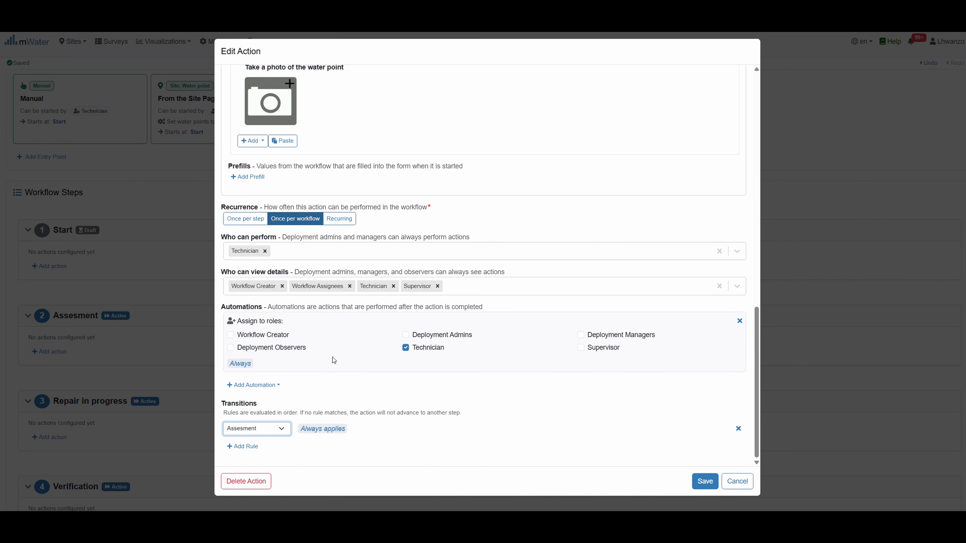
scroll(432, 231, "up", 1)
scroll(432, 231, "down", 1)
scroll(372, 275, "up", 5)
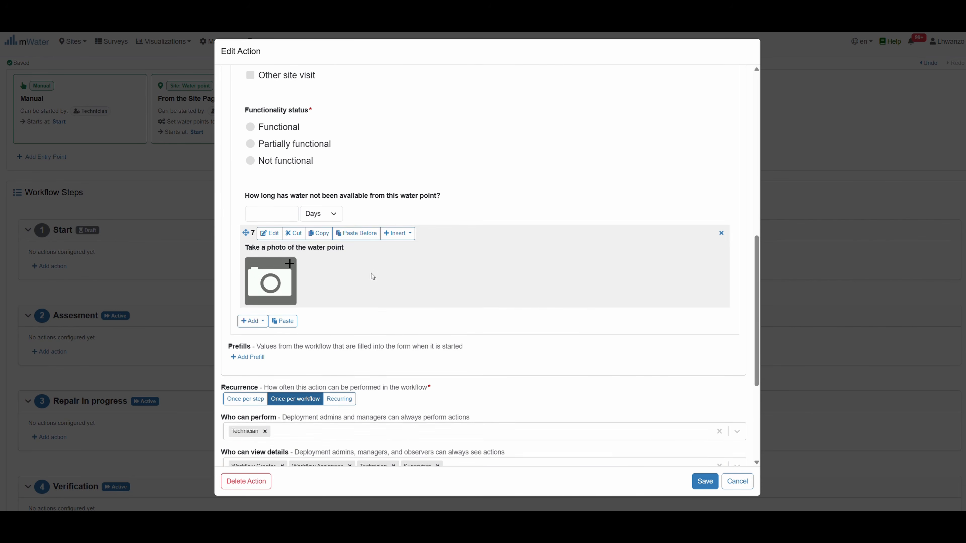
Review the Issue reported action settings and save it to the Start step
scroll(372, 275, "up", 2)
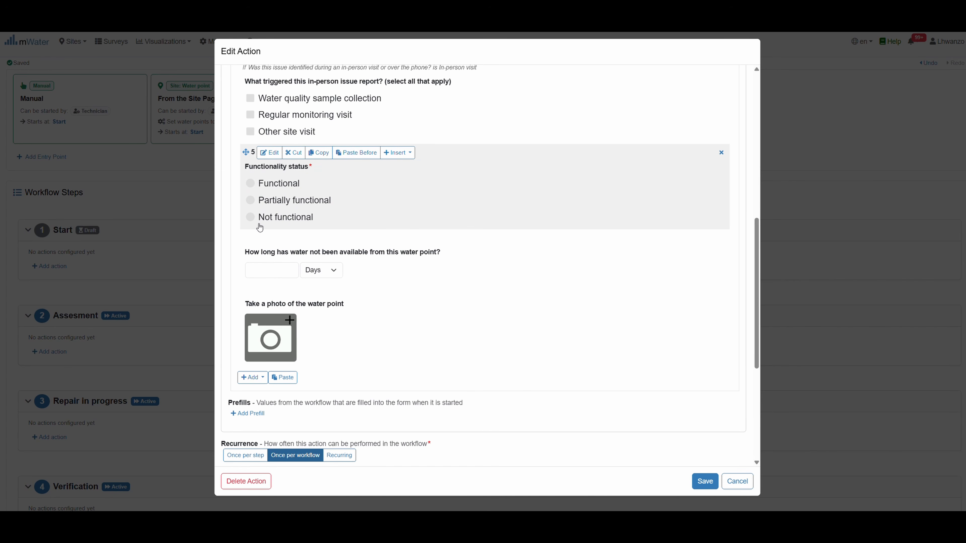
scroll(262, 228, "down", 6)
left_click(705, 482)
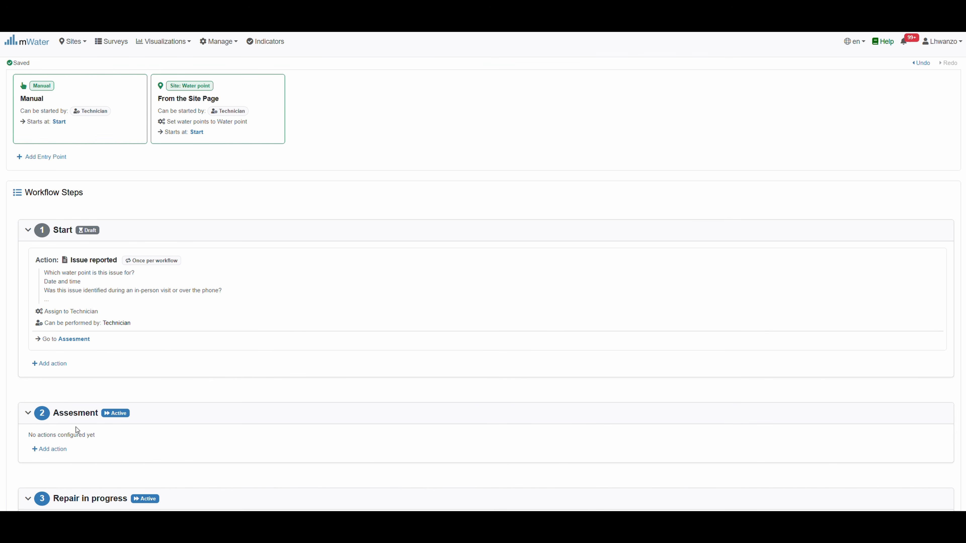
scroll(199, 195, "down", 5)
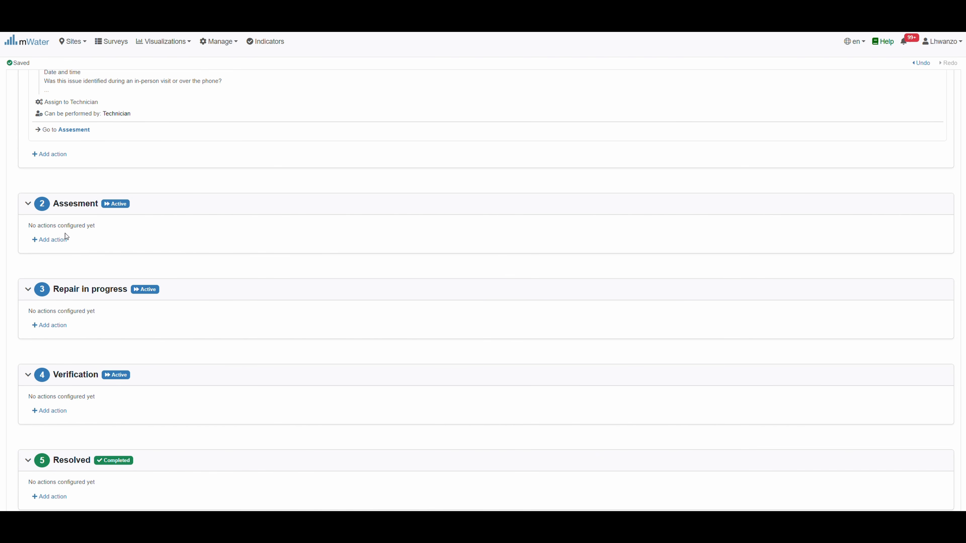
left_click(55, 240)
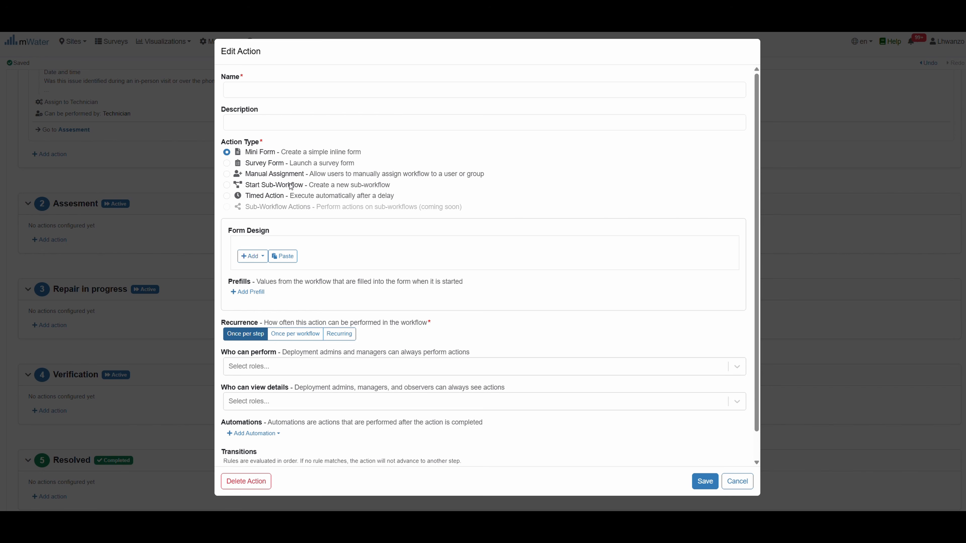
Name the action 'Assignment', make it a Manual Assignment, and allow assigning Technician
left_click(254, 88)
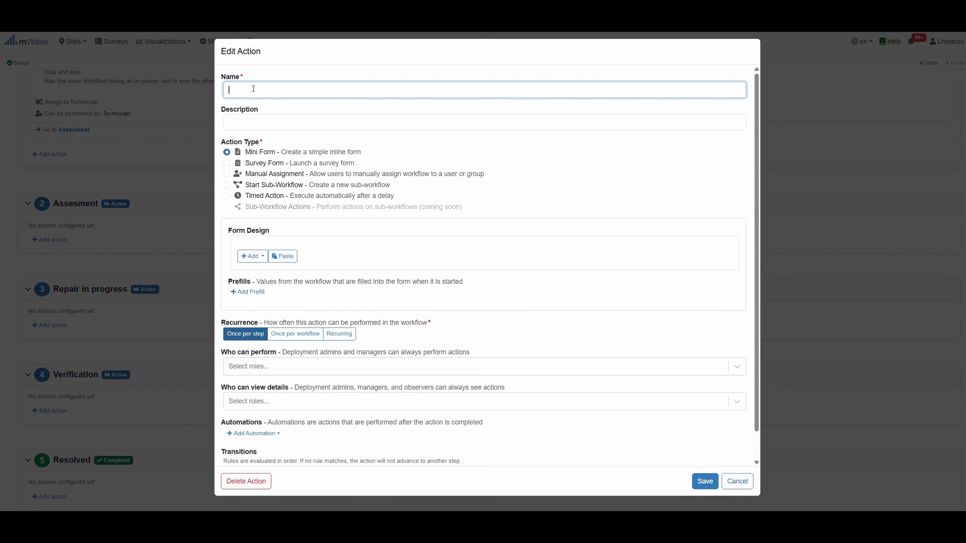
type("Assignment")
left_click(227, 174)
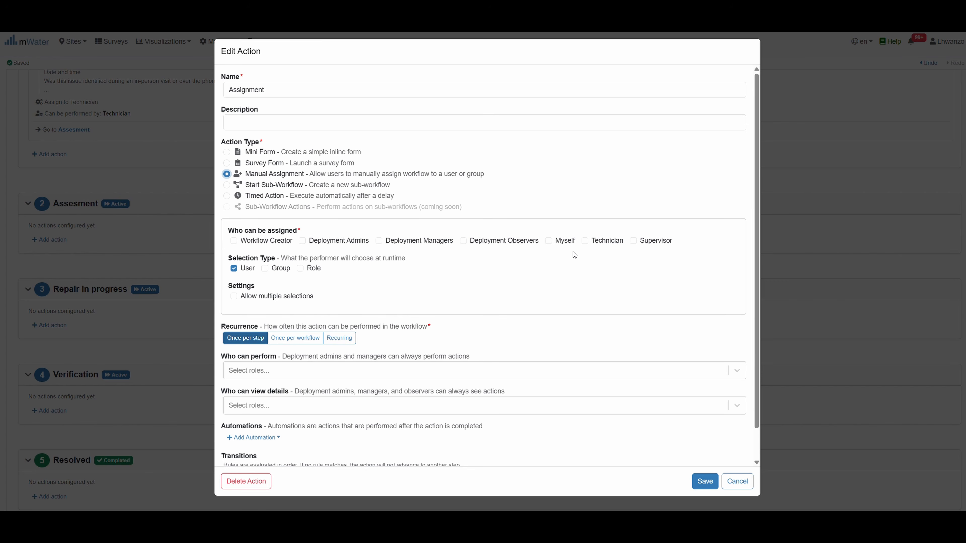
left_click(584, 242)
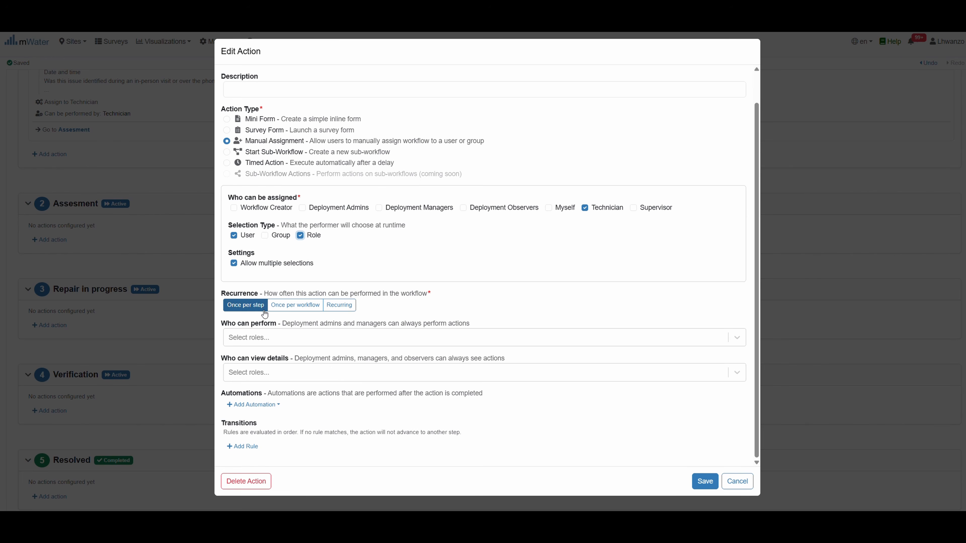
Let Supervisor, Technician, Workflow Creator and Workflow Assignees perform the action
left_click(260, 334)
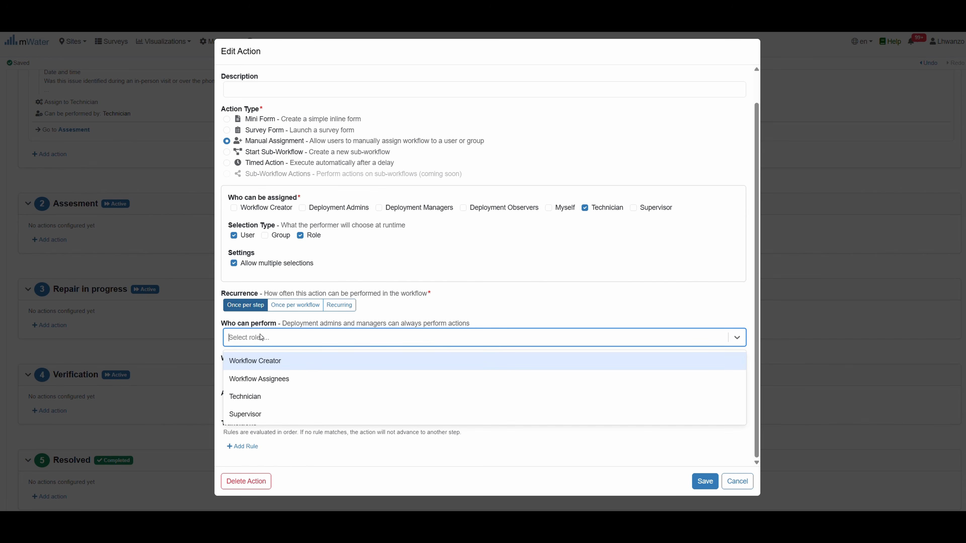
left_click(261, 415)
left_click(311, 339)
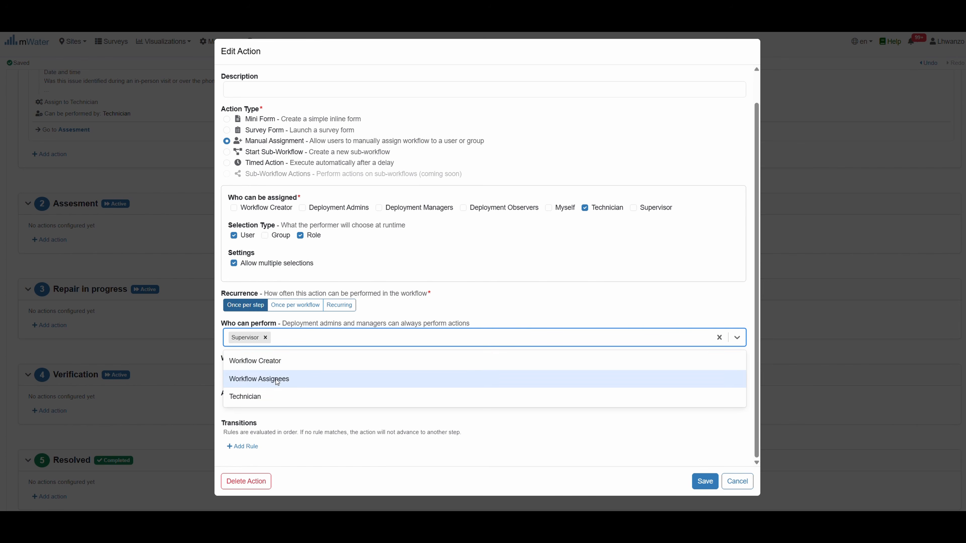
left_click(254, 397)
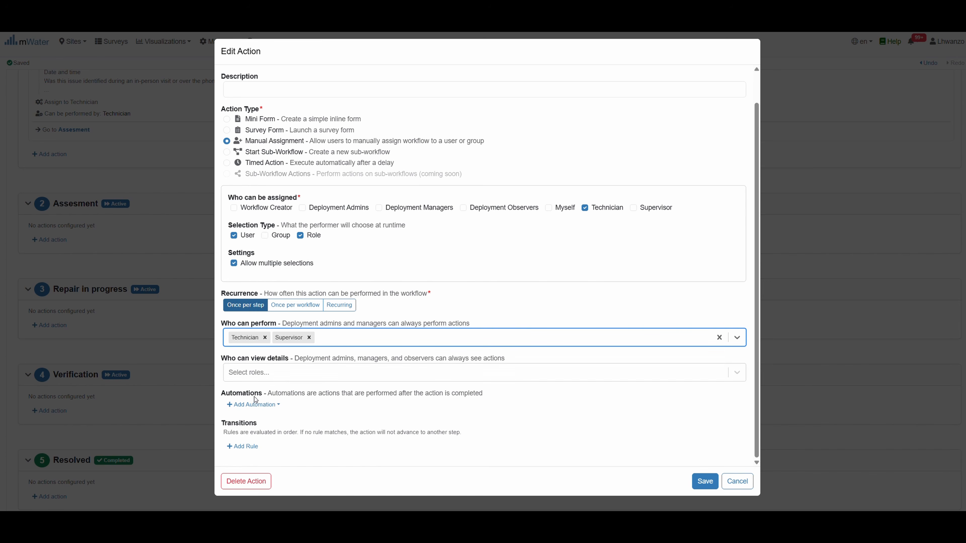
left_click(339, 339)
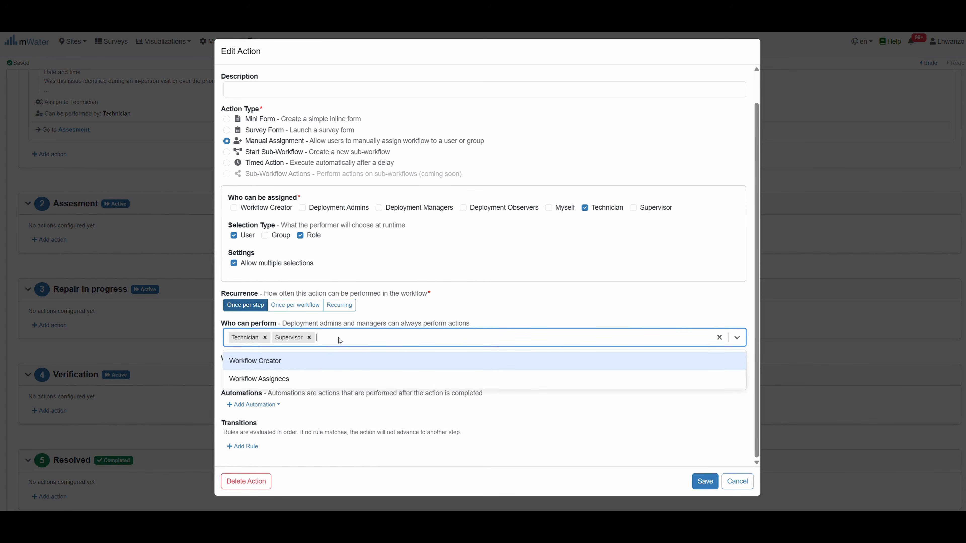
left_click(294, 361)
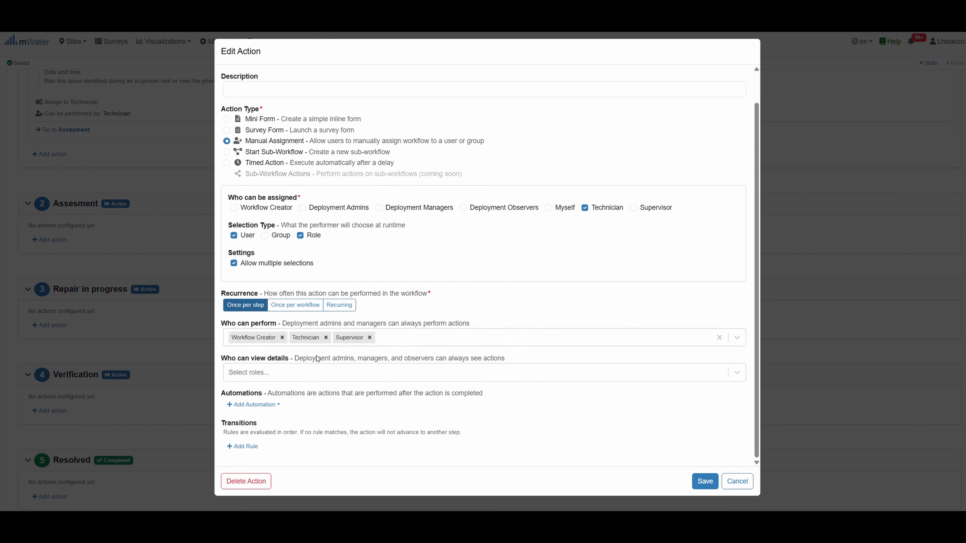
left_click(396, 339)
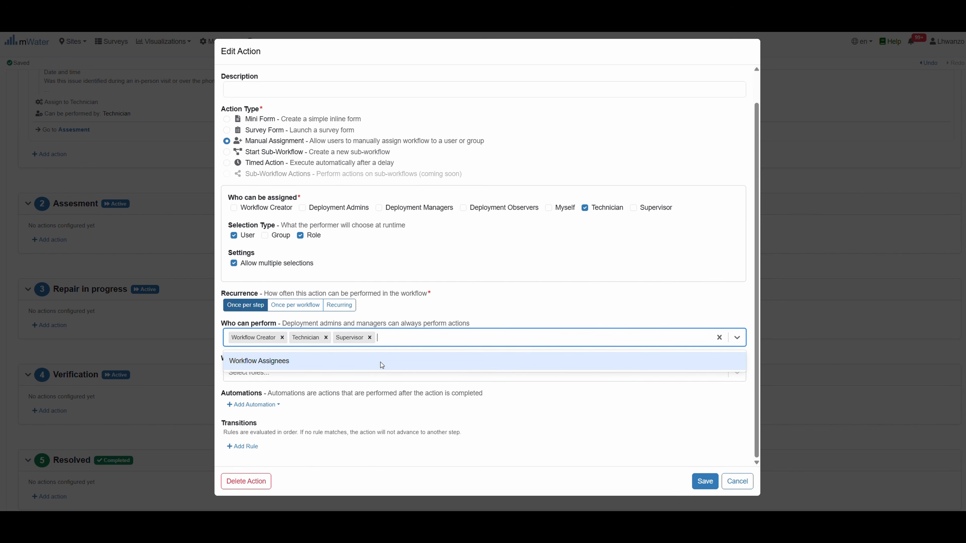
left_click(312, 360)
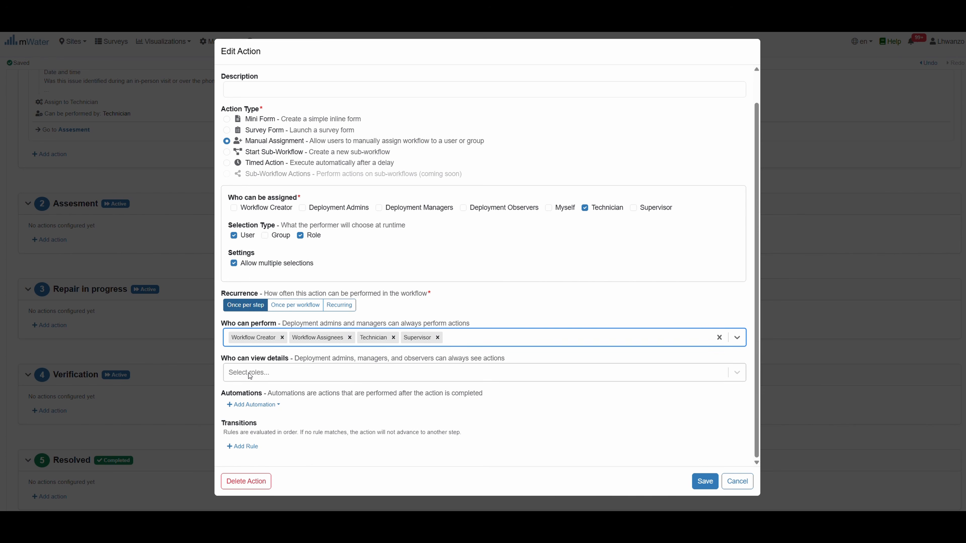
Let Technician and Supervisor view the details, then save the Assignment action
left_click(255, 375)
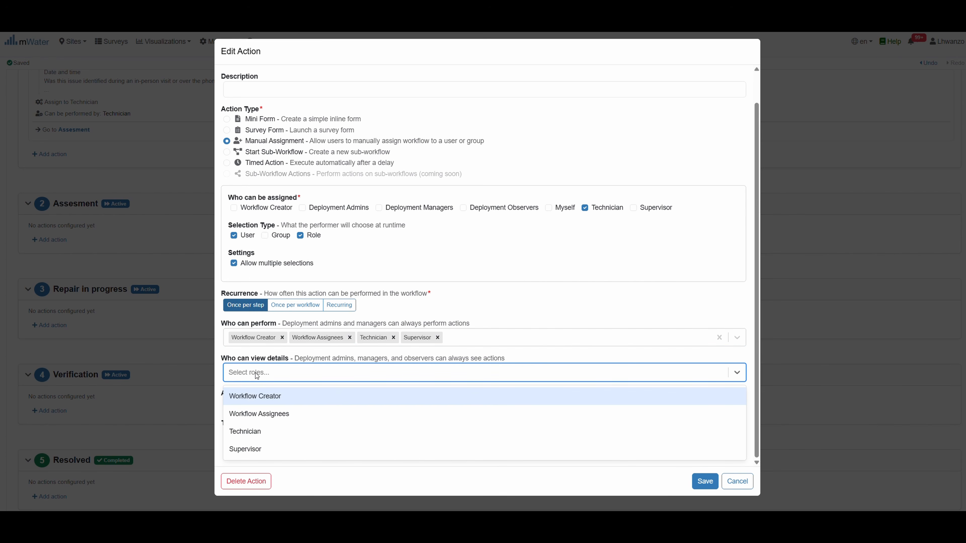
left_click(258, 434)
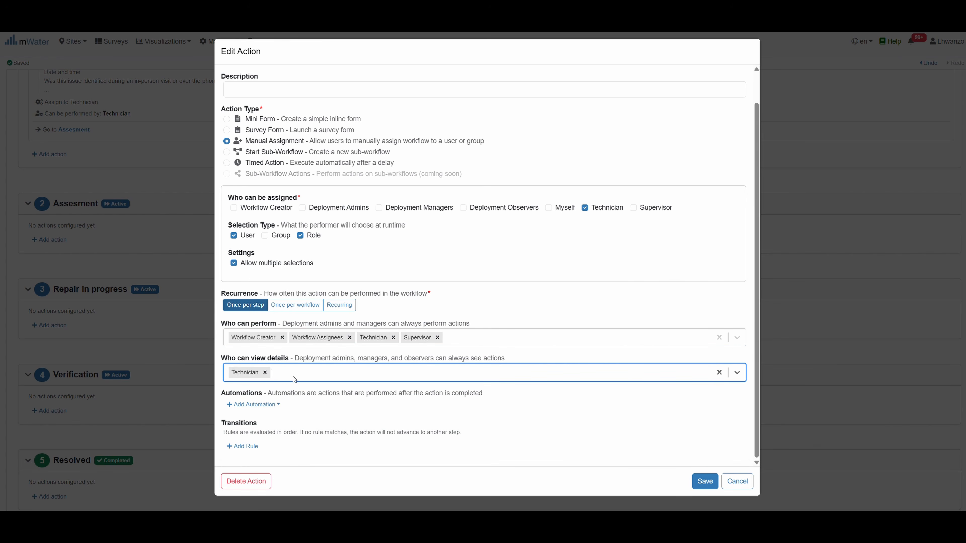
left_click(293, 374)
left_click(265, 436)
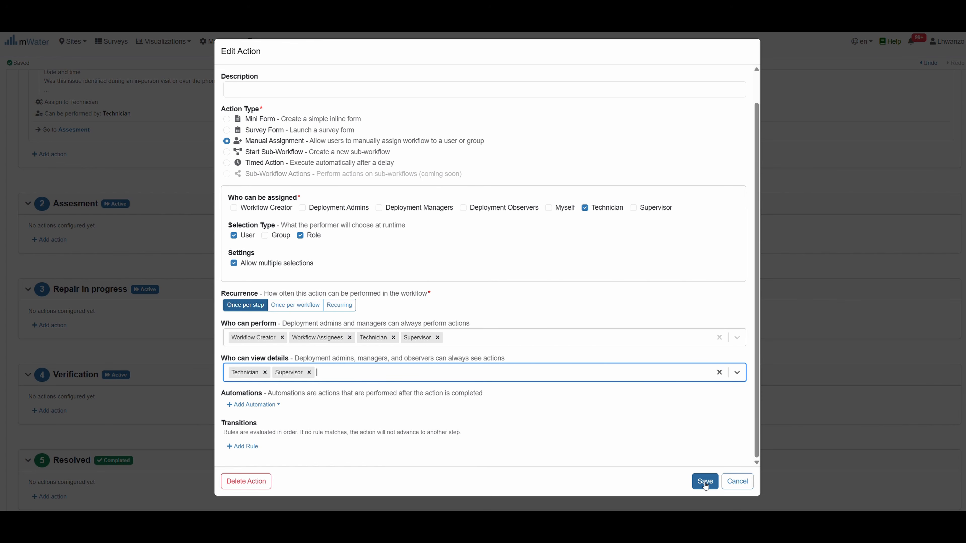
scroll(527, 239, "up", 1)
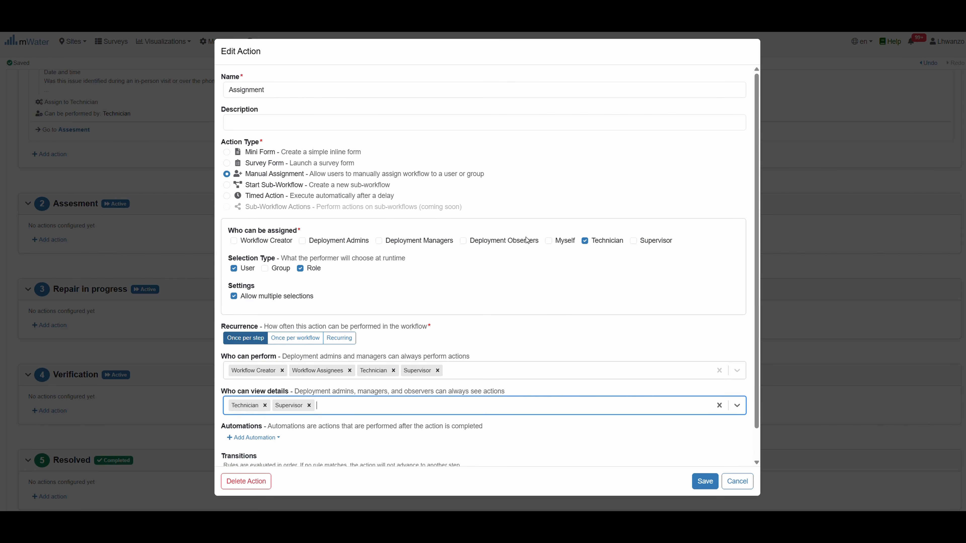
left_click(704, 481)
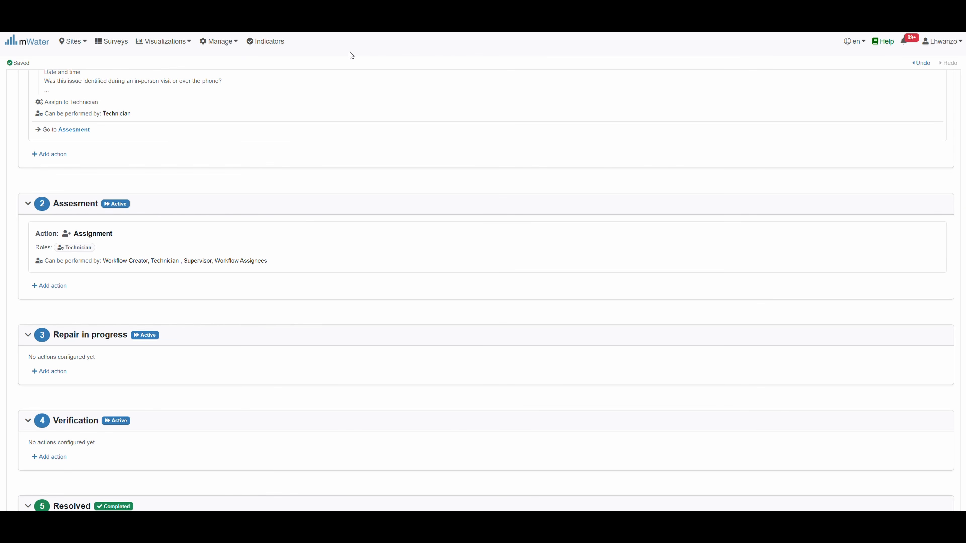
Add another workflow action, opening a blank Mini Form Edit Action dialog
left_click(50, 286)
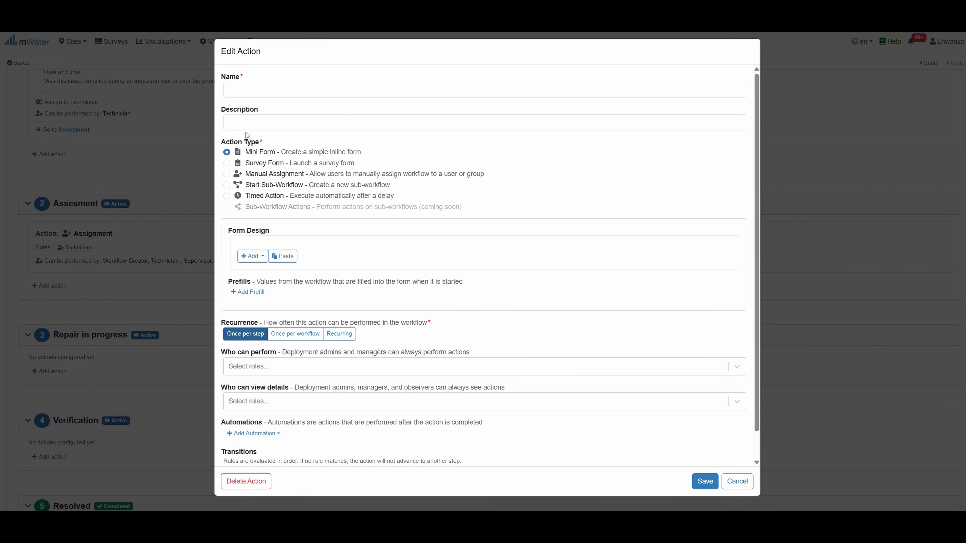
Name the new action 'Evaluate borehole issue'
left_click(249, 90)
type("E")
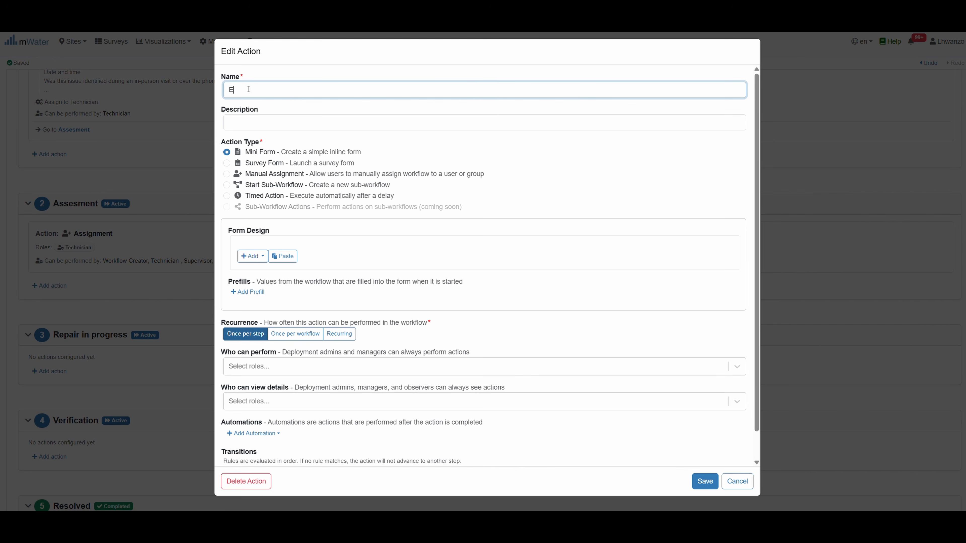
type("valuate borehole issue")
scroll(11, 241, "down", 2)
scroll(227, 163, "up", 2)
scroll(347, 253, "down", 2)
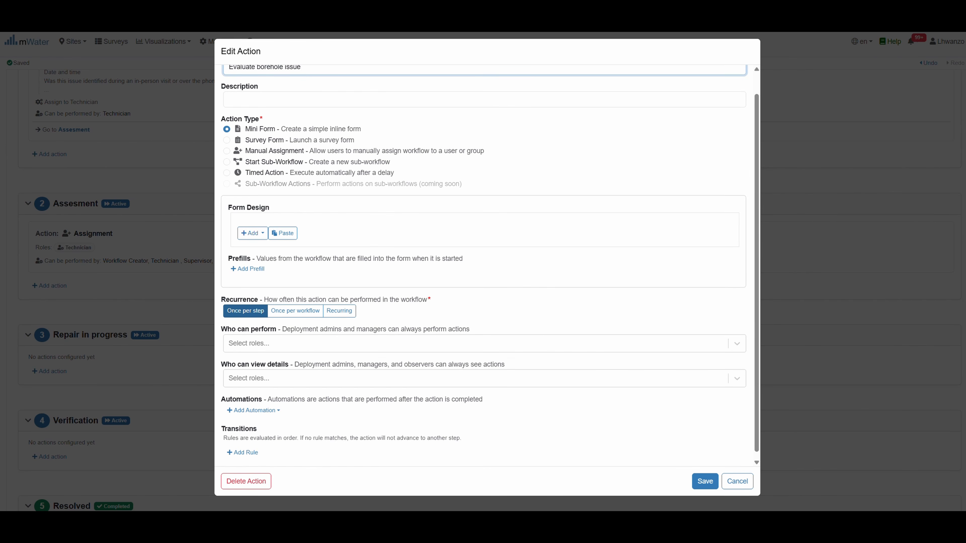
Paste the water point functional Yes/No, Date of visit, Assessment of the issue and Photo(s) questions
left_click(282, 232)
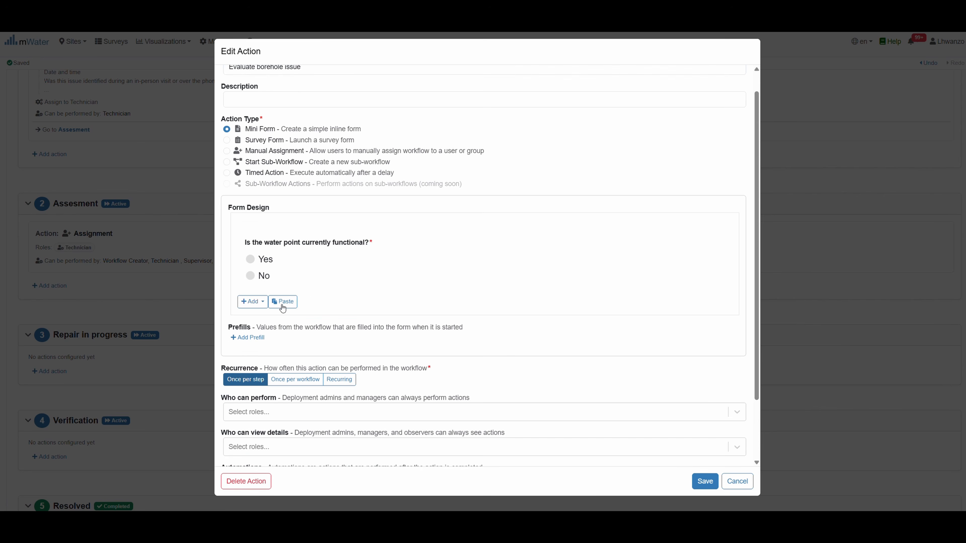
left_click(282, 305)
left_click(282, 353)
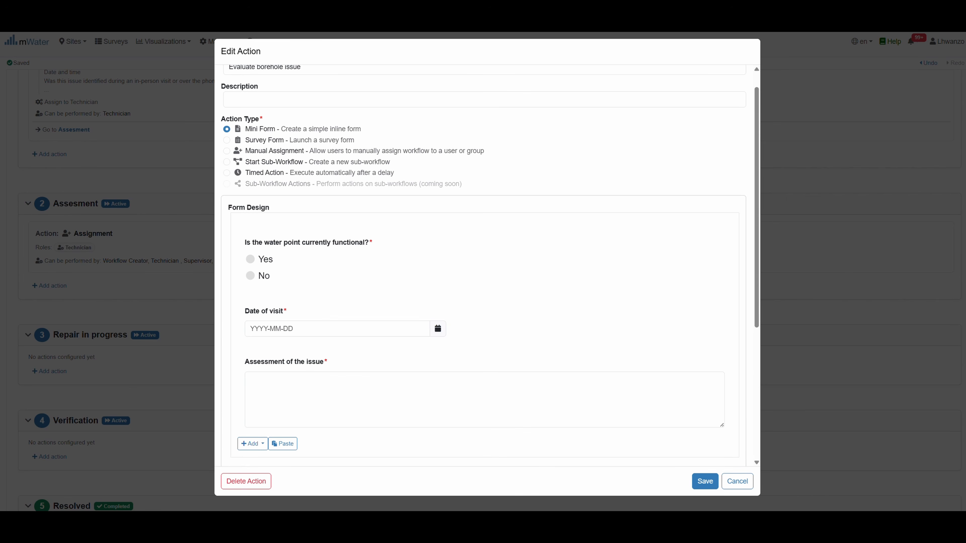
left_click(283, 444)
scroll(472, 280, "down", 8)
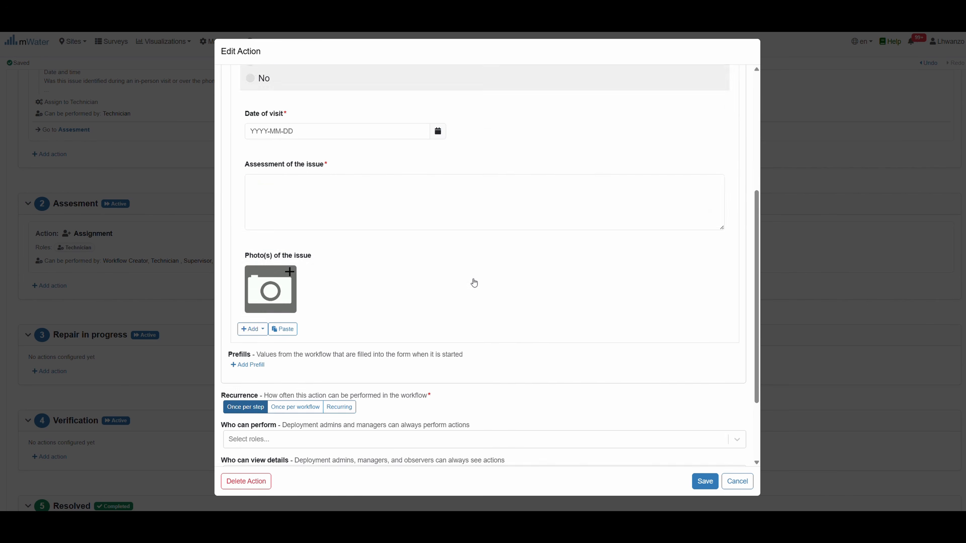
Paste the Technical Diagnosis and Required Resources question groups into the form
left_click(283, 227)
scroll(342, 414, "down", 5)
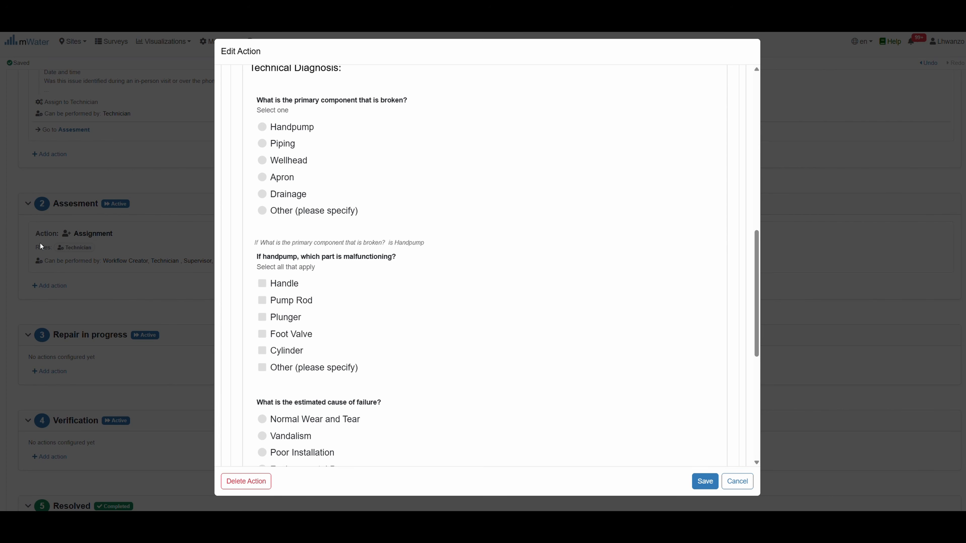
scroll(390, 310, "down", 8)
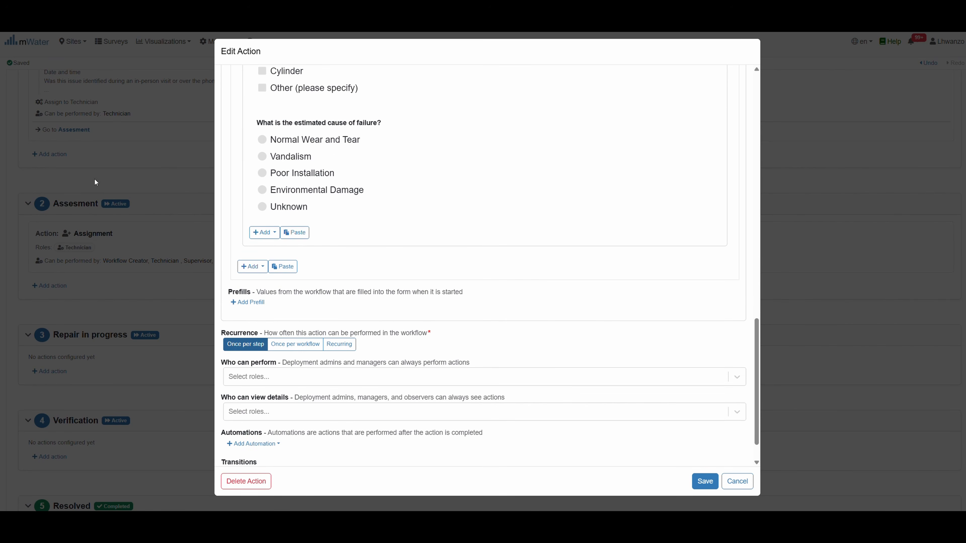
left_click(294, 232)
scroll(427, 345, "down", 3)
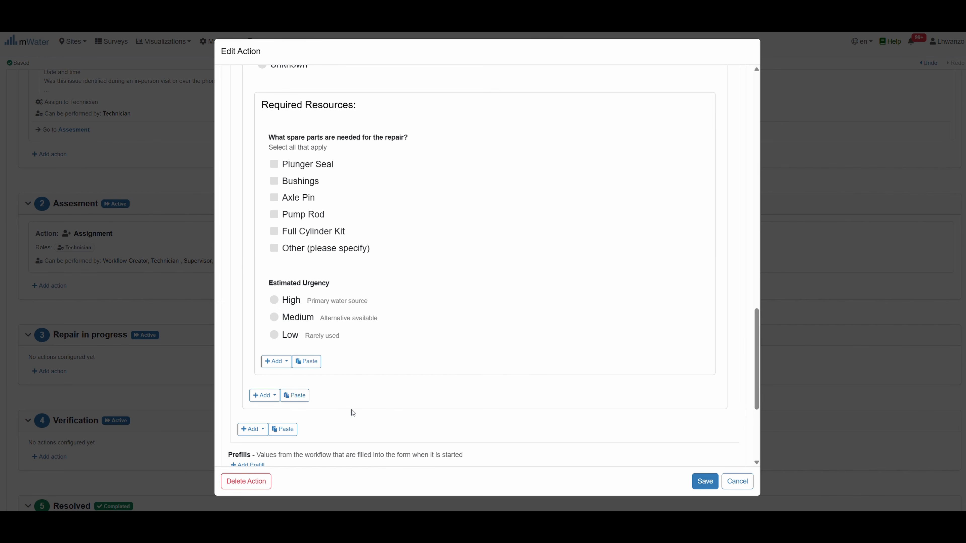
scroll(352, 410, "down", 3)
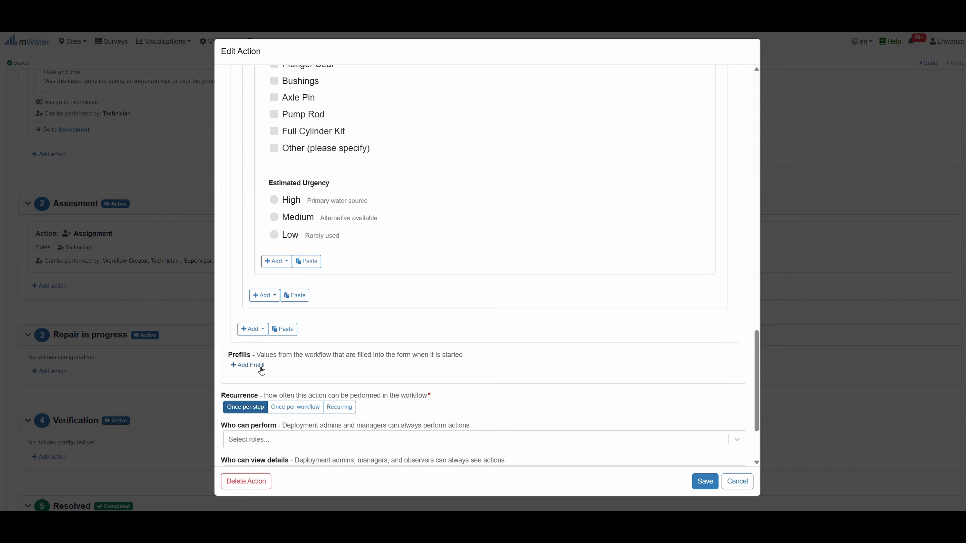
scroll(301, 340, "down", 3)
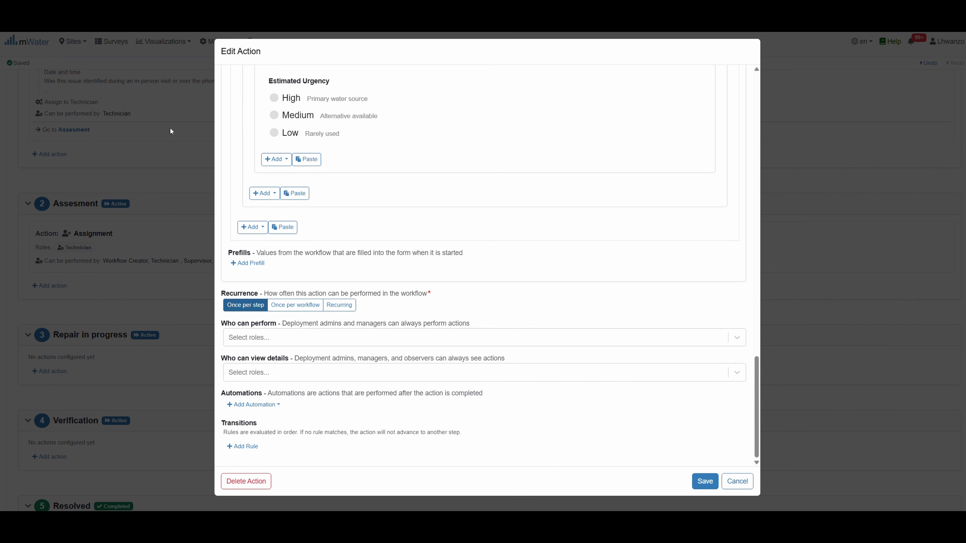
Limit the action to once per workflow and let Technician perform it
left_click(298, 304)
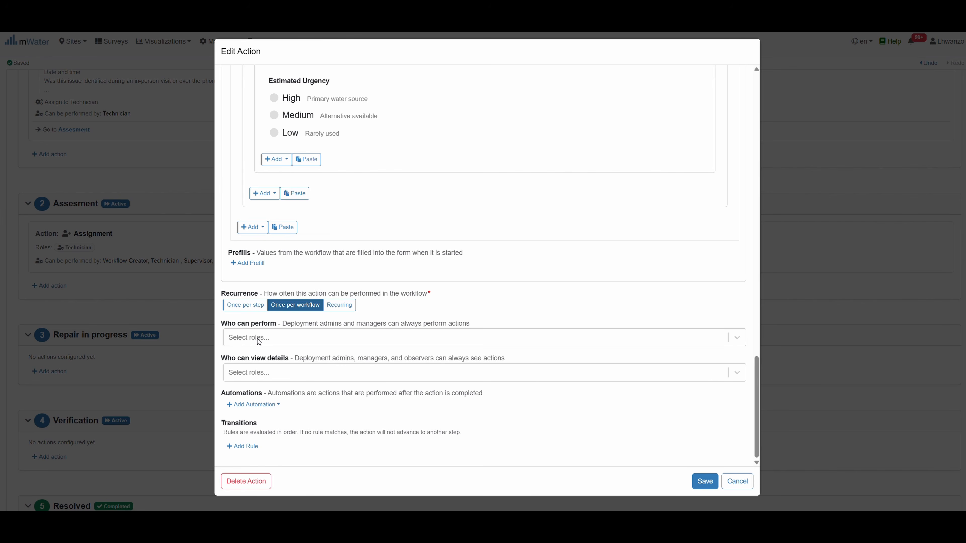
left_click(325, 338)
type("t")
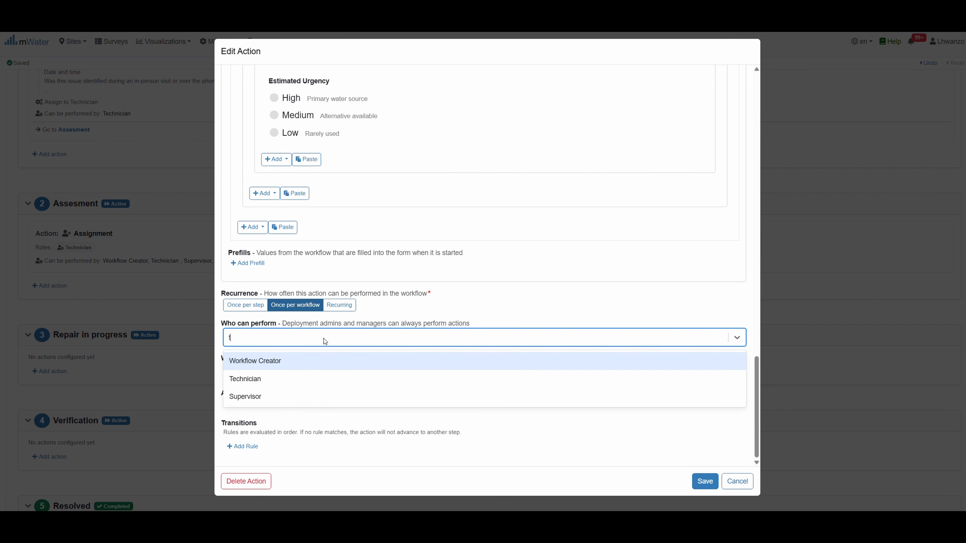
type("echni")
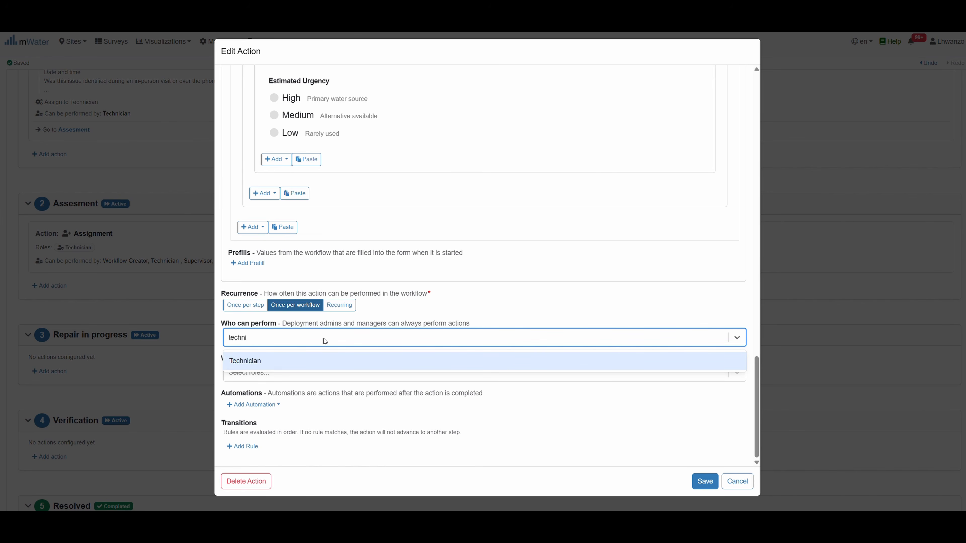
left_click(308, 360)
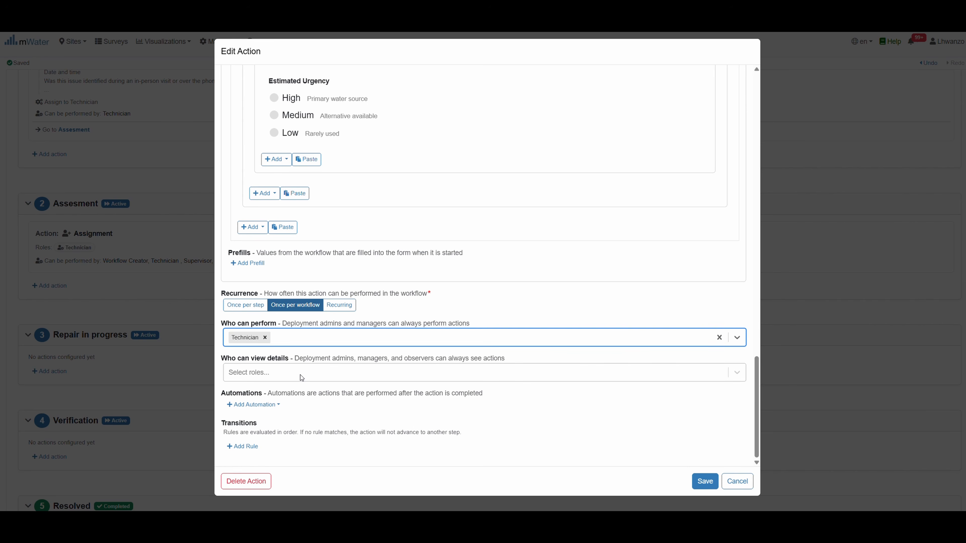
Allow Technician and Supervisor to view the action's details
left_click(269, 371)
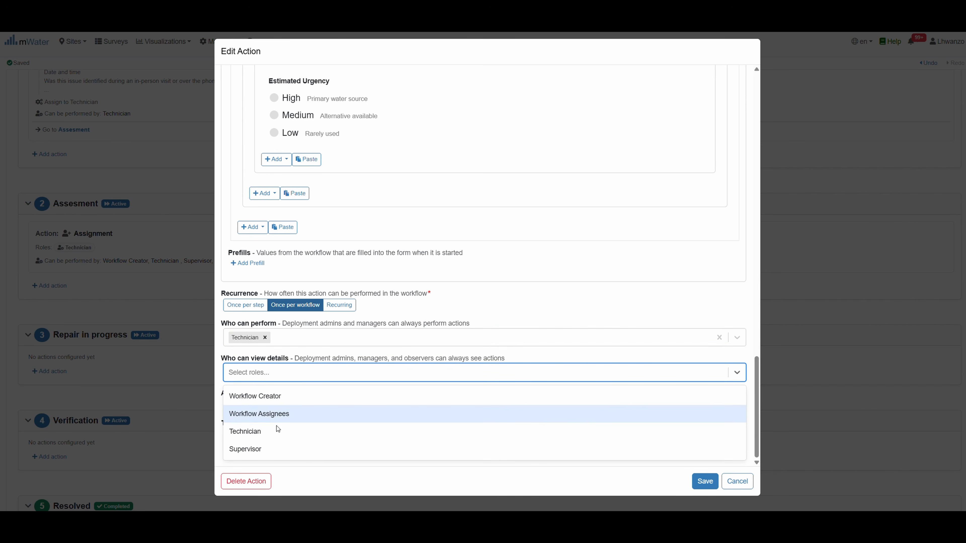
left_click(262, 431)
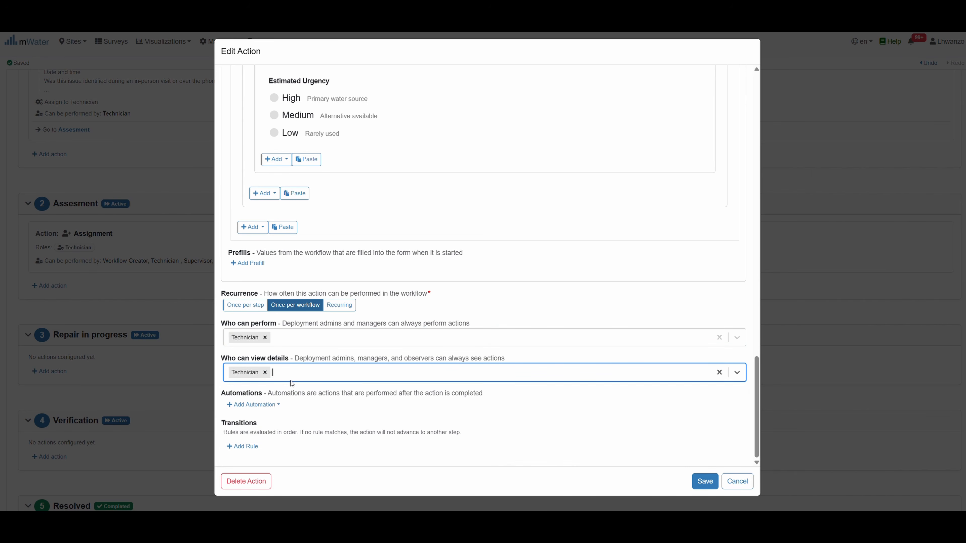
left_click(292, 367)
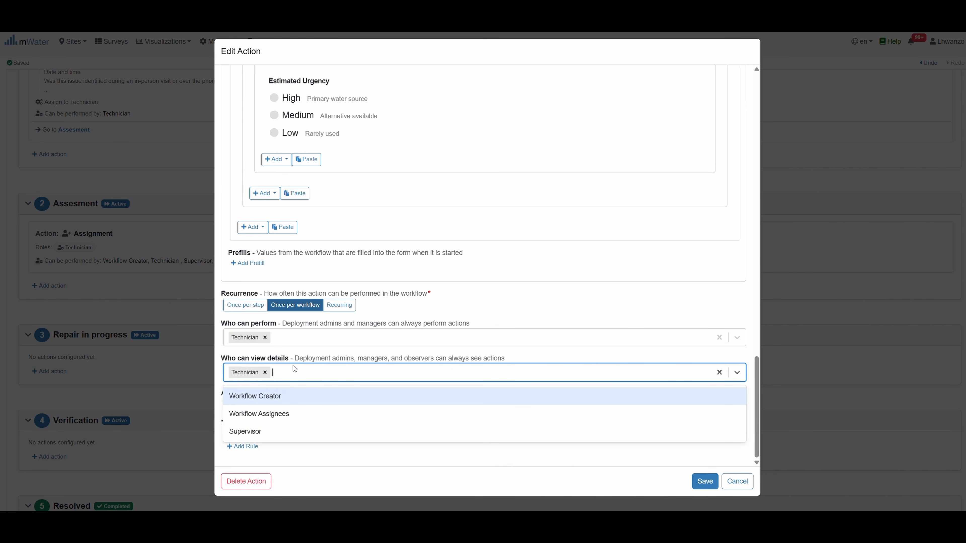
left_click(263, 432)
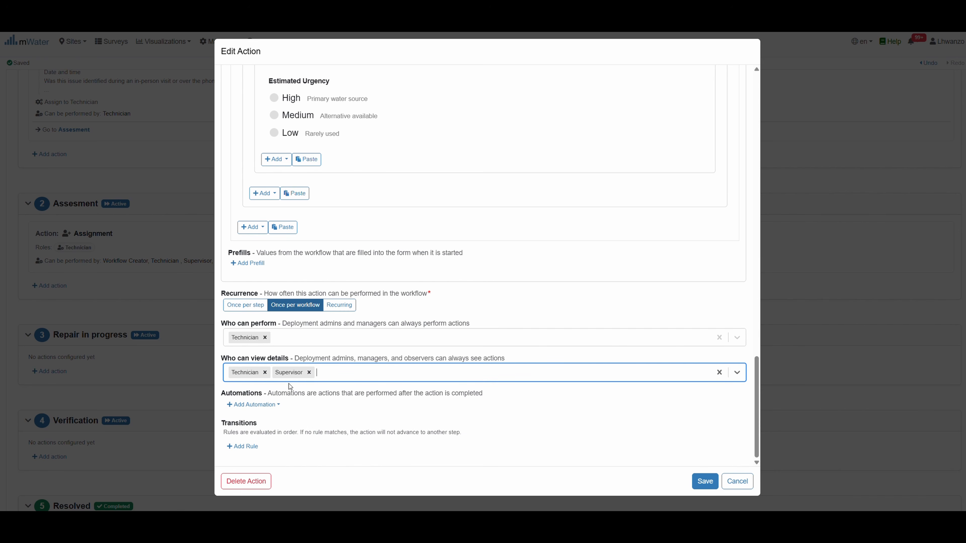
Add an Assign to Roles automation that assigns Deployment Admins
left_click(253, 405)
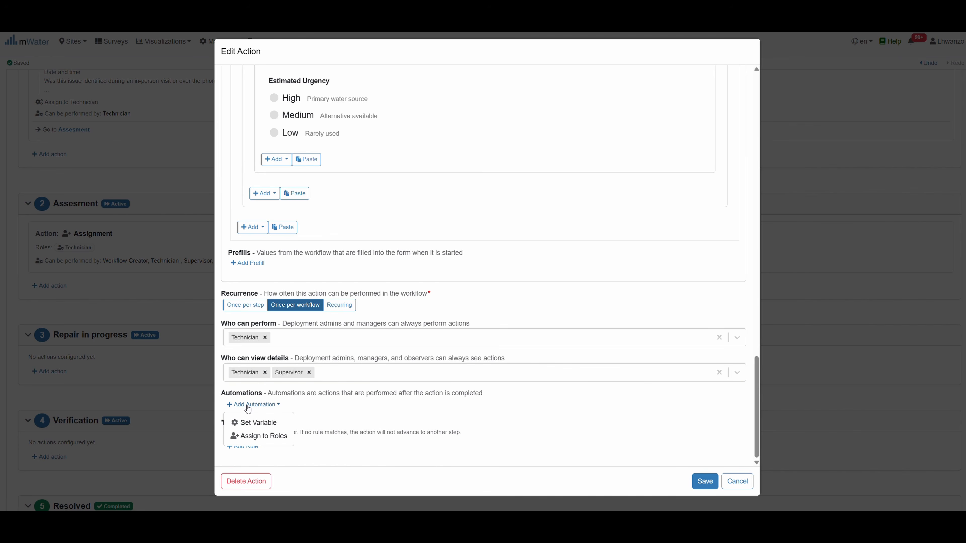
left_click(268, 436)
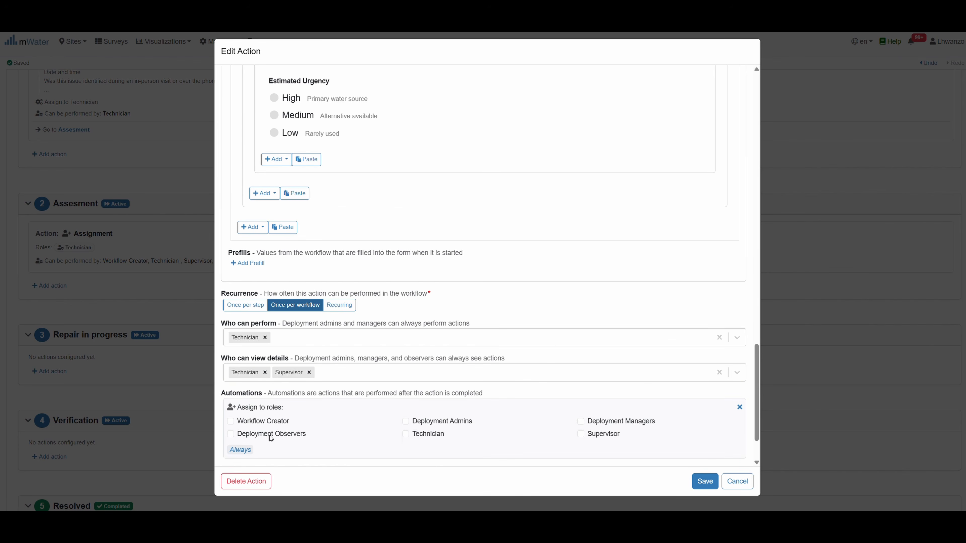
scroll(367, 410, "down", 2)
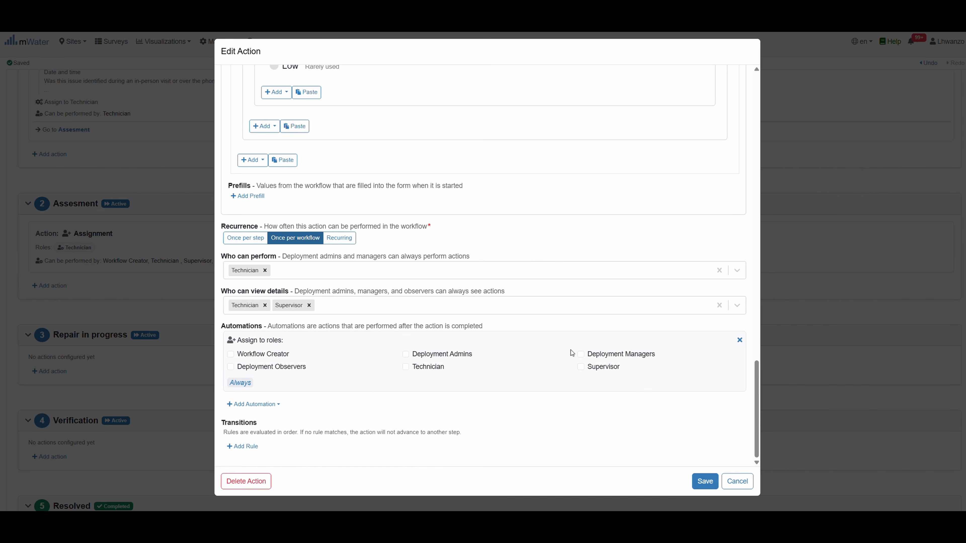
left_click(405, 356)
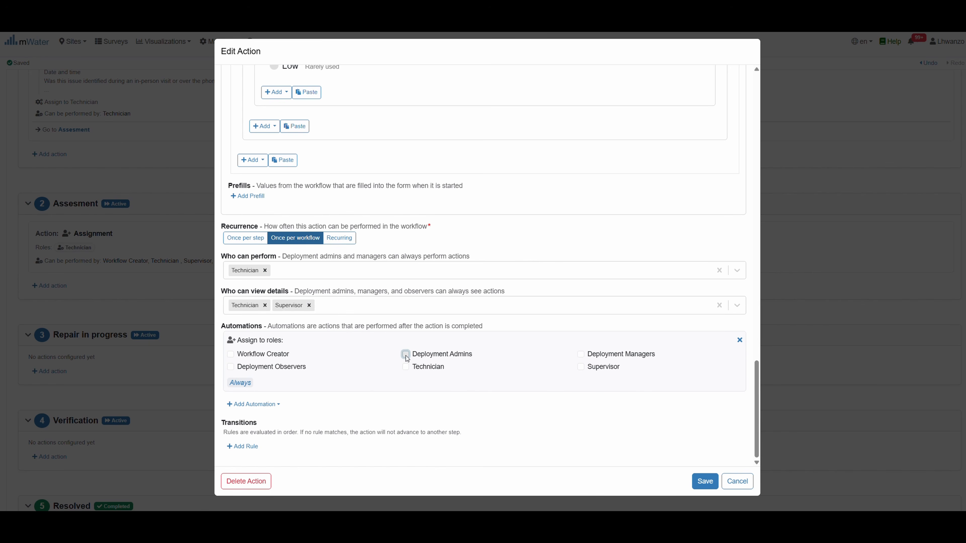
Make the role assignment conditional on Estimated Urgency being High
left_click(237, 384)
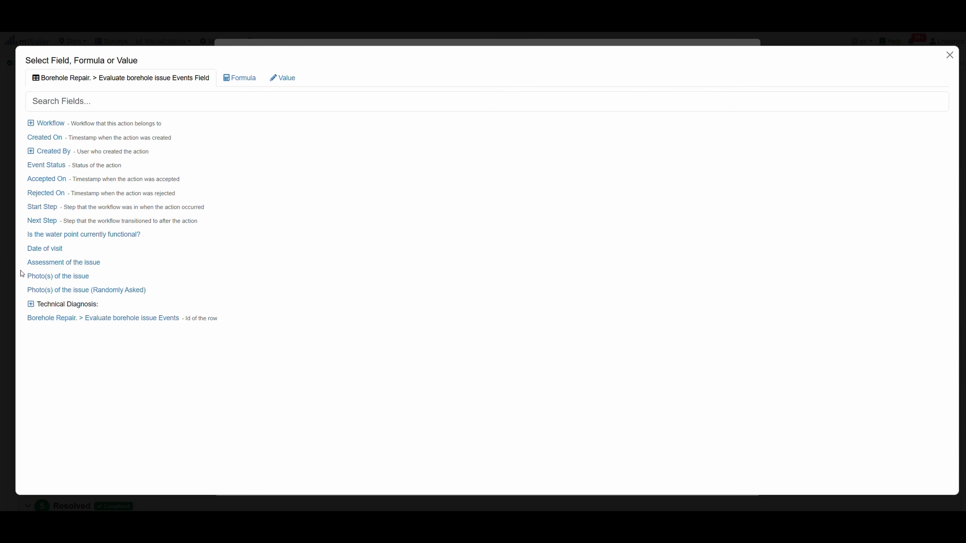
left_click(31, 305)
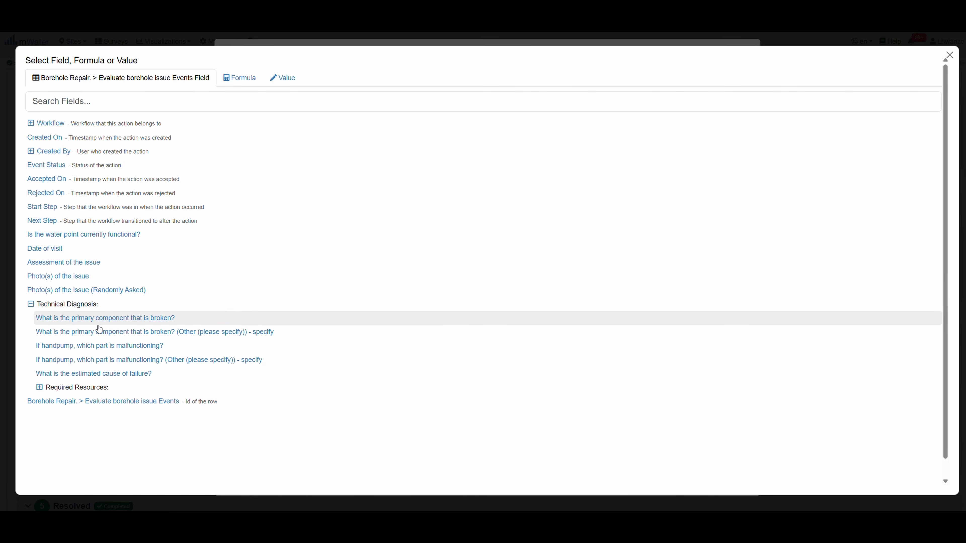
scroll(74, 360, "down", 1)
left_click(43, 370)
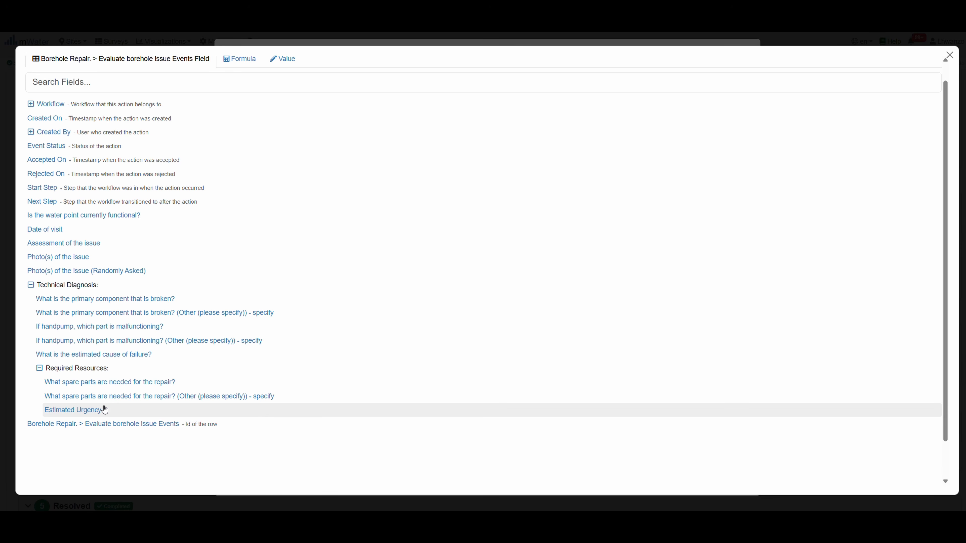
left_click(83, 411)
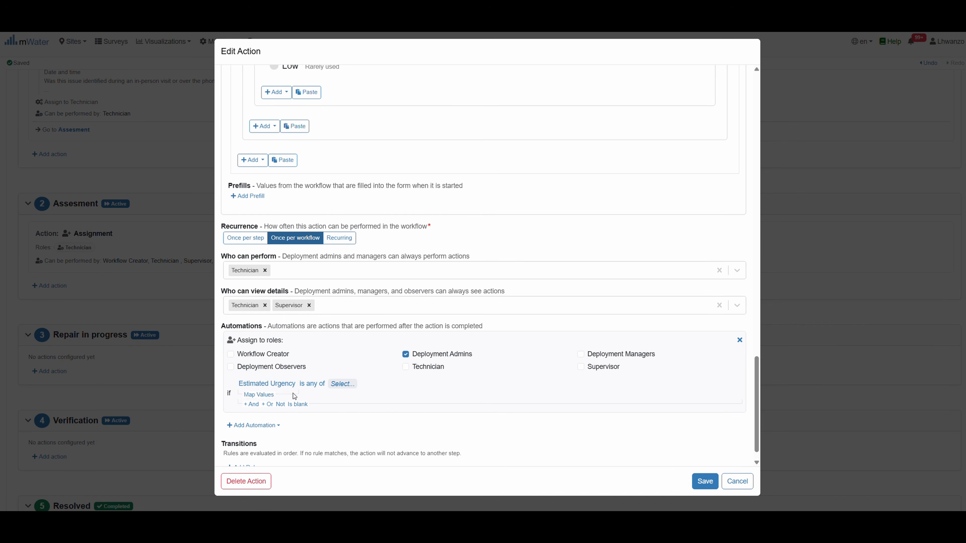
left_click(347, 385)
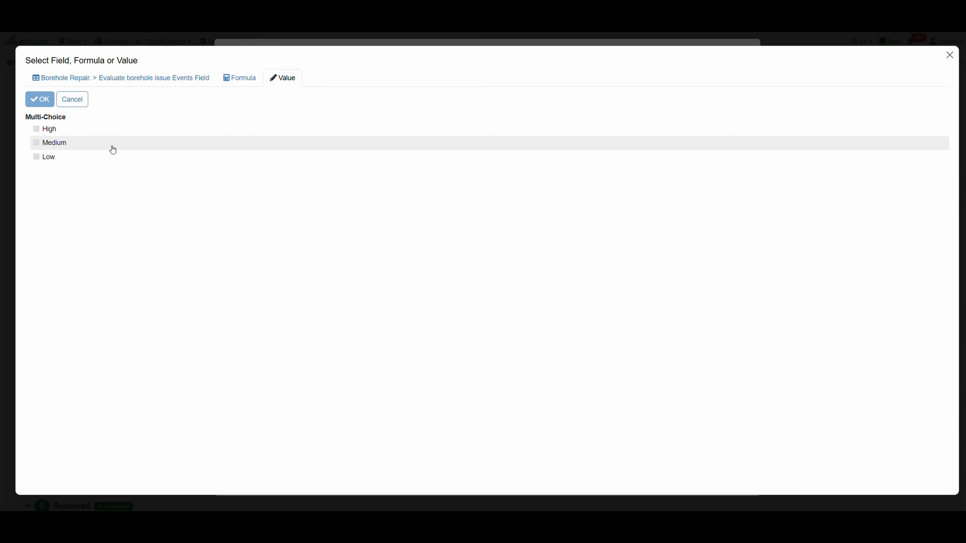
left_click(43, 129)
left_click(40, 99)
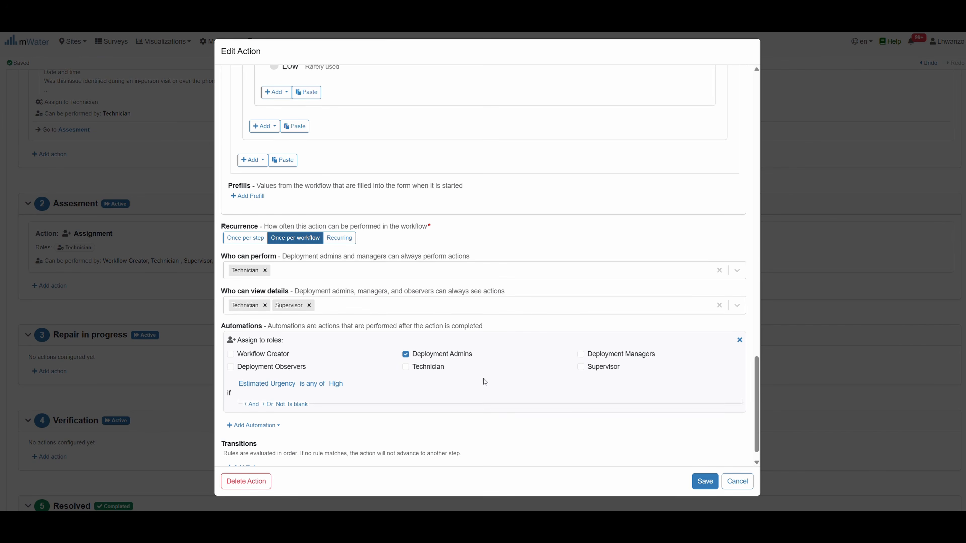
scroll(484, 374, "down", 1)
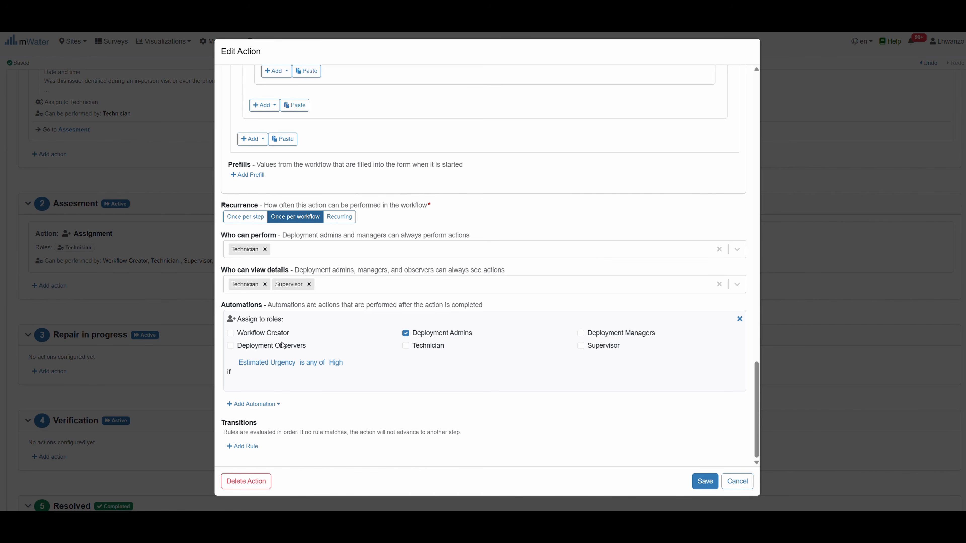
Add a transition to Repair in progress and save the Evaluate borehole issue action
left_click(244, 447)
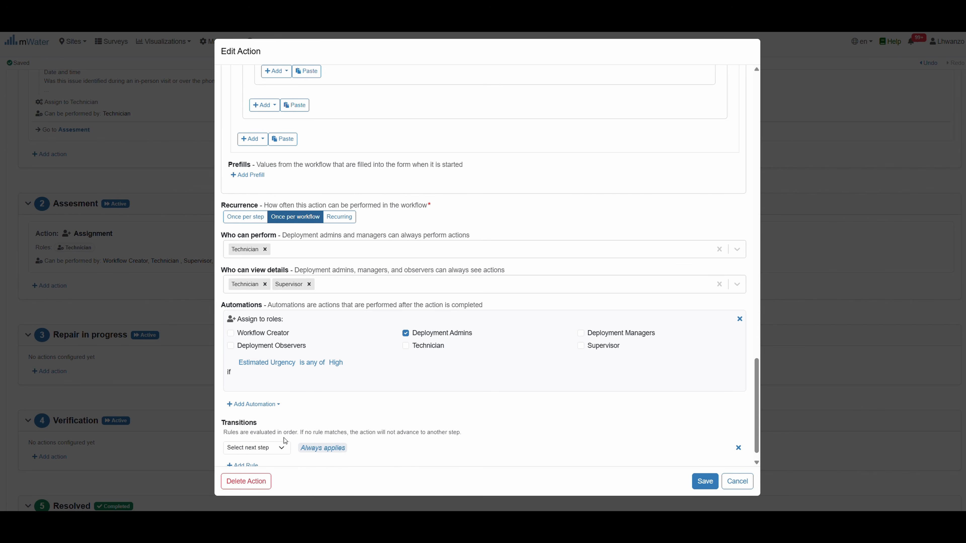
scroll(376, 429, "down", 1)
left_click(282, 429)
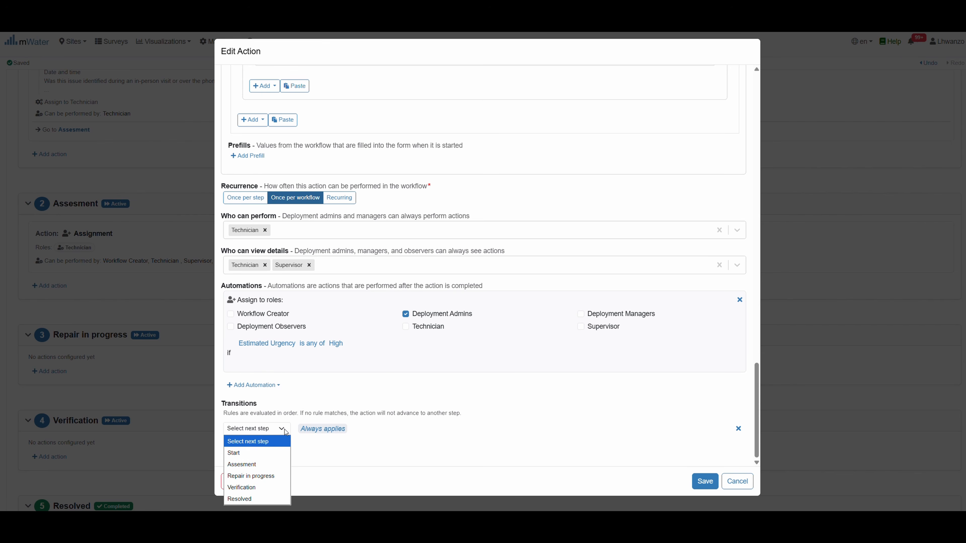
left_click(262, 476)
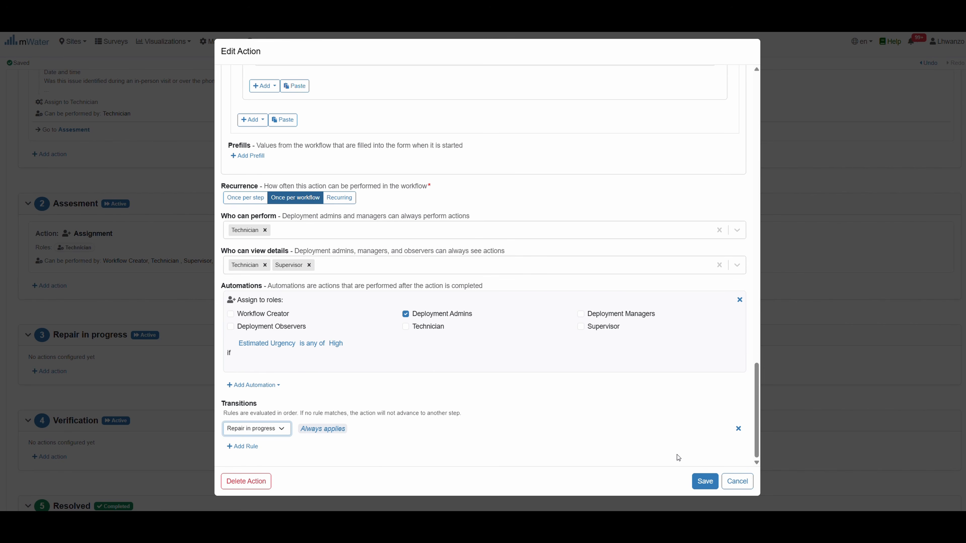
left_click(704, 481)
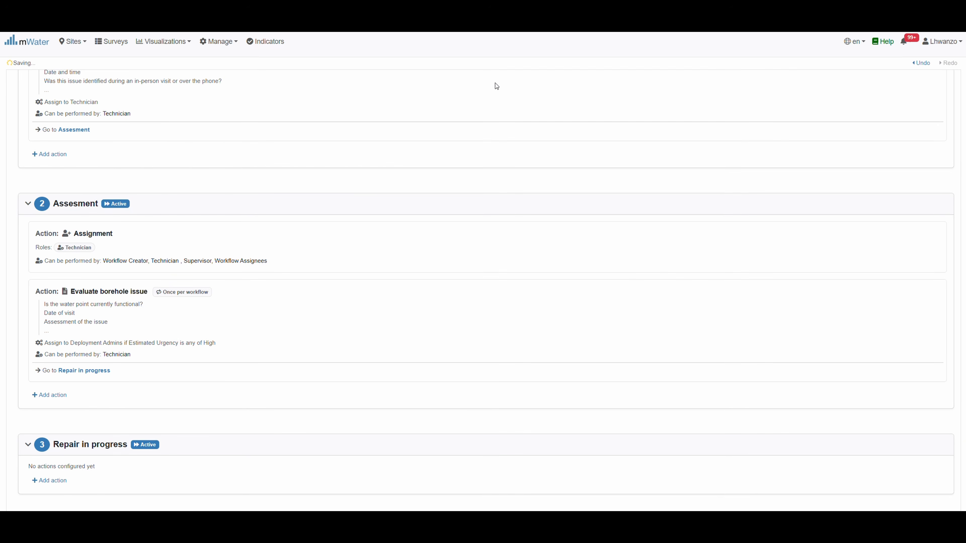
scroll(81, 307, "down", 5)
scroll(82, 307, "up", 4)
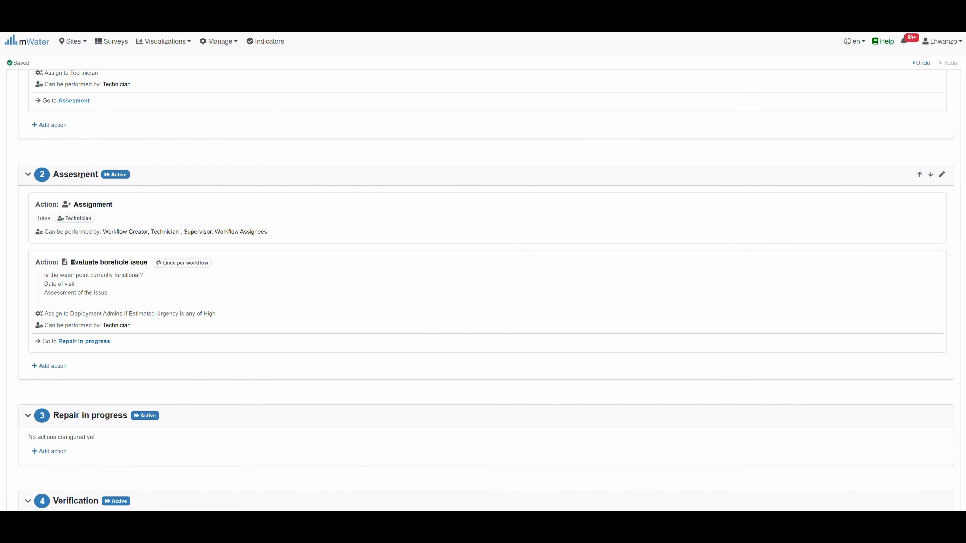
scroll(168, 294, "down", 4)
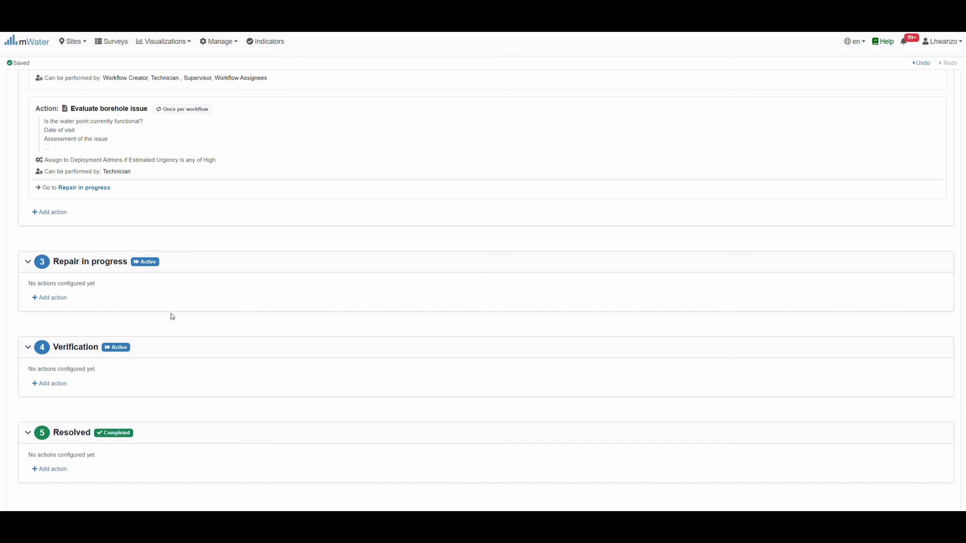
Add a 'Log repair activities' mini-form action to Repair in progress with a Date of Repair question
left_click(53, 298)
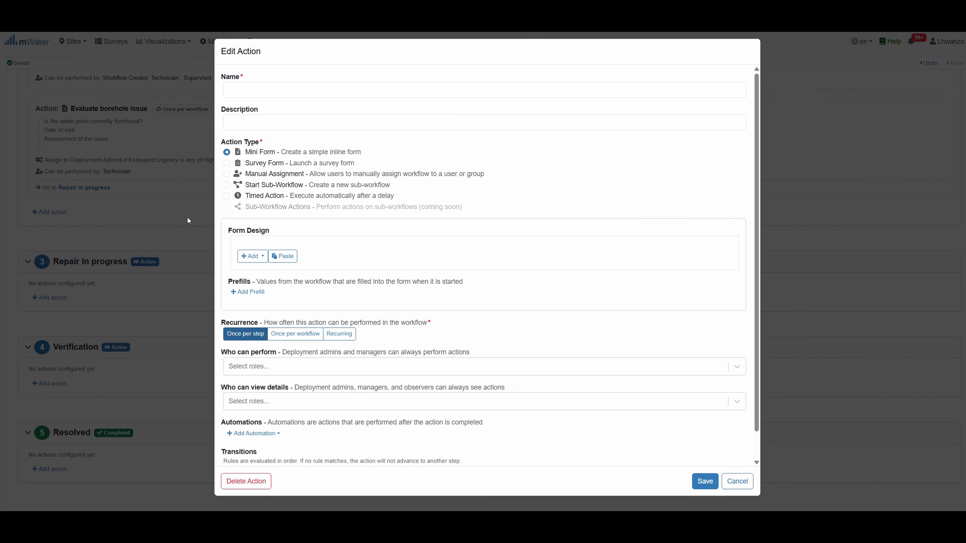
type("Log r")
left_click(252, 90)
type("epair")
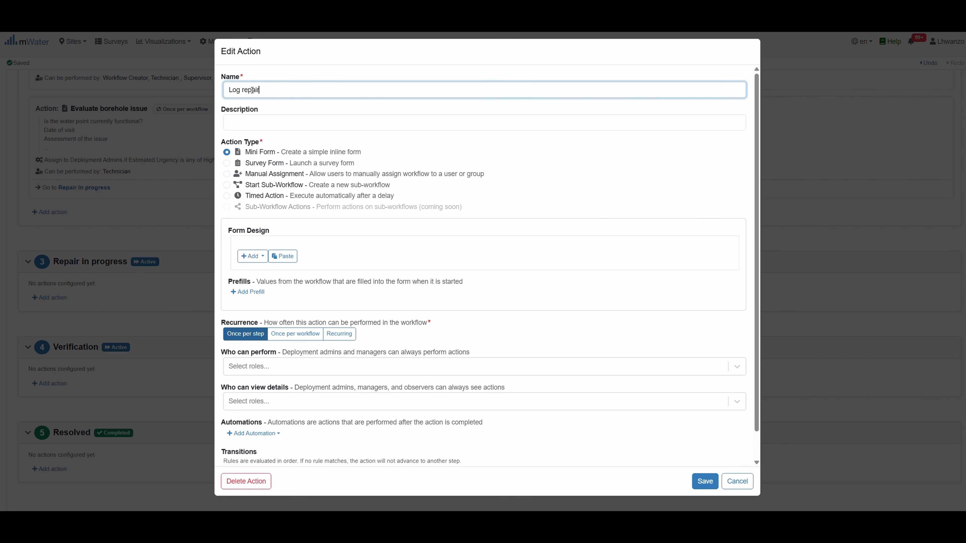
type(" activities .")
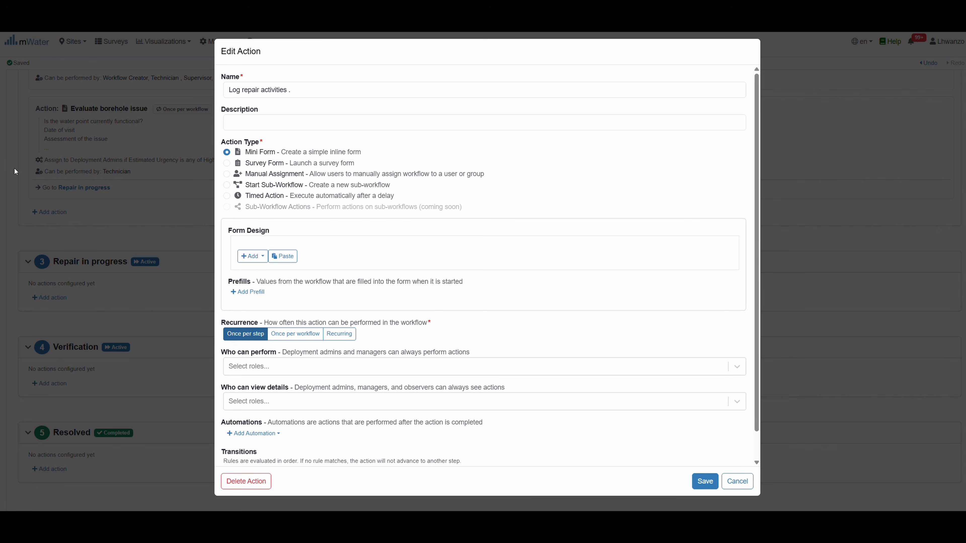
left_click(282, 256)
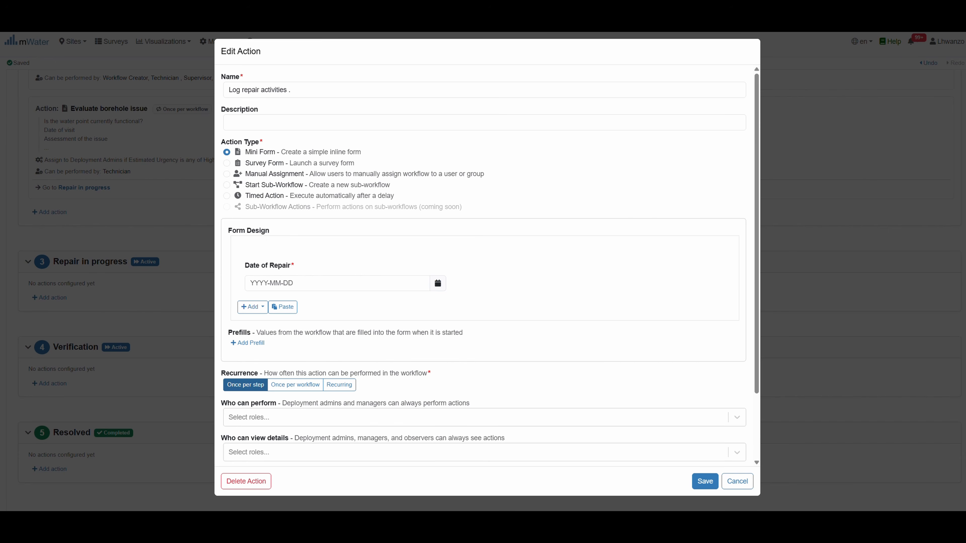
Paste the repair description, repair photos, Repair completed? Yes/No and not-completed reason questions
left_click(287, 307)
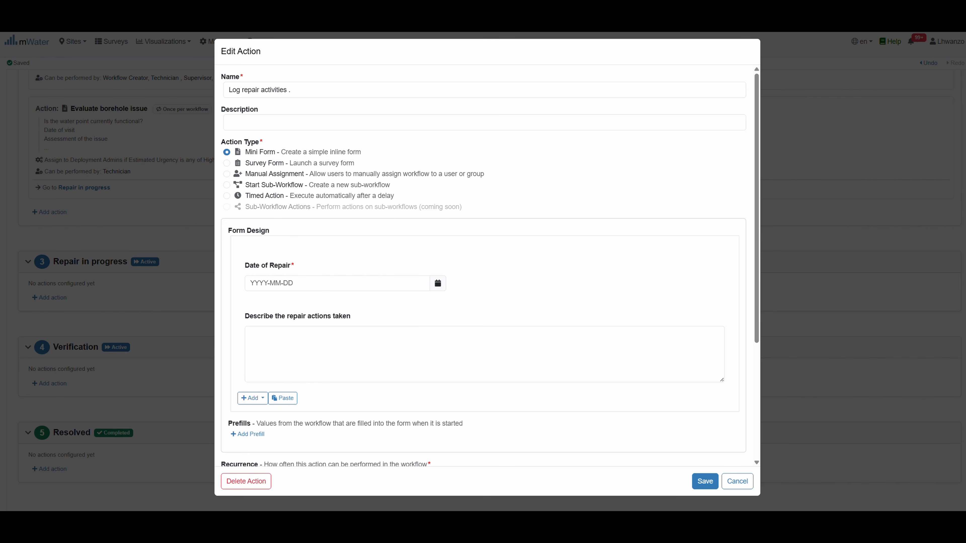
left_click(285, 397)
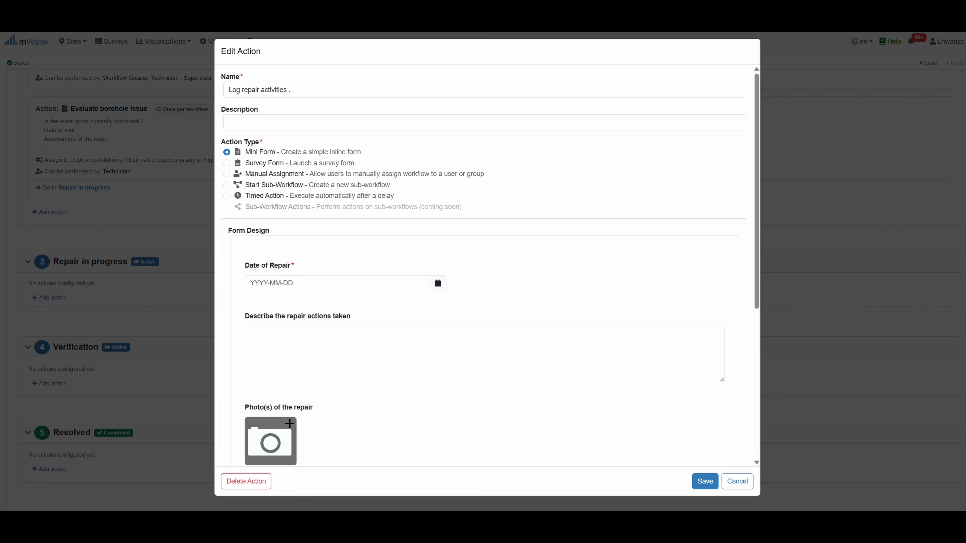
scroll(373, 330, "down", 3)
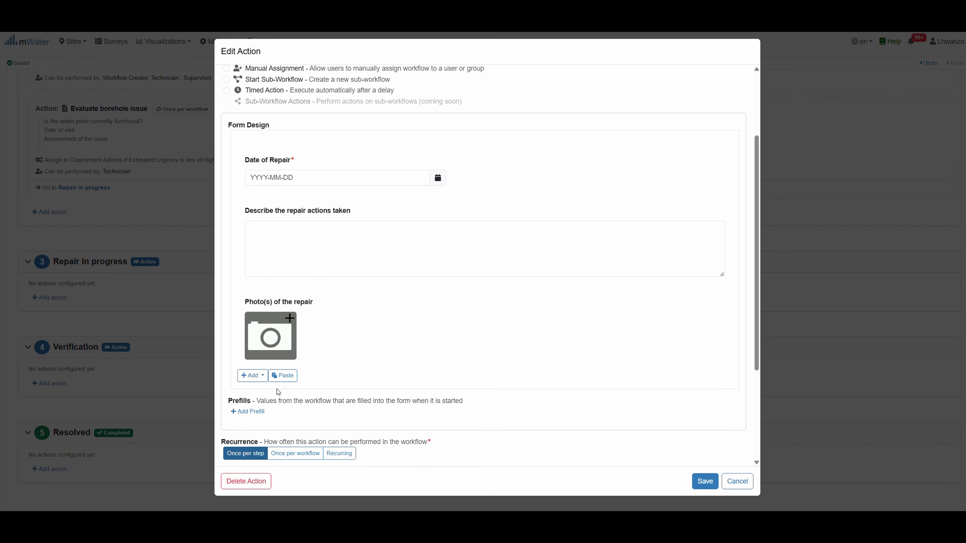
left_click(288, 376)
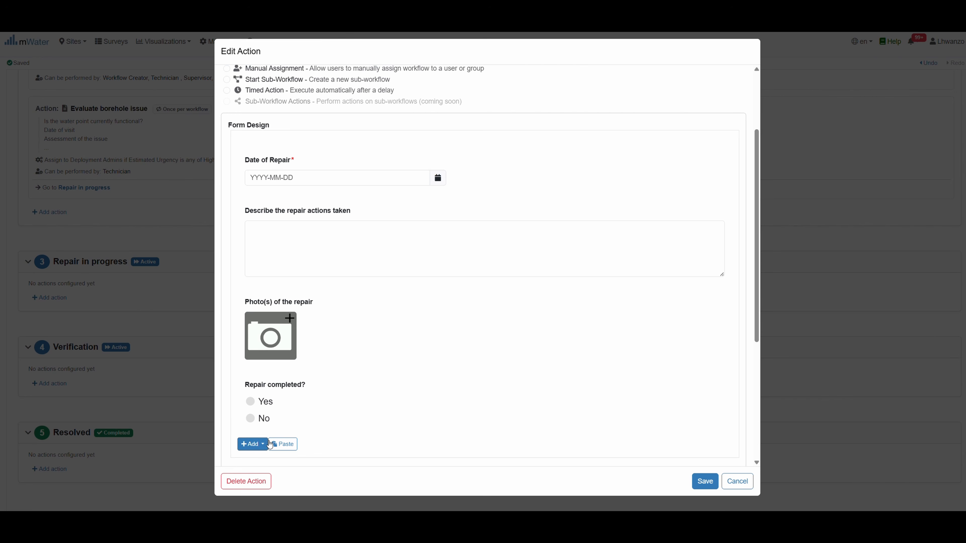
left_click(281, 444)
scroll(420, 364, "down", 4)
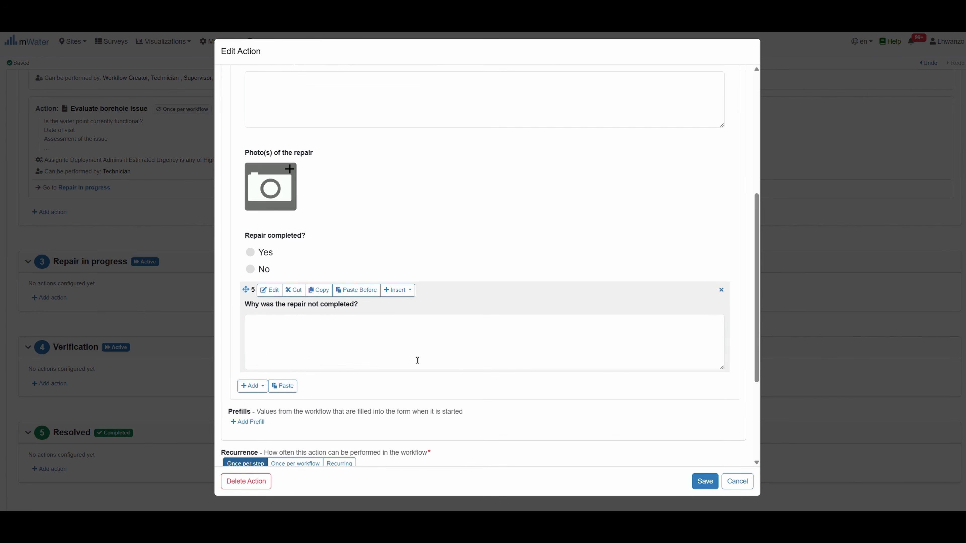
Show 'Why was the repair not completed?' only when Repair completed? is No
left_click(269, 290)
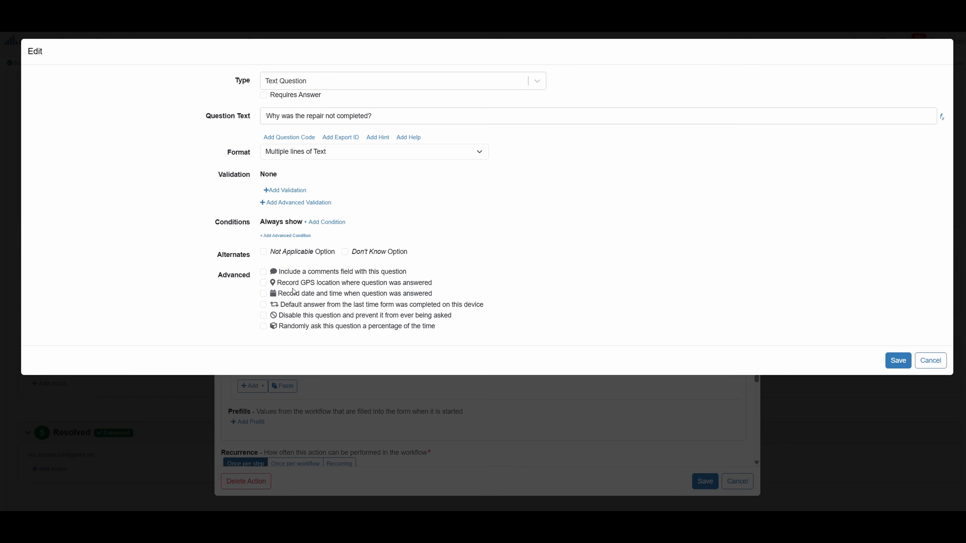
left_click(332, 222)
left_click(332, 242)
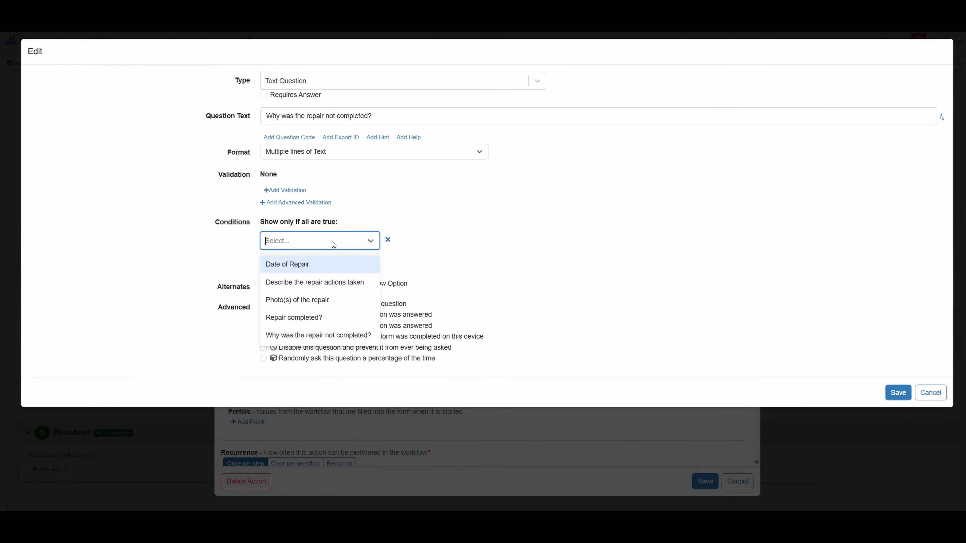
left_click(308, 323)
left_click(414, 240)
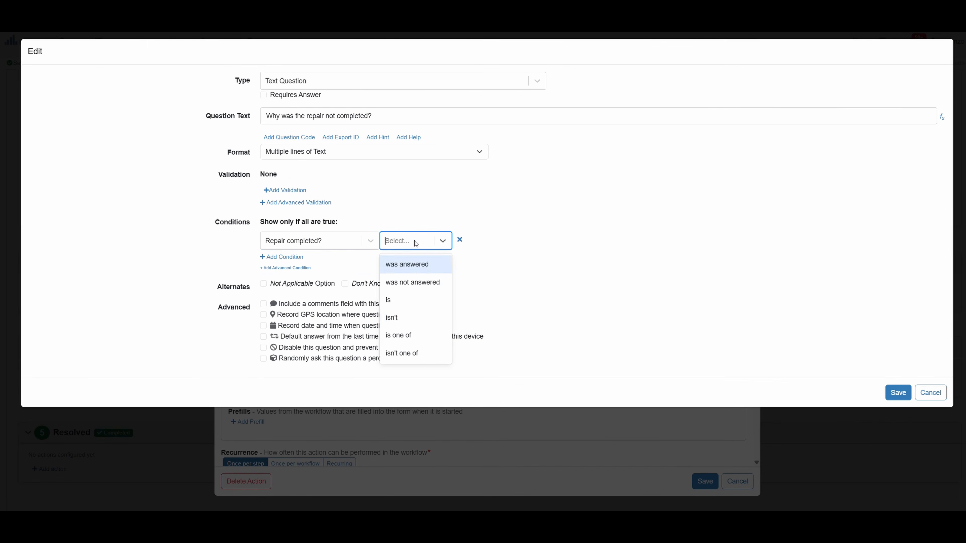
left_click(398, 301)
left_click(482, 243)
left_click(468, 282)
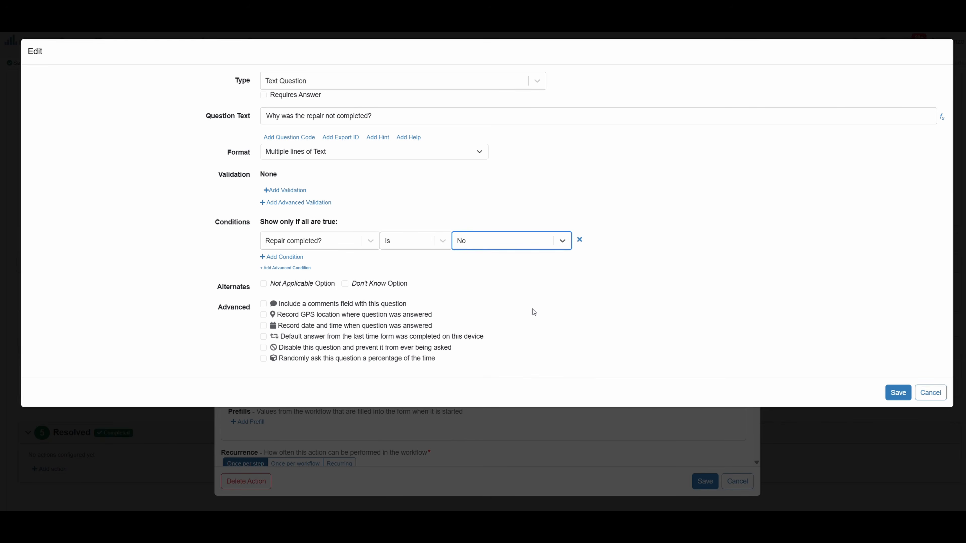
left_click(896, 392)
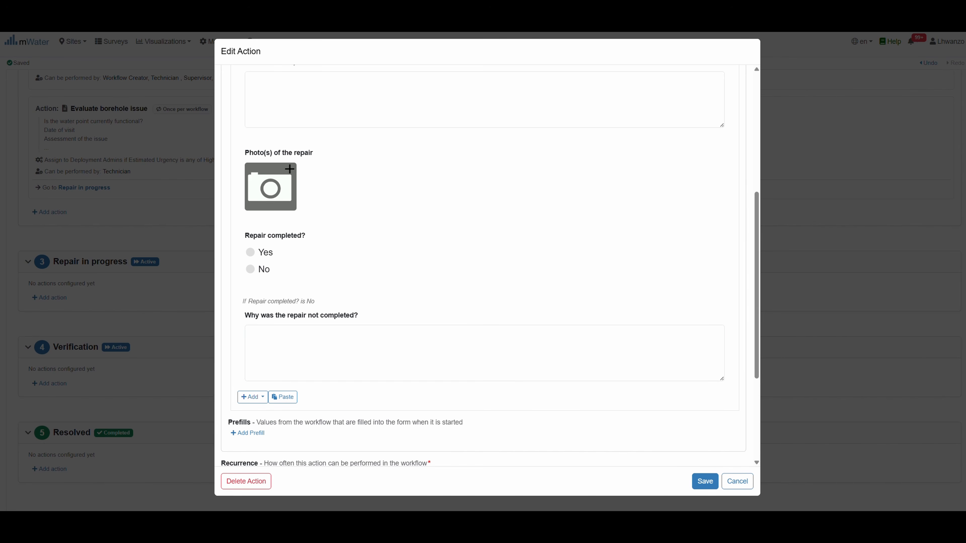
Let Technician perform the Log repair activities action
scroll(390, 369, "down", 4)
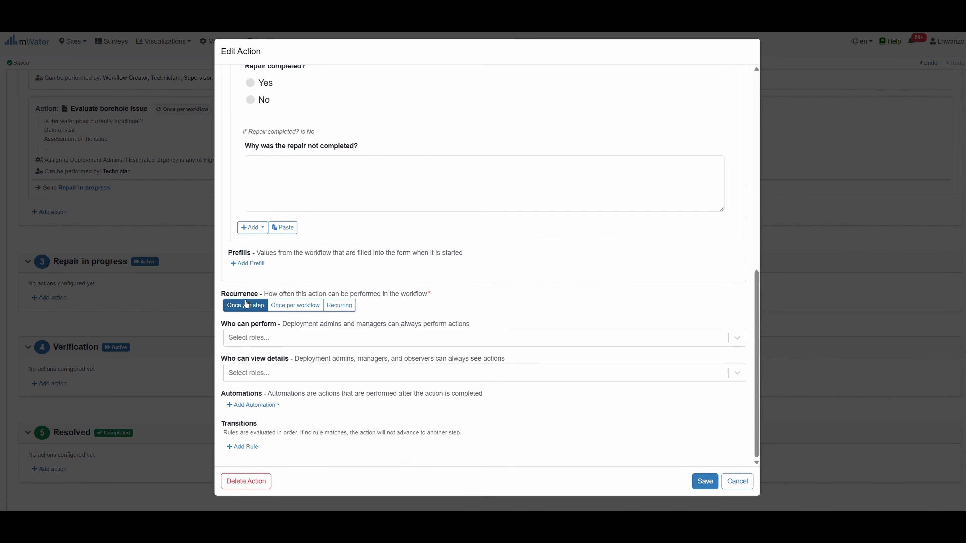
left_click(246, 338)
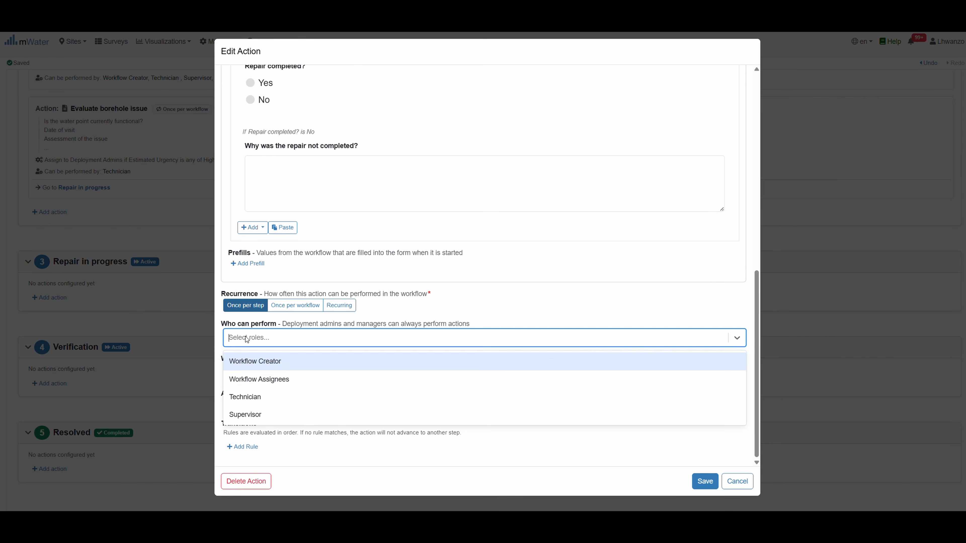
left_click(277, 397)
Let Technician, Supervisor, Workflow Creator and Workflow Assignees view the action's details
left_click(286, 377)
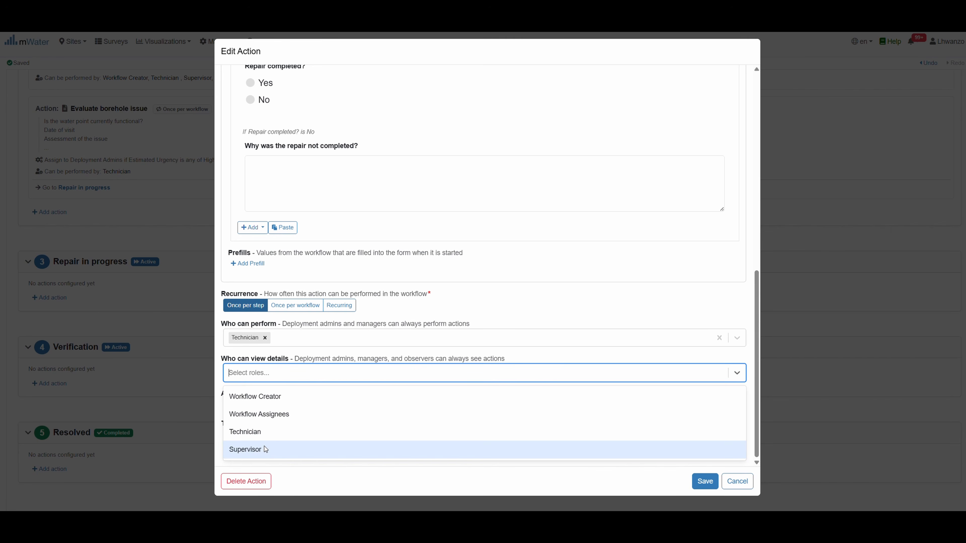
left_click(264, 437)
left_click(295, 373)
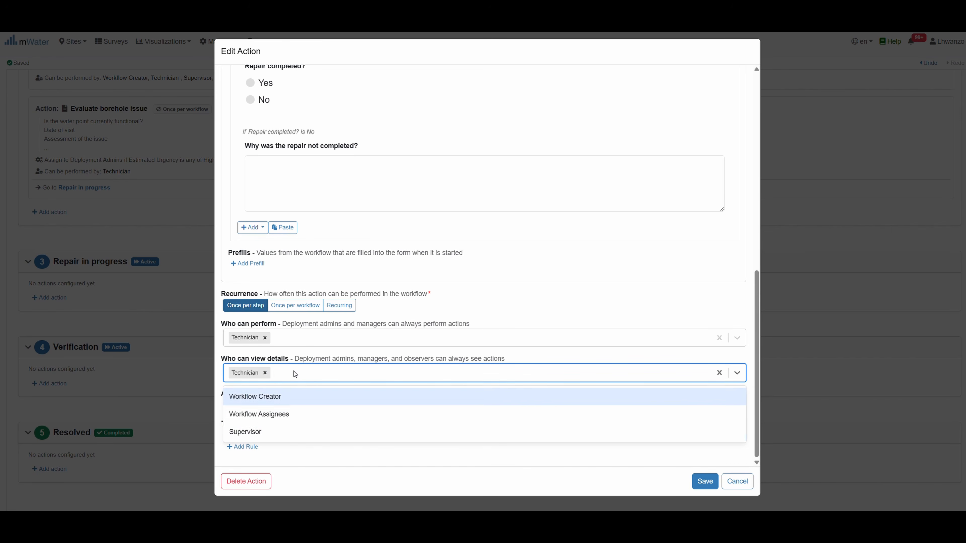
left_click(271, 428)
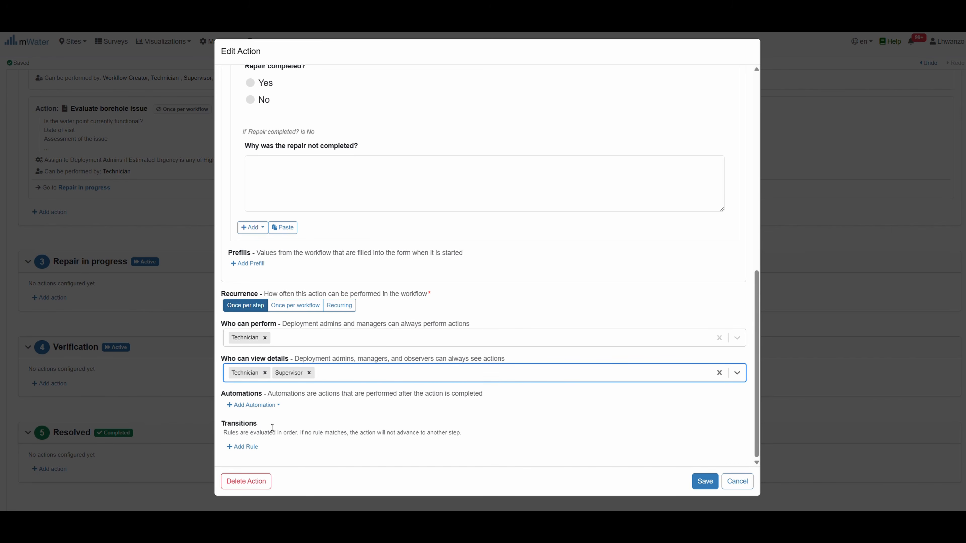
left_click(327, 378)
left_click(298, 399)
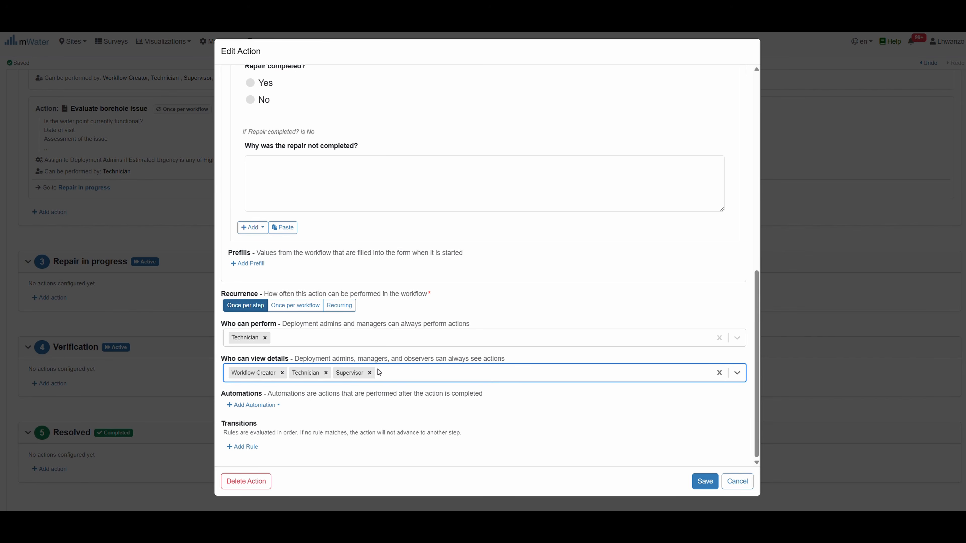
left_click(390, 369)
left_click(282, 401)
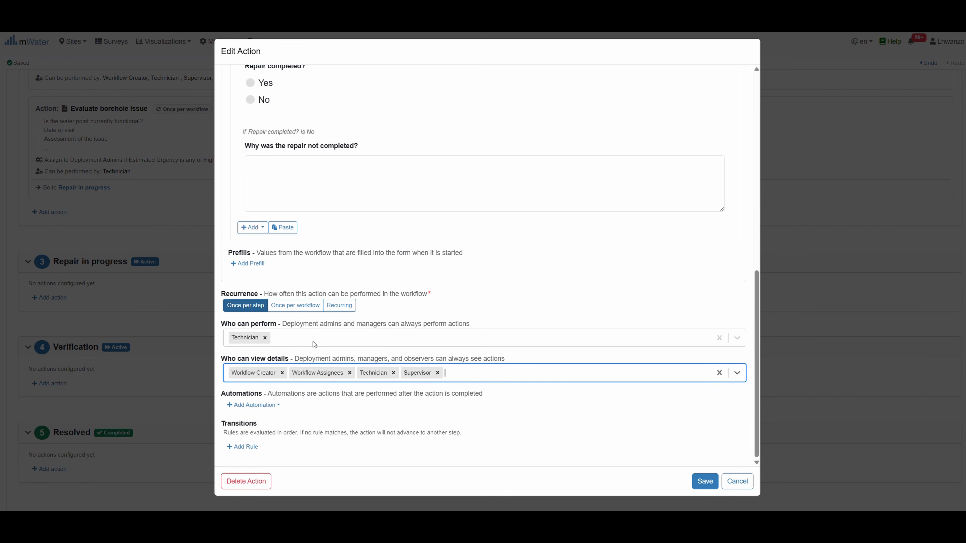
Add Supervisor as a role that can also perform the action
left_click(283, 337)
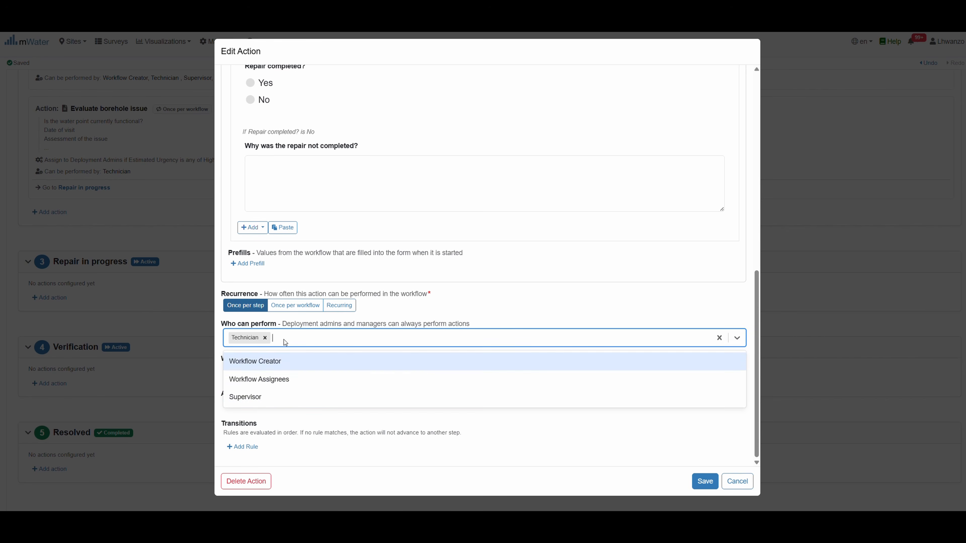
left_click(262, 398)
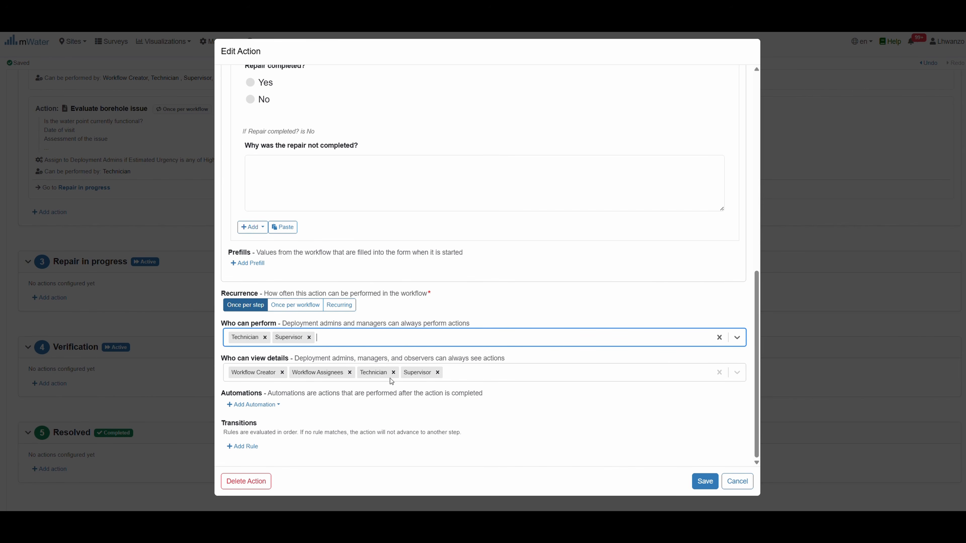
scroll(337, 252, "up", 1)
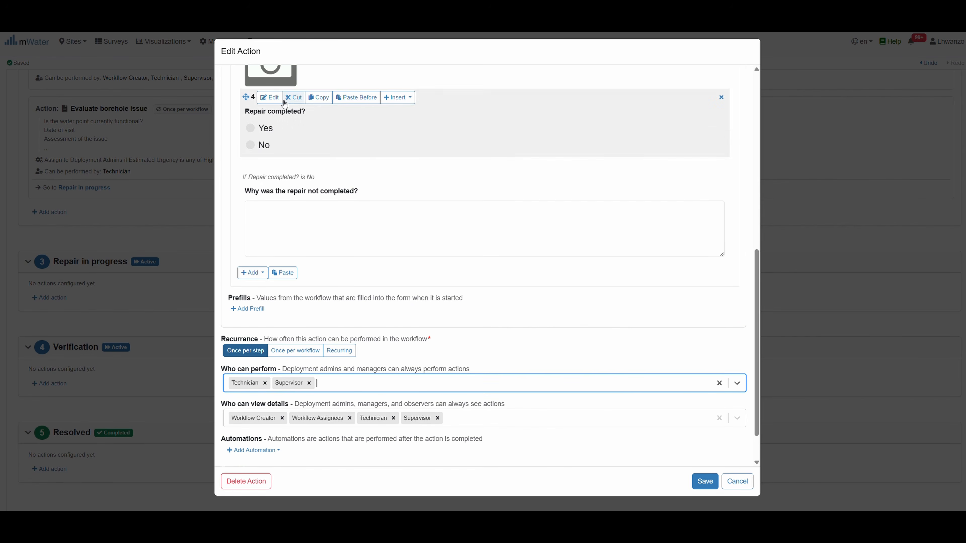
scroll(379, 365, "down", 1)
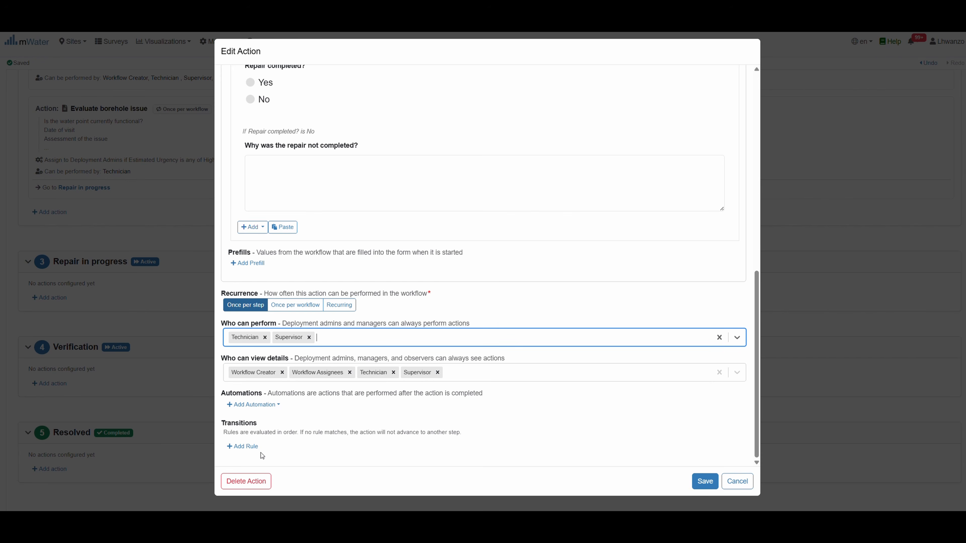
Add a transition to Verification when Repair completed? is Yes
left_click(241, 447)
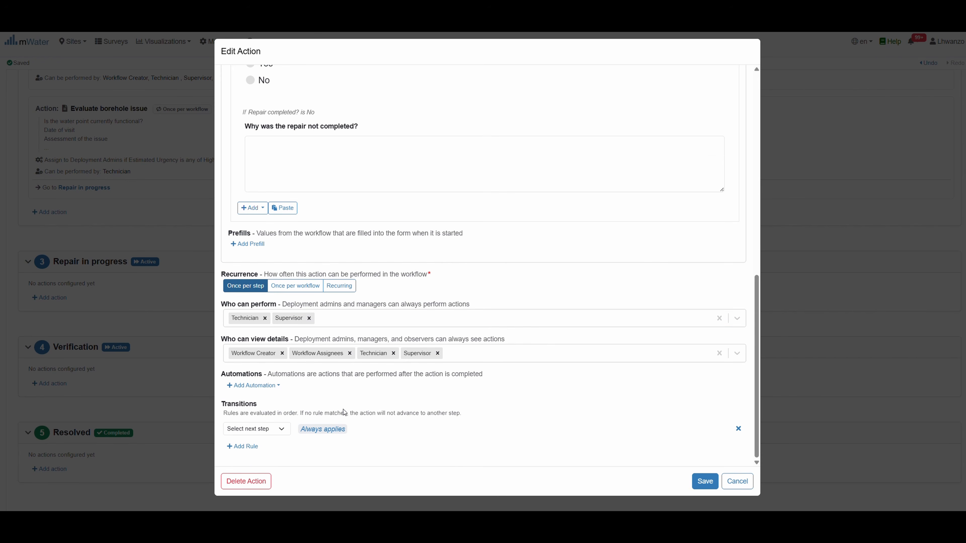
scroll(250, 426, "down", 1)
left_click(276, 429)
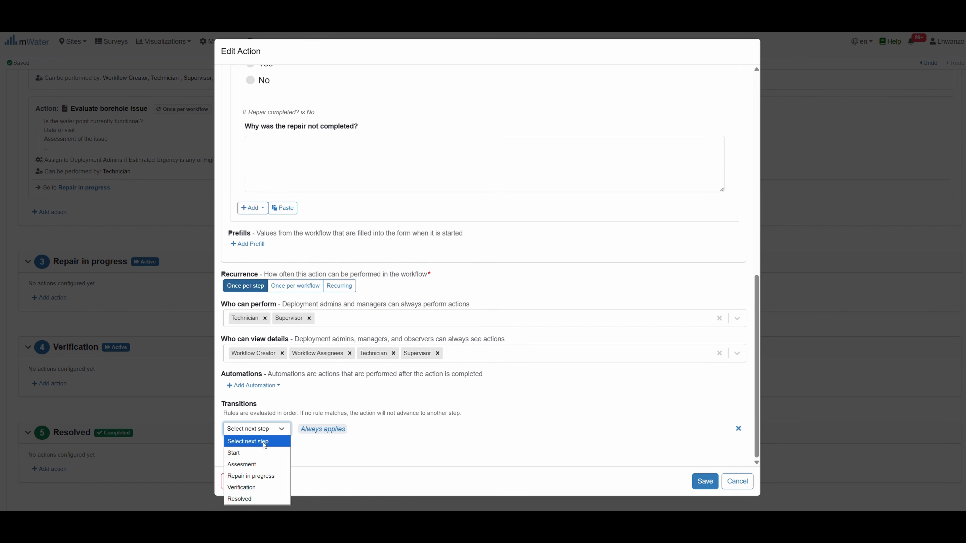
left_click(247, 487)
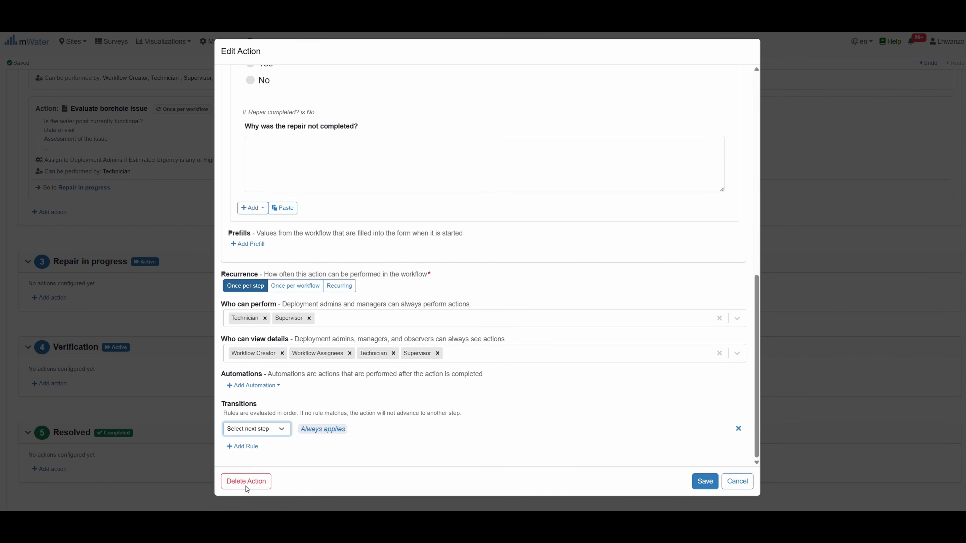
left_click(315, 430)
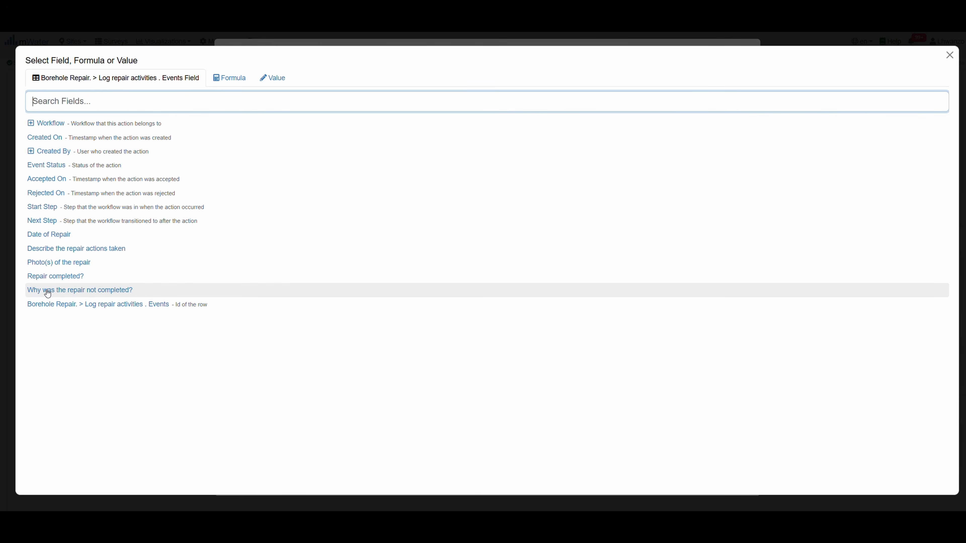
left_click(45, 278)
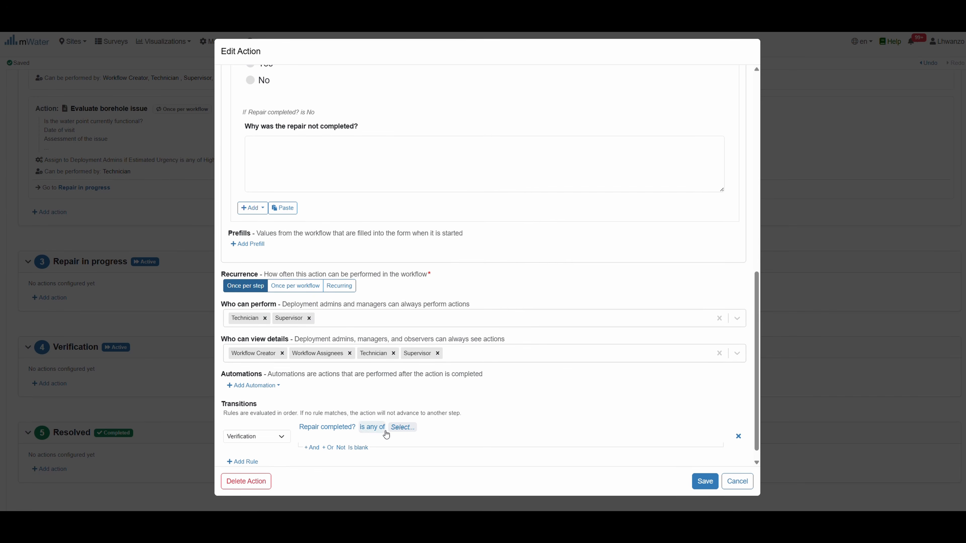
left_click(396, 426)
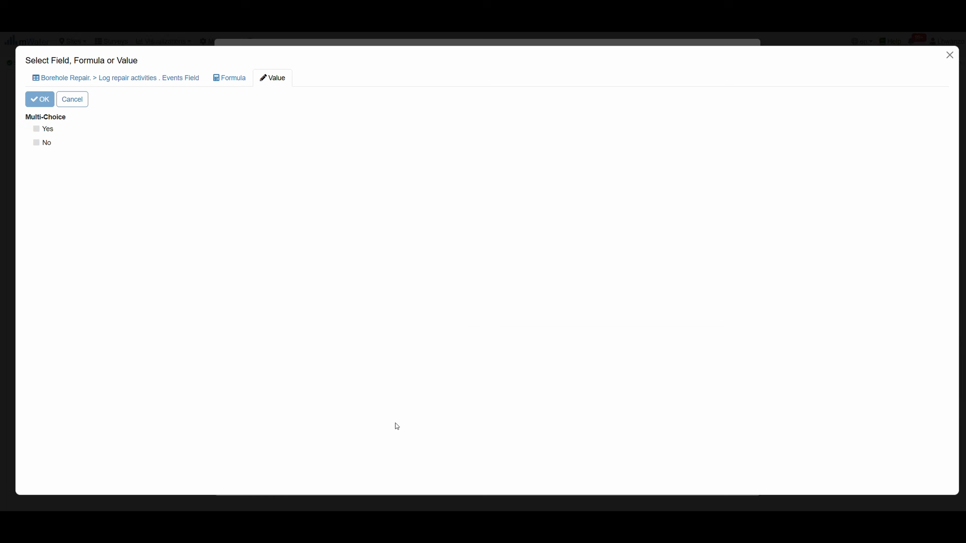
left_click(37, 135)
left_click(40, 100)
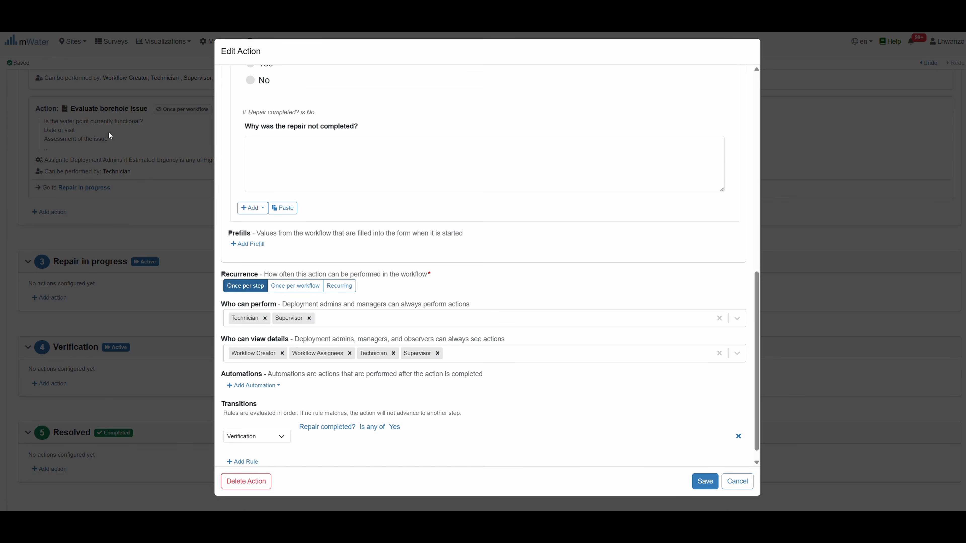
scroll(308, 440, "down", 1)
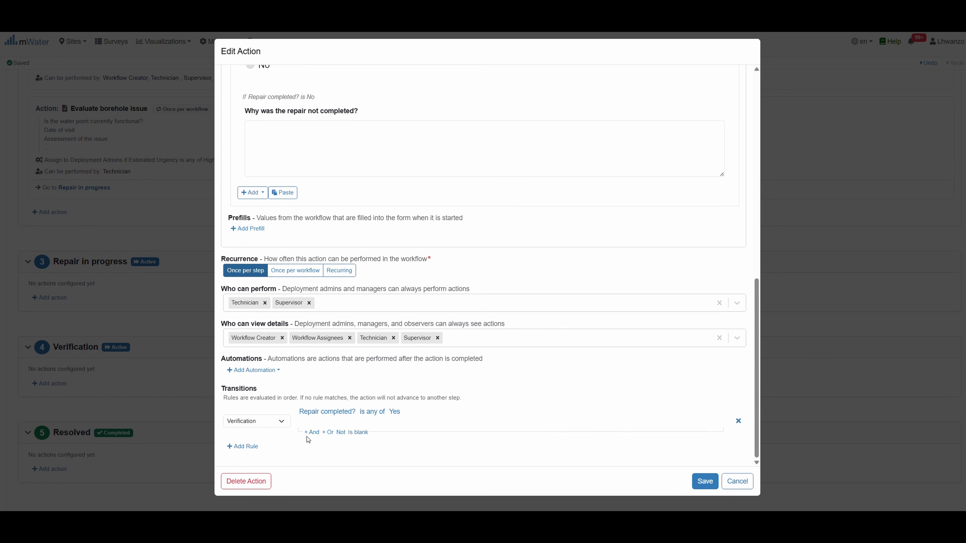
Add a rule returning to Repair in progress when Repair completed? is No, then save
left_click(252, 448)
scroll(288, 443, "down", 1)
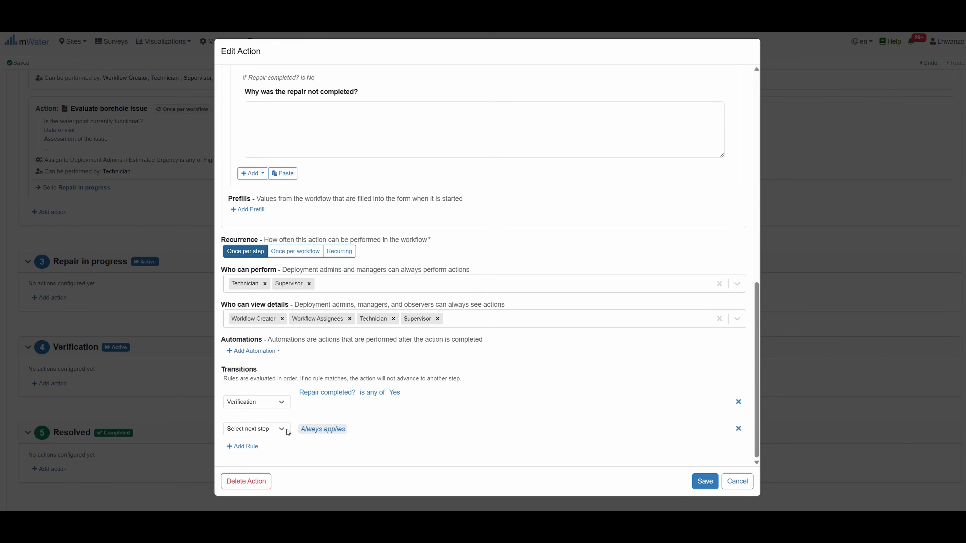
left_click(313, 432)
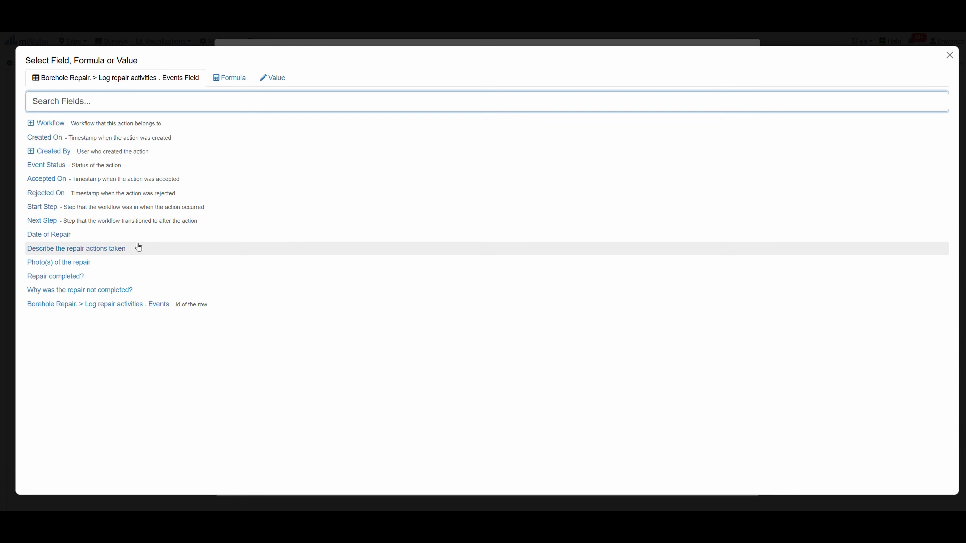
left_click(50, 277)
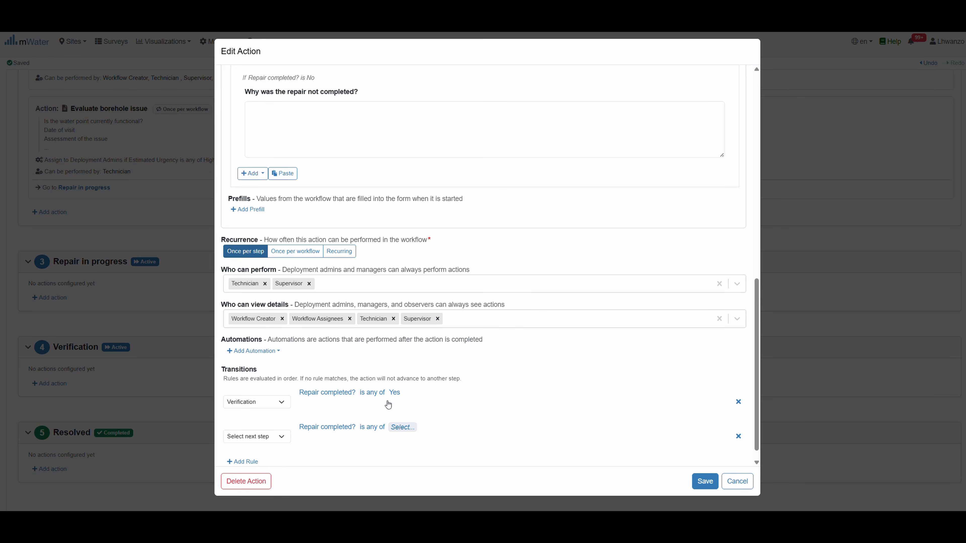
left_click(402, 426)
left_click(36, 142)
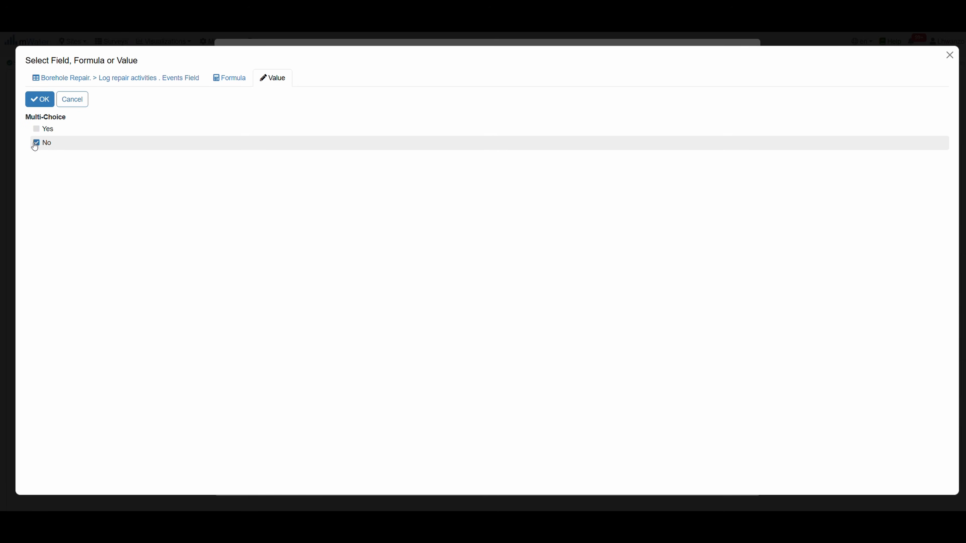
left_click(36, 101)
left_click(252, 436)
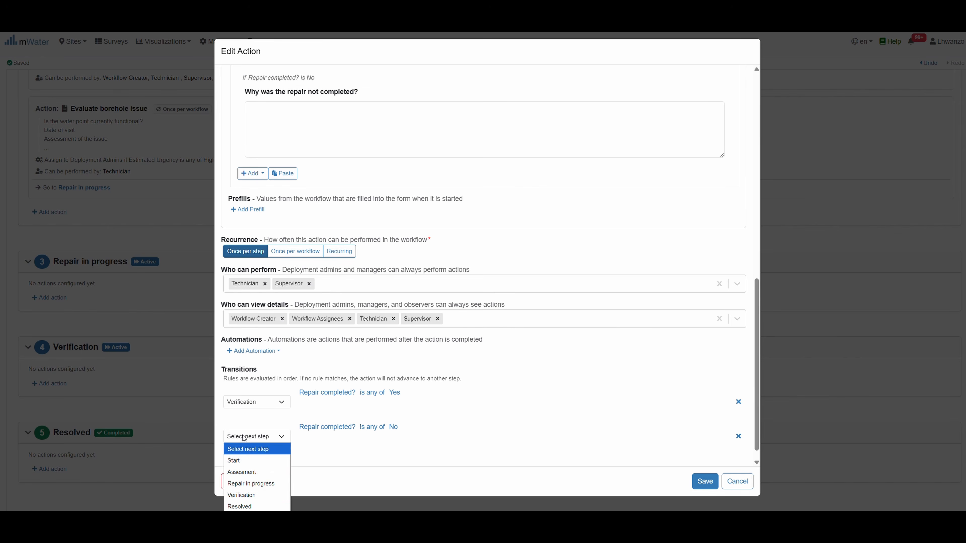
left_click(264, 483)
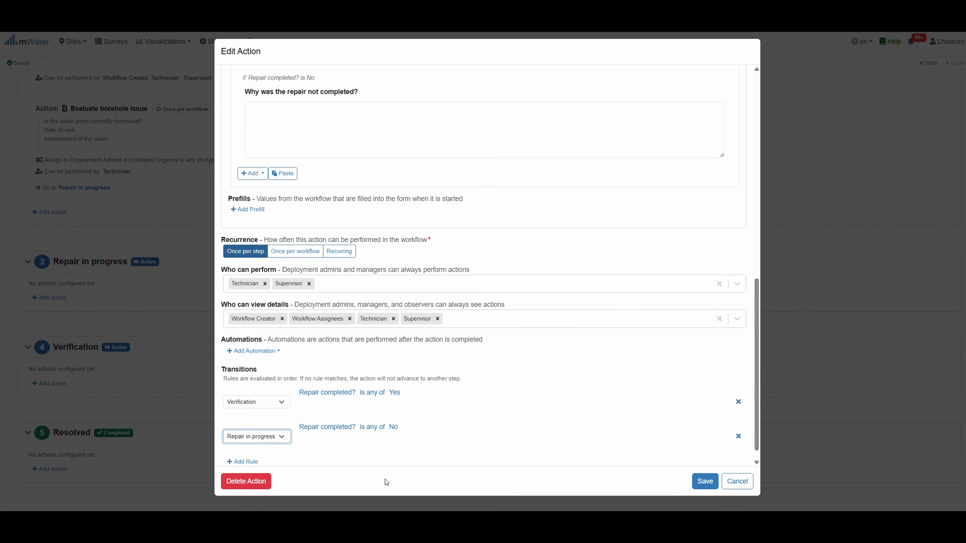
left_click(705, 481)
scroll(203, 304, "down", 2)
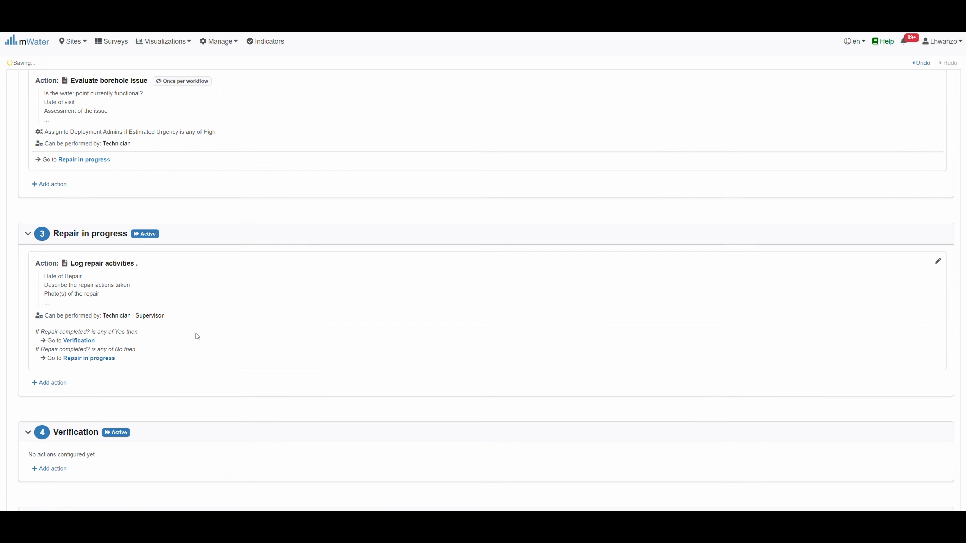
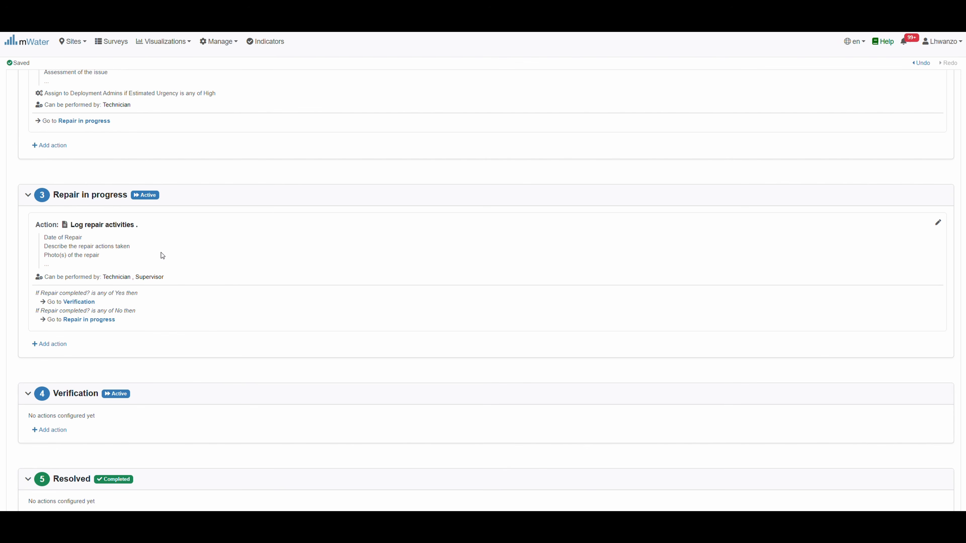
Start a new action for Repair in progress, then discard it without saving
left_click(55, 346)
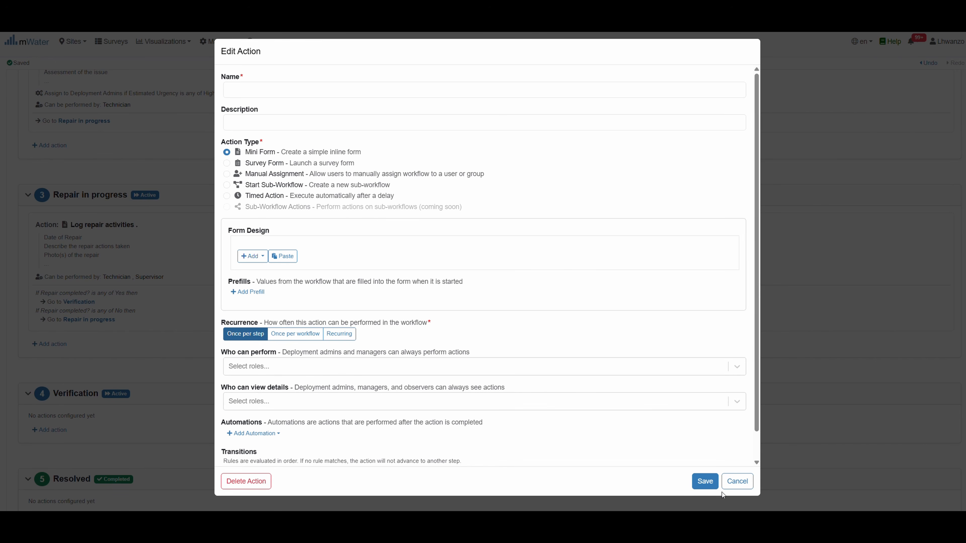
left_click(736, 481)
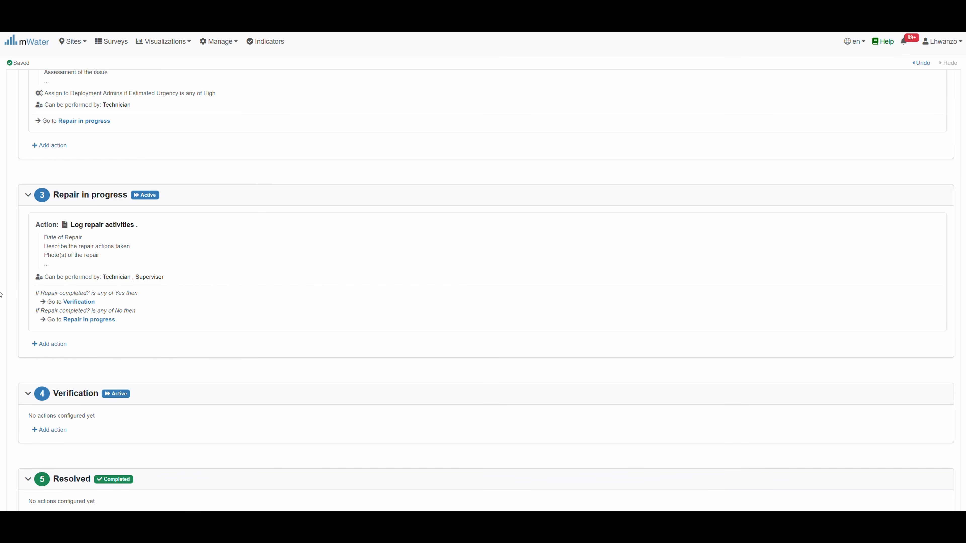
scroll(166, 311, "down", 2)
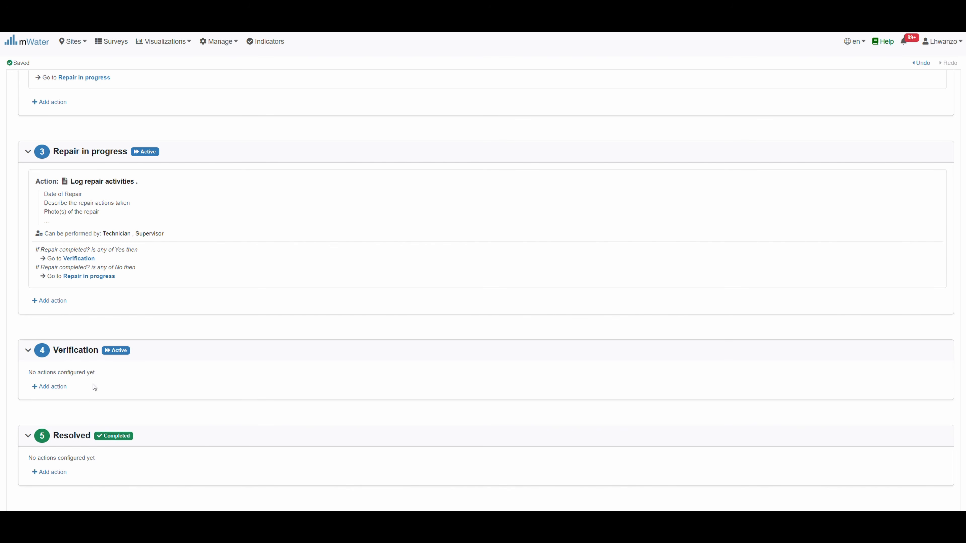
scroll(93, 384, "down", 1)
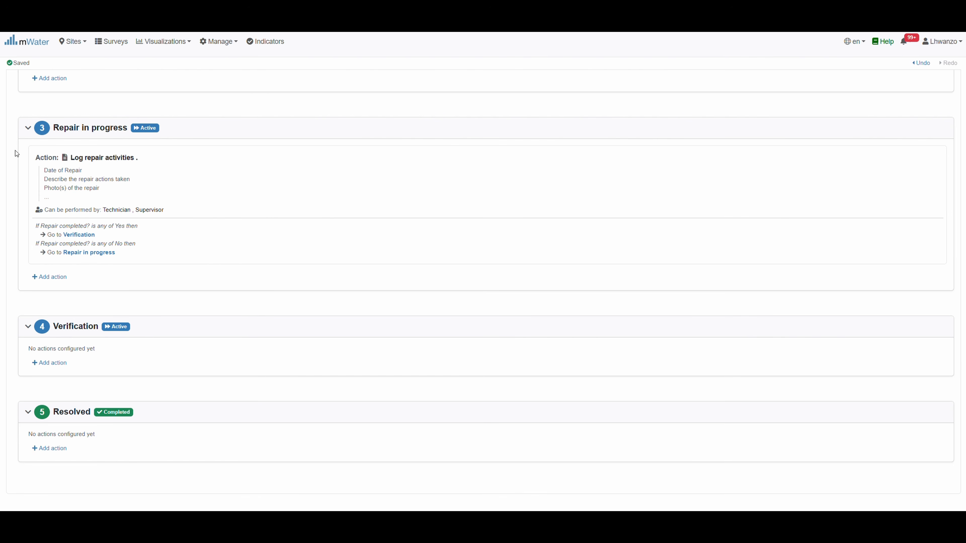
Add a Verification action named 'Verify Repair'
left_click(54, 363)
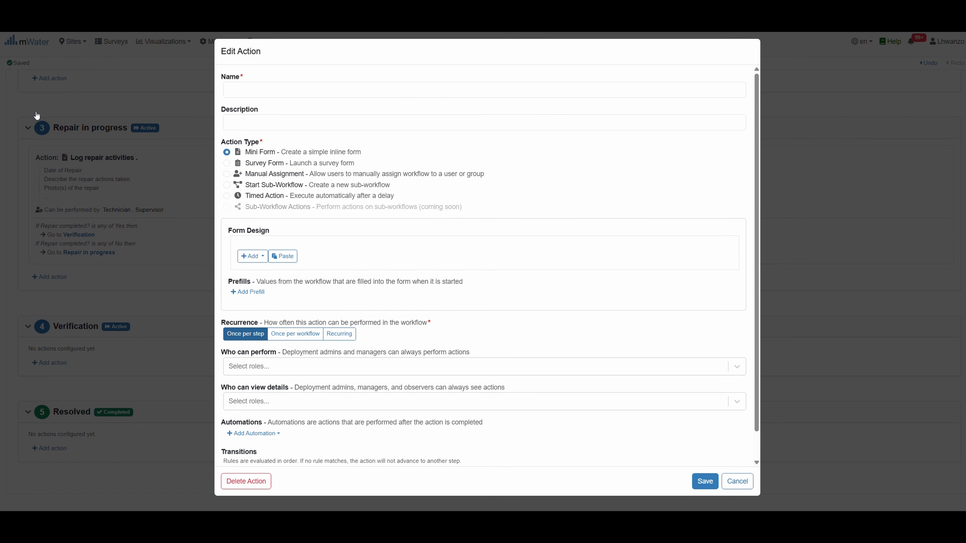
left_click(261, 88)
type("Verify Repair")
left_click(494, 110)
Paste the goal note, Verified or rejected, Date of Verification and Verification Checklist into the form
left_click(282, 256)
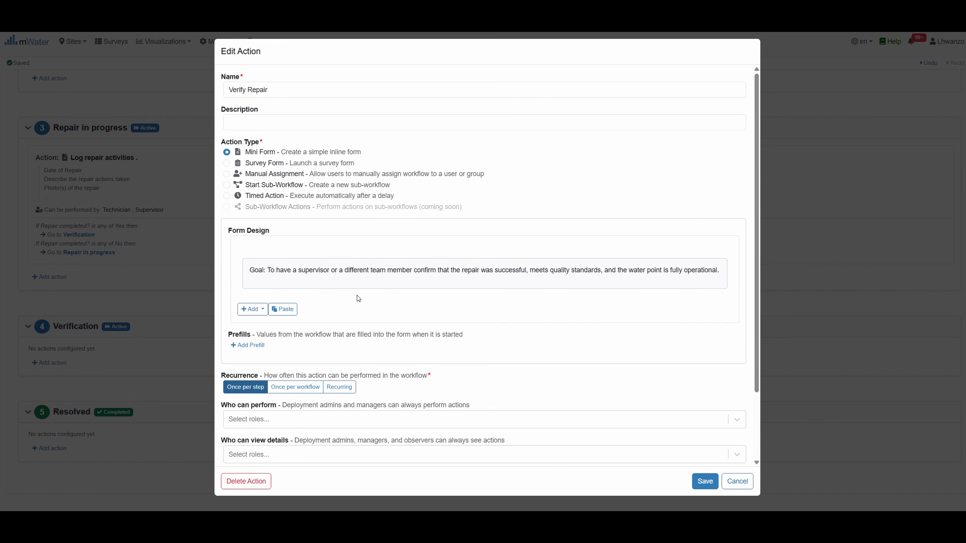
left_click(283, 309)
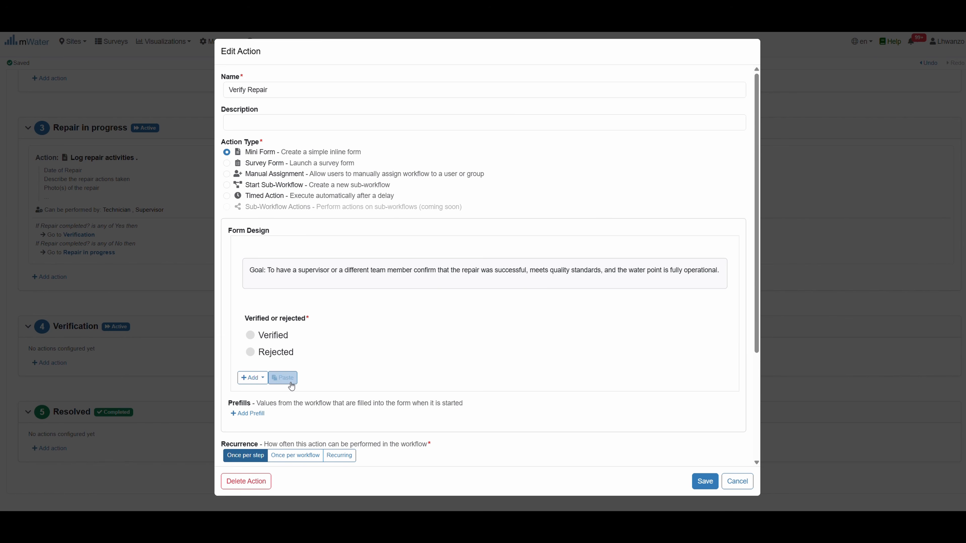
left_click(282, 378)
scroll(306, 274, "down", 4)
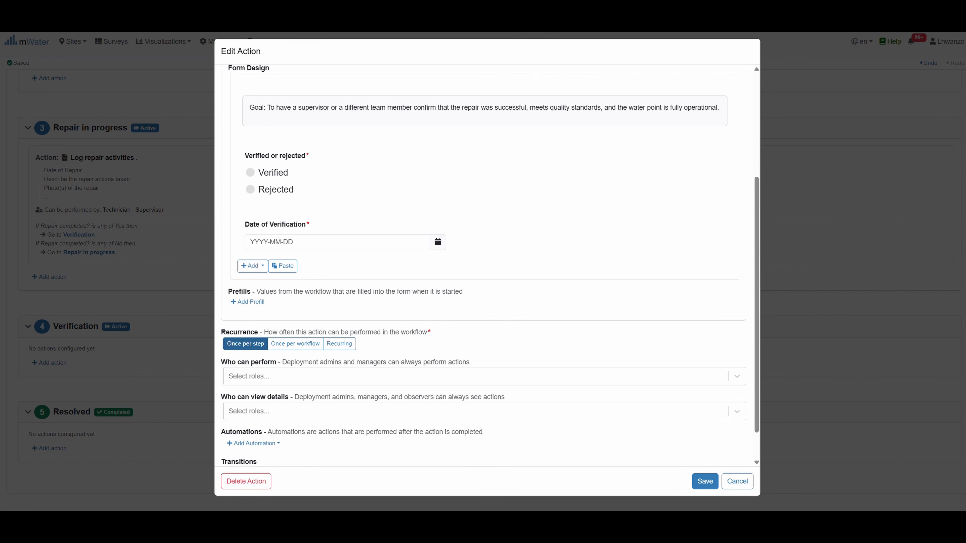
left_click(283, 265)
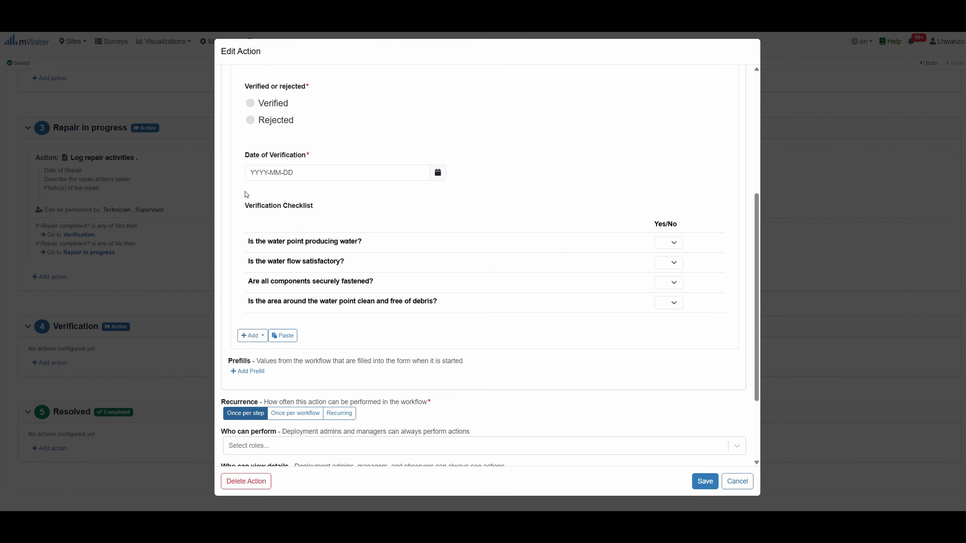
mouse_move(340, 253)
scroll(341, 253, "down", 2)
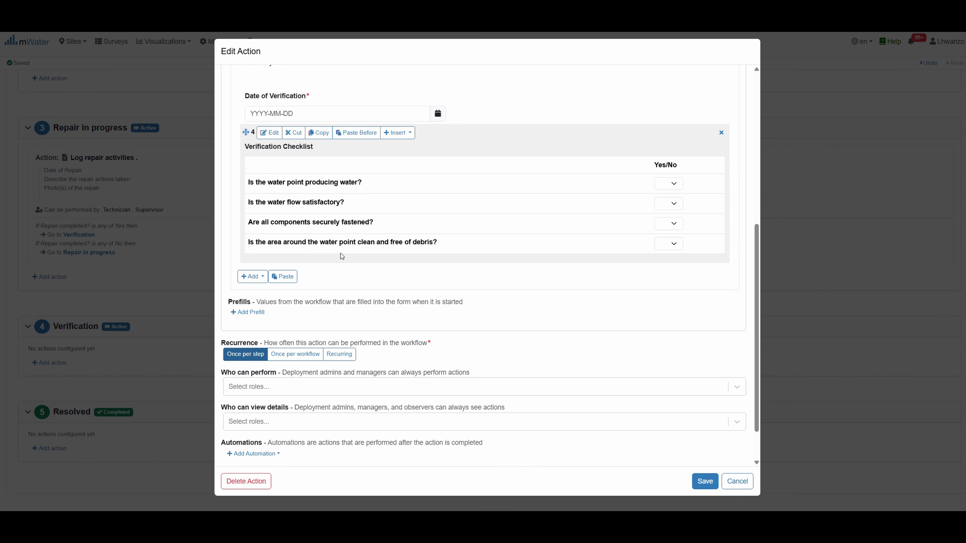
scroll(342, 255, "up", 2)
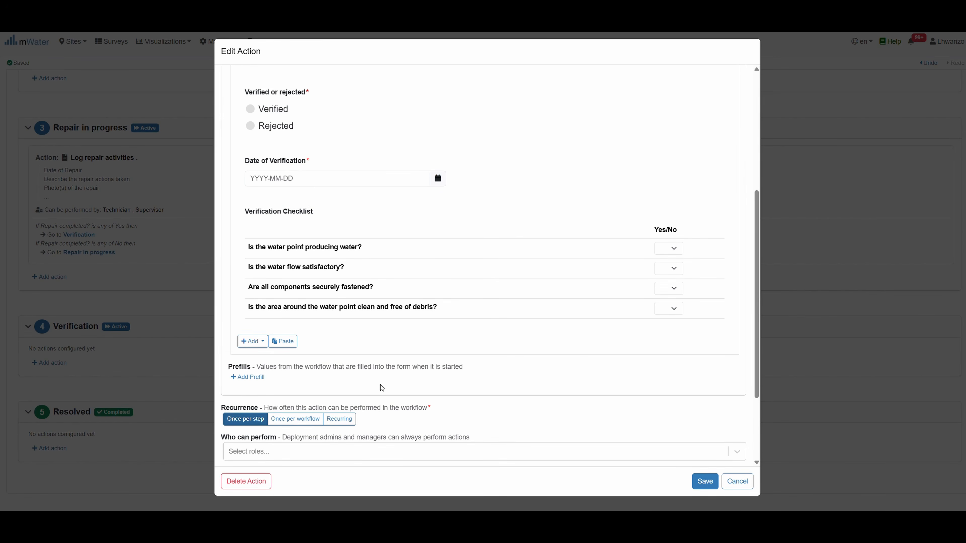
scroll(380, 385, "down", 2)
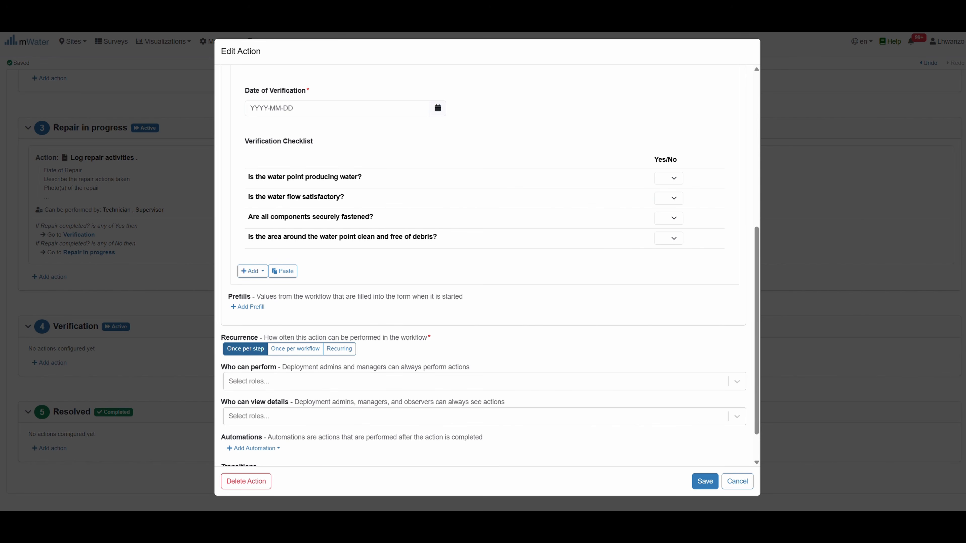
Set Supervisor as the role that performs and views details of Verify Repair
left_click(250, 382)
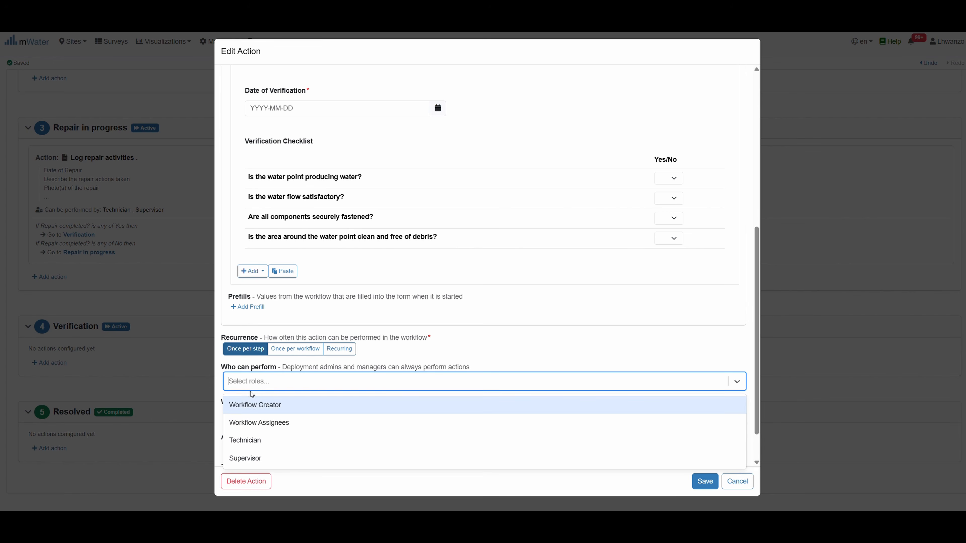
left_click(261, 457)
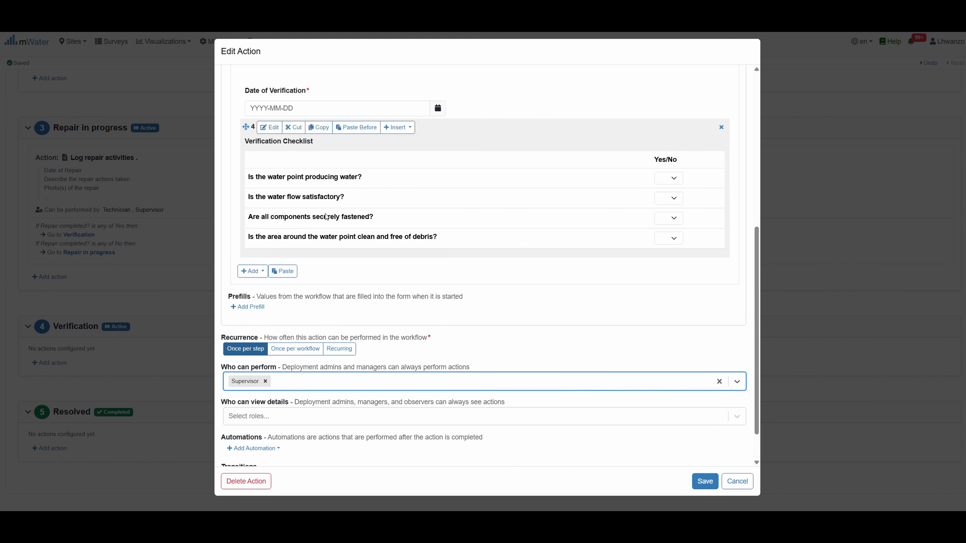
left_click(257, 420)
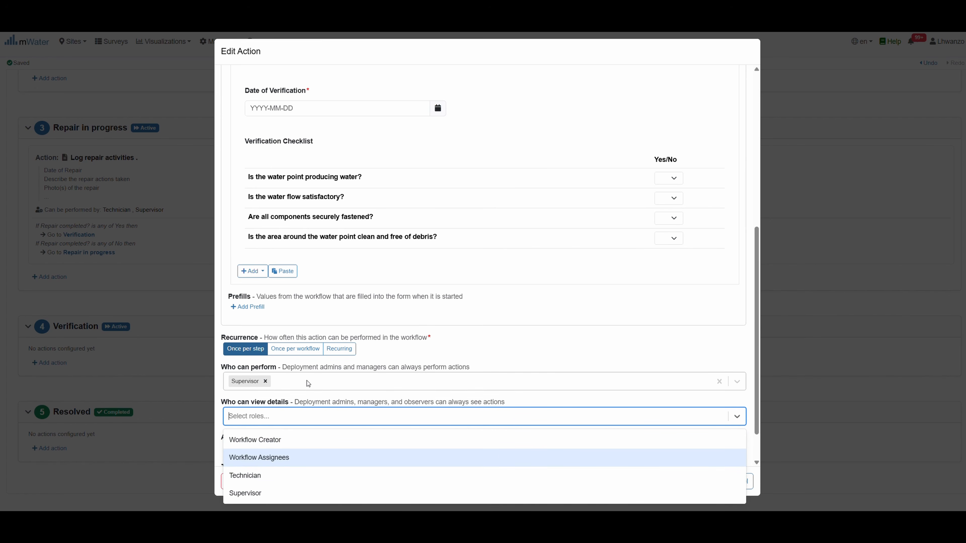
left_click(275, 492)
scroll(308, 415, "down", 1)
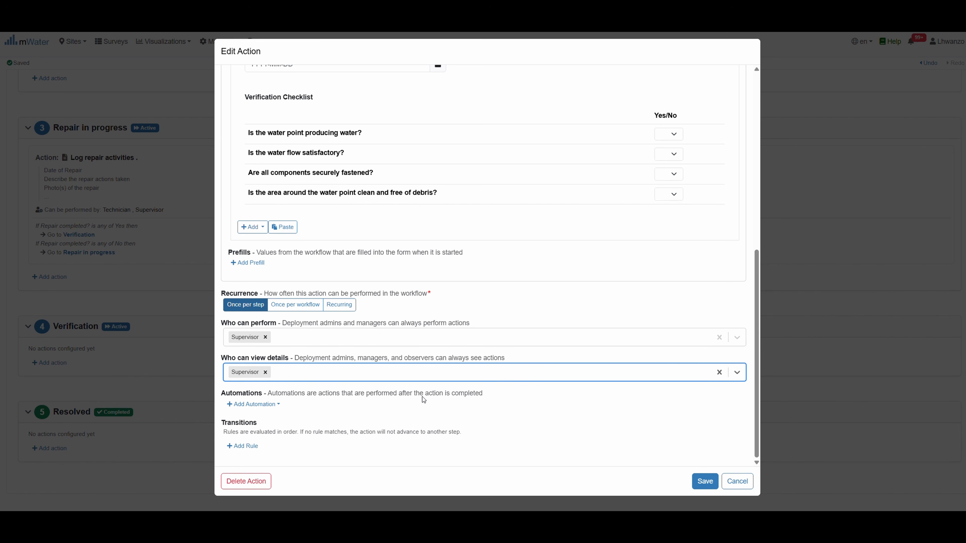
left_click(365, 408)
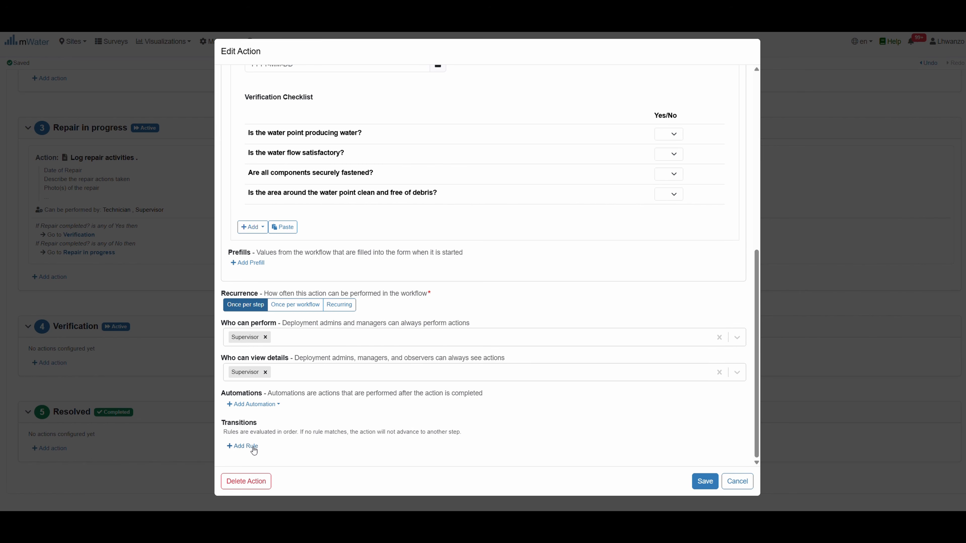
Add a transition to Resolved when Verified or rejected is Verified
left_click(245, 446)
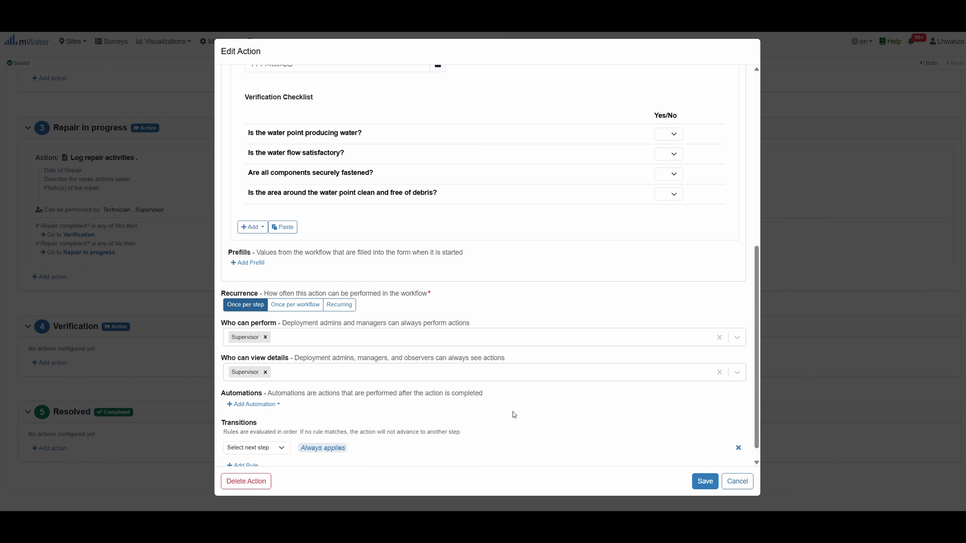
scroll(512, 411, "down", 1)
left_click(261, 429)
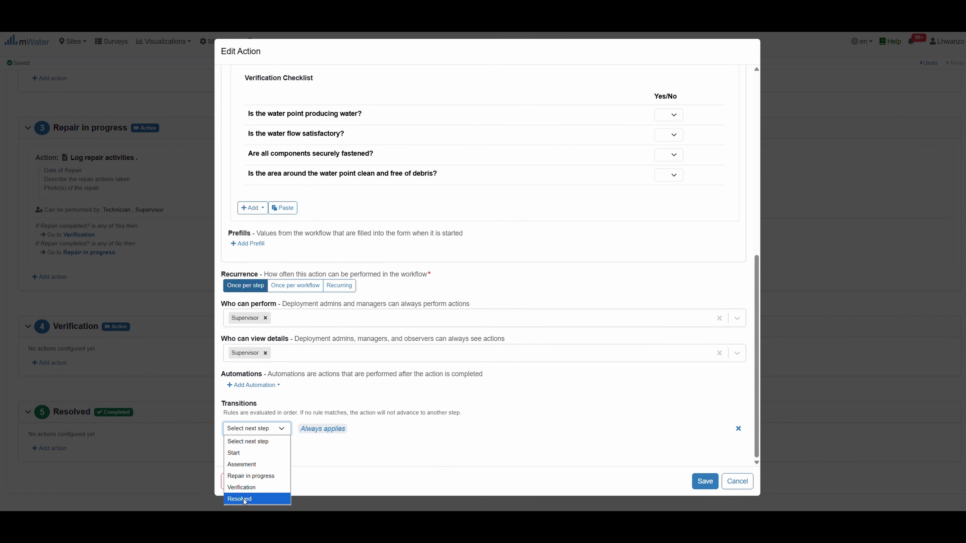
left_click(242, 499)
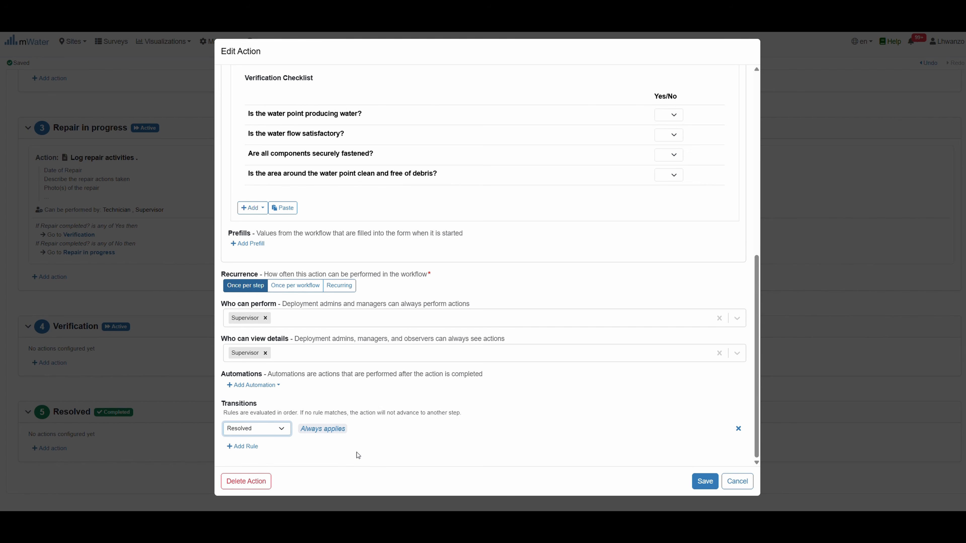
left_click(333, 430)
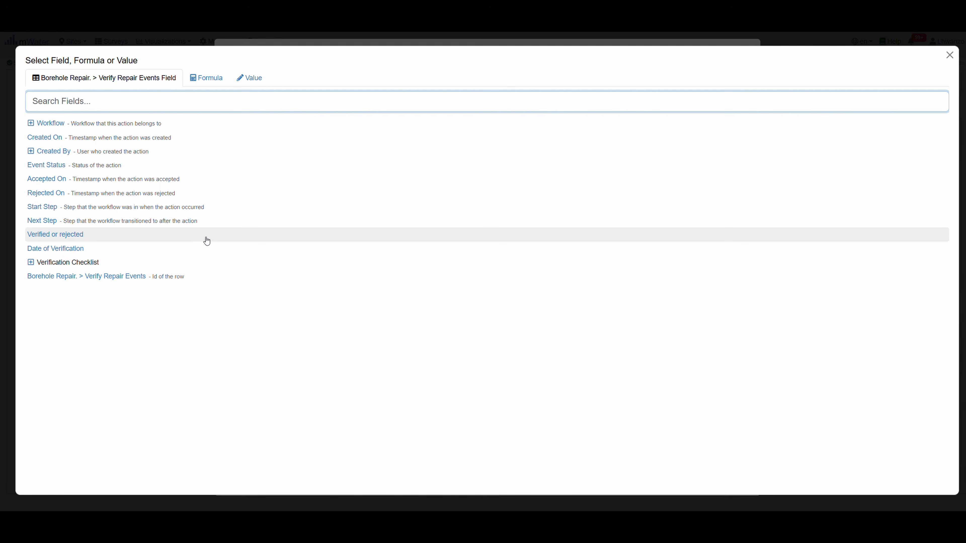
left_click(55, 235)
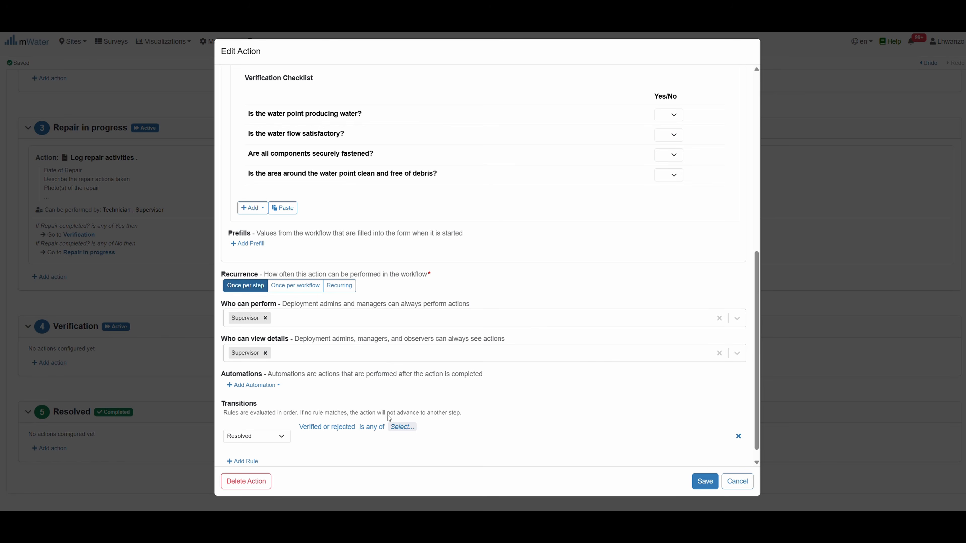
left_click(401, 426)
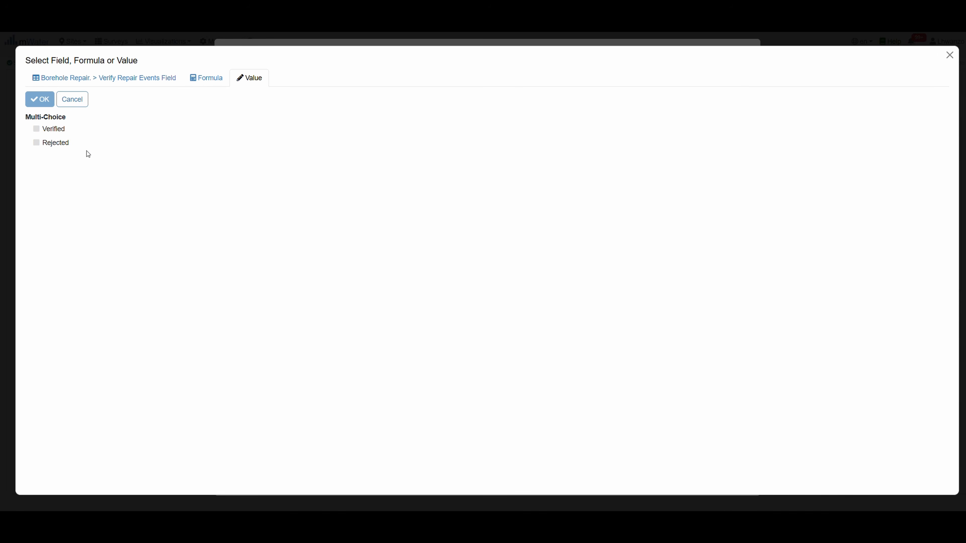
left_click(44, 129)
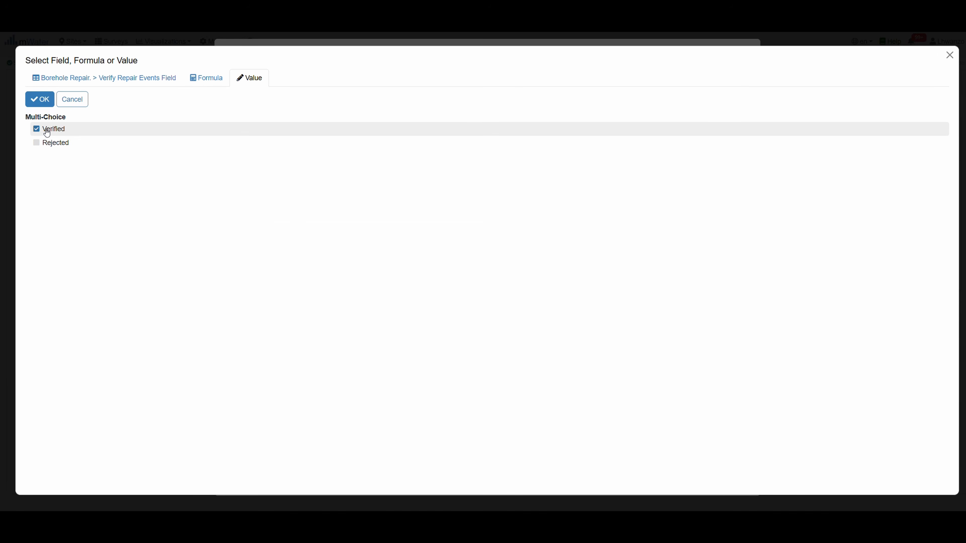
left_click(43, 101)
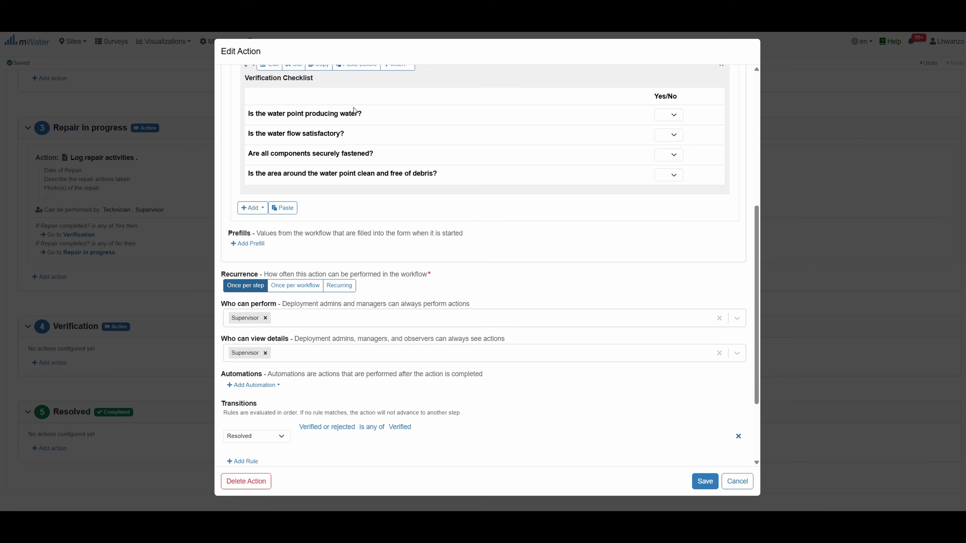
scroll(353, 110, "up", 4)
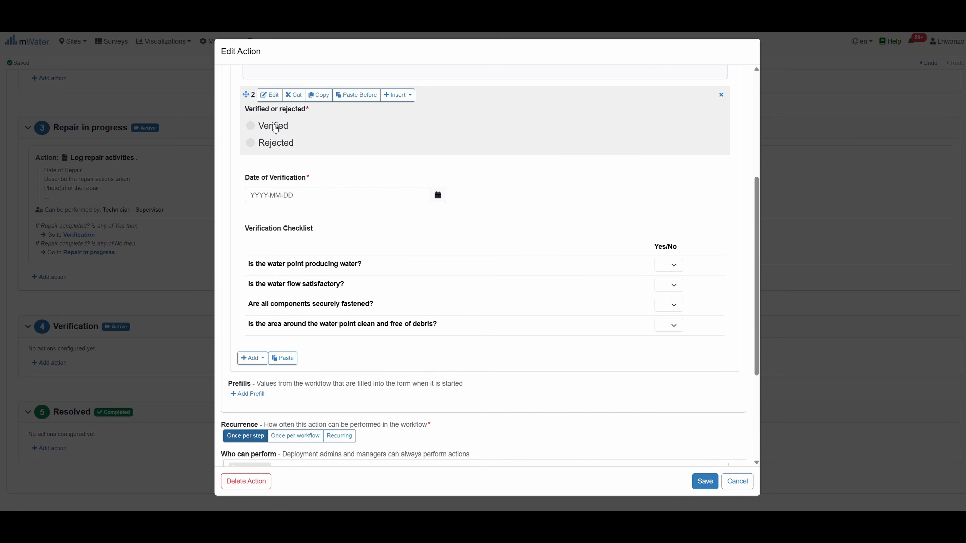
scroll(432, 374, "down", 4)
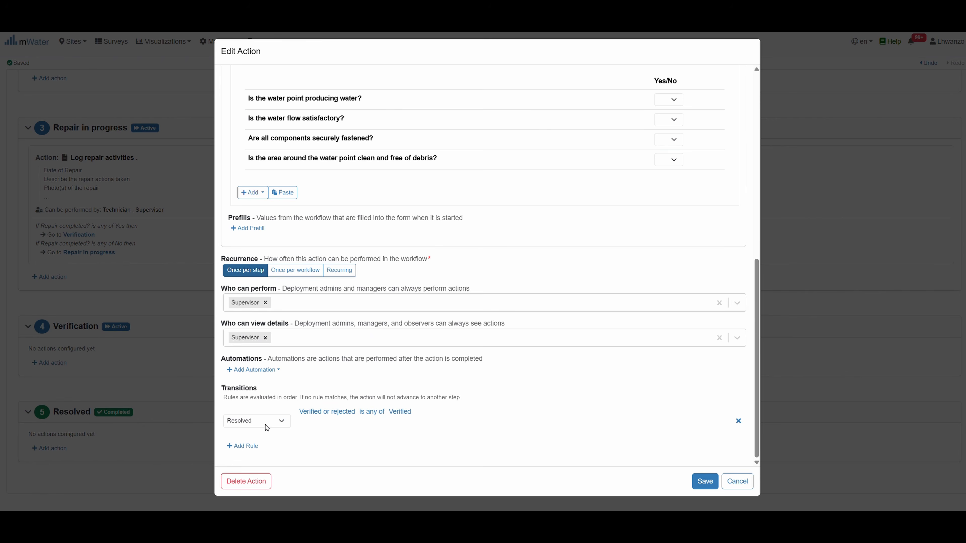
Add a transition back to Repair in progress when Verified or rejected is Rejected
left_click(241, 446)
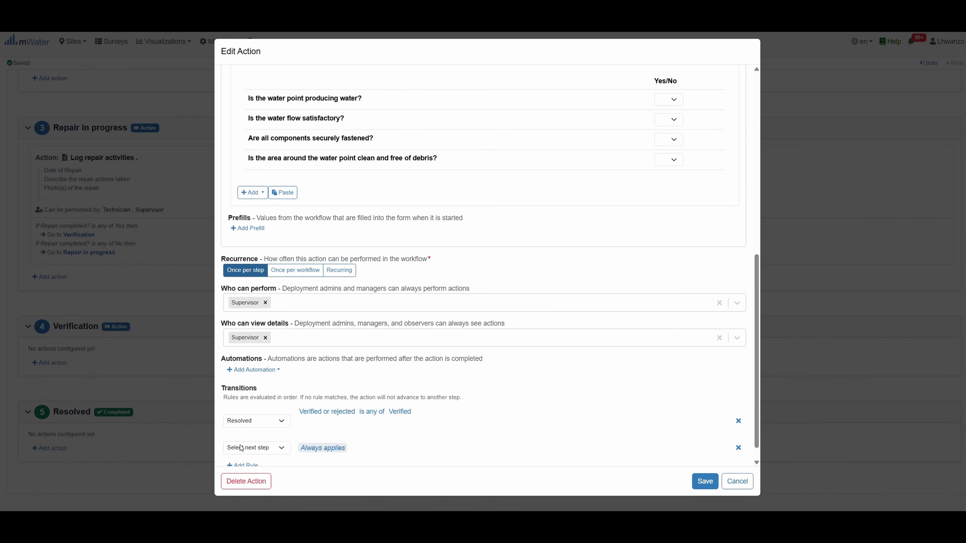
scroll(316, 453, "down", 1)
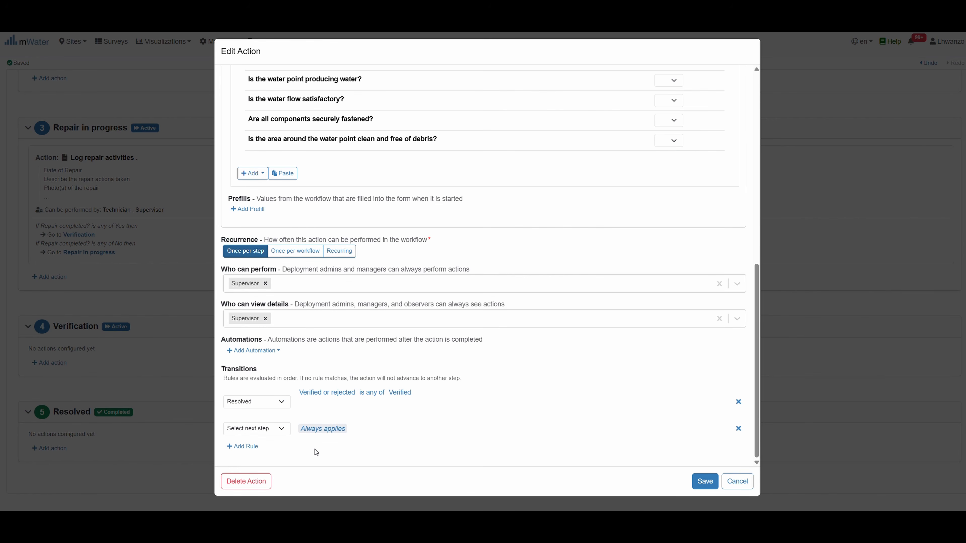
left_click(284, 428)
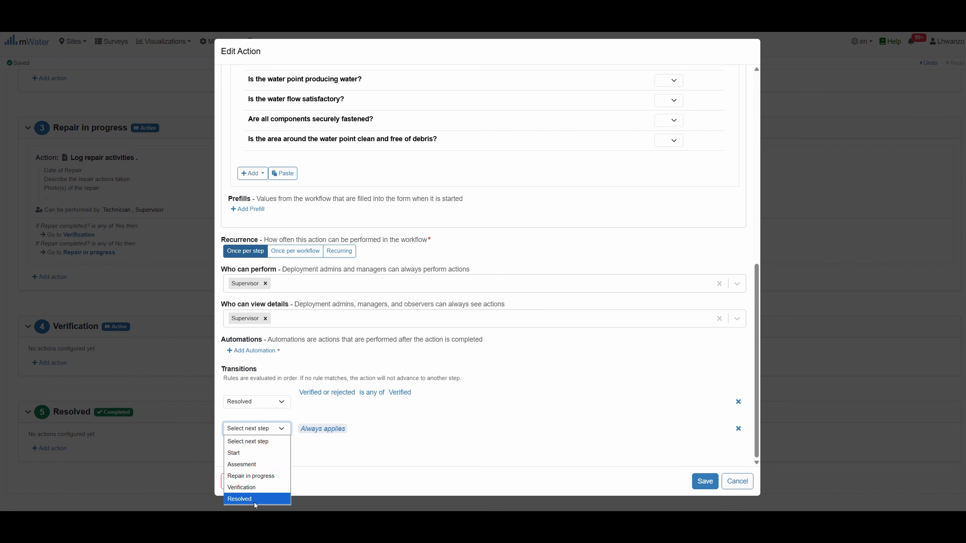
left_click(274, 475)
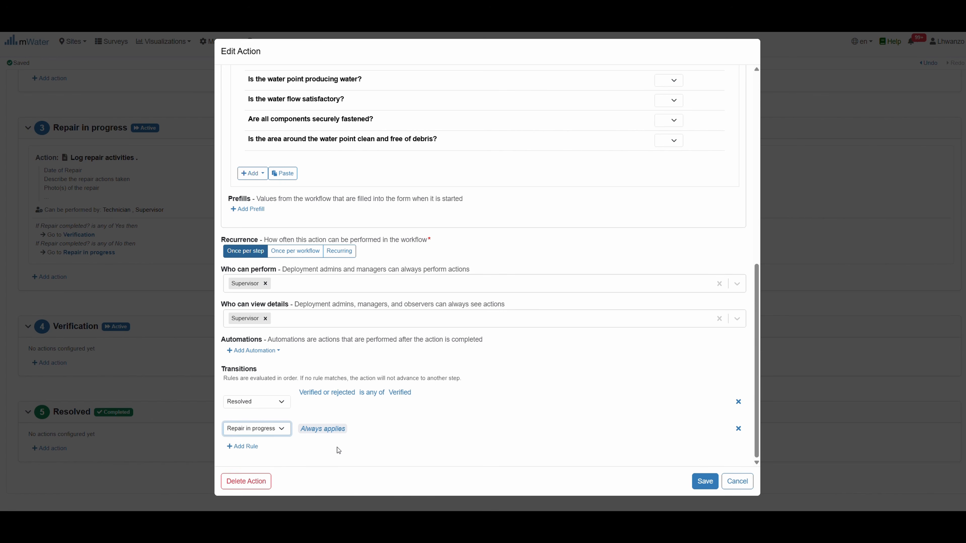
left_click(330, 431)
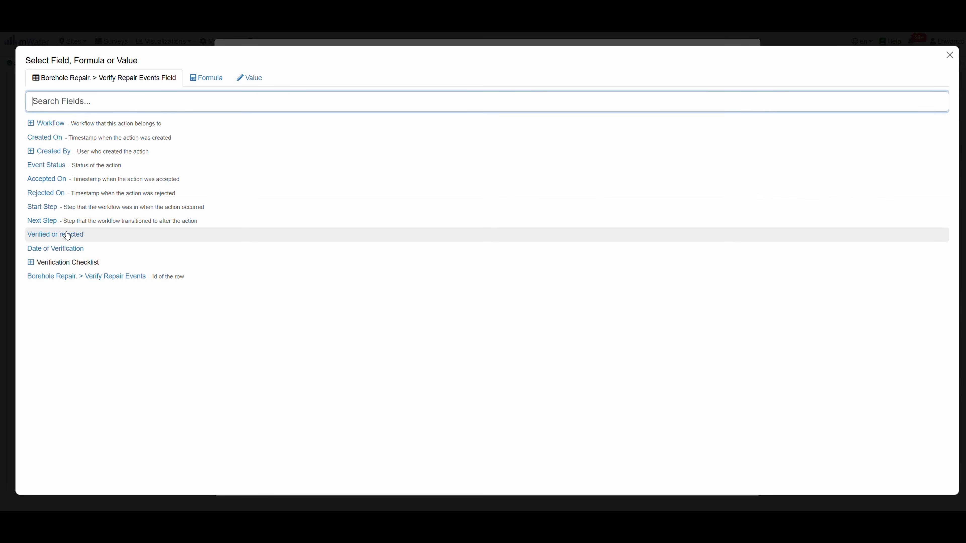
left_click(67, 235)
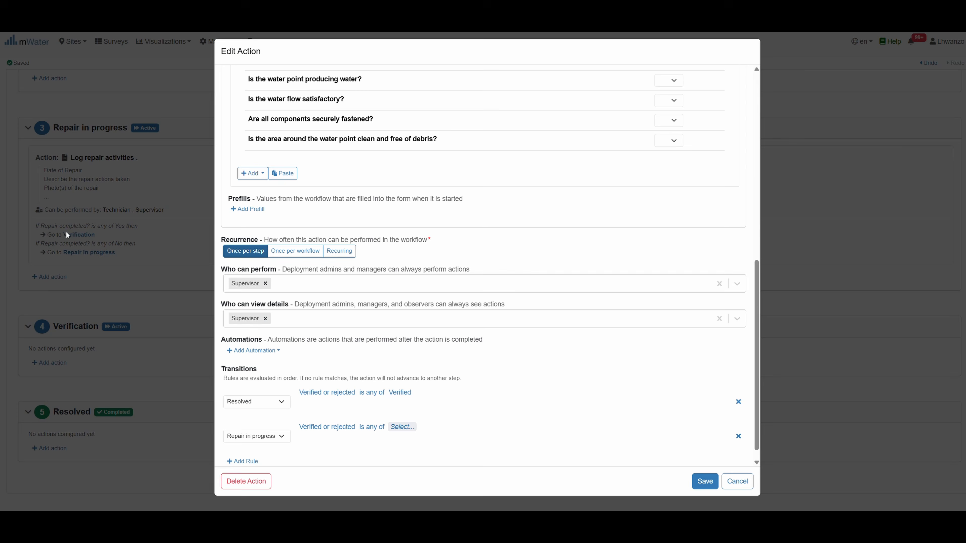
left_click(391, 425)
left_click(38, 149)
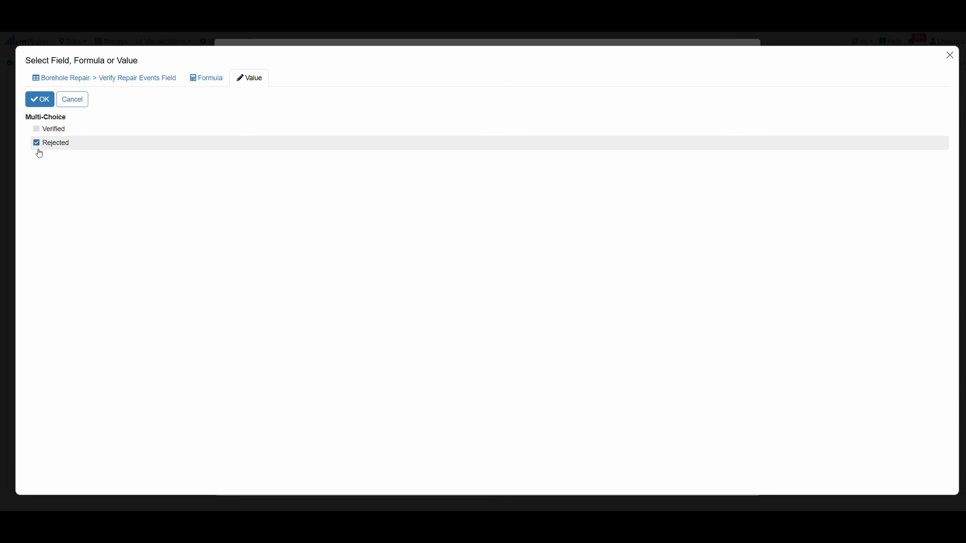
left_click(40, 97)
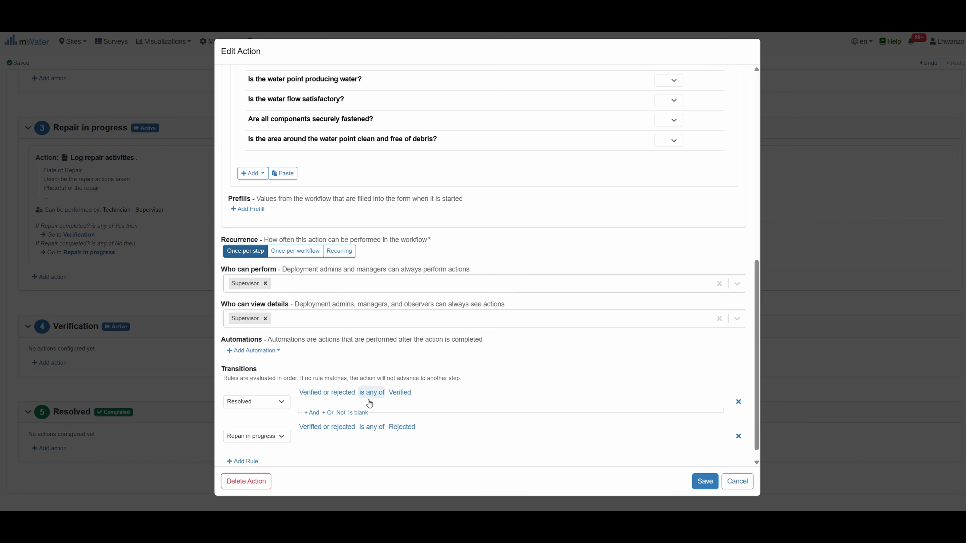
scroll(304, 444, "down", 1)
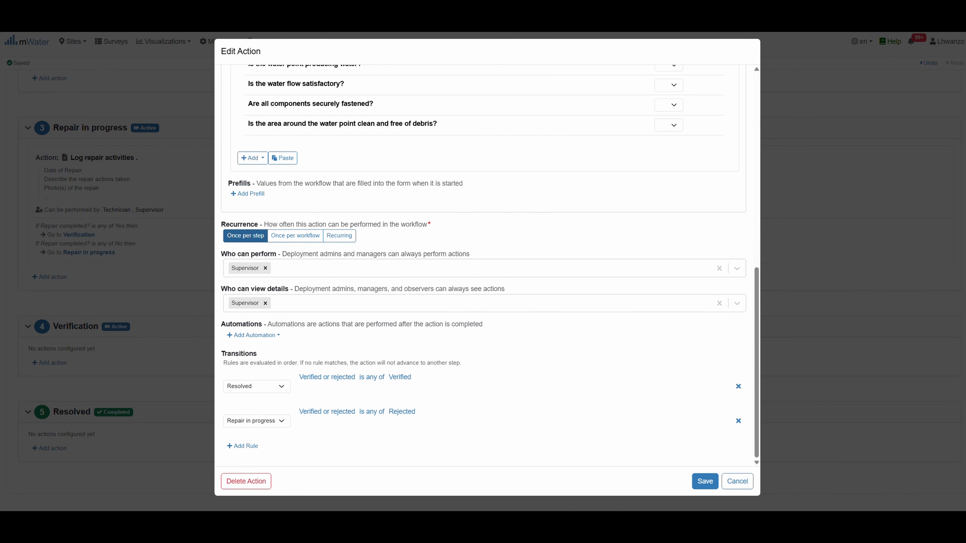
Save the Verify Repair action and start a new action under the Resolved step
left_click(704, 481)
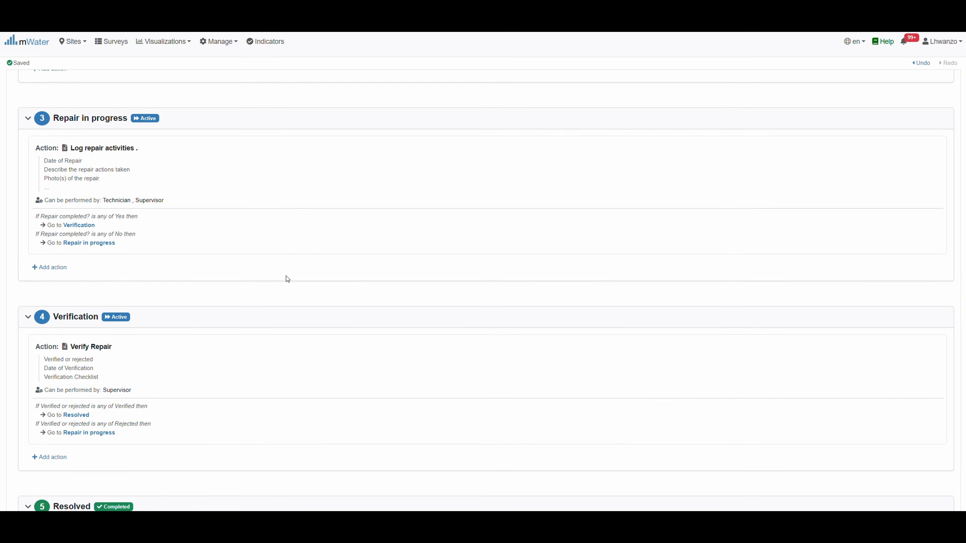
scroll(287, 279, "down", 2)
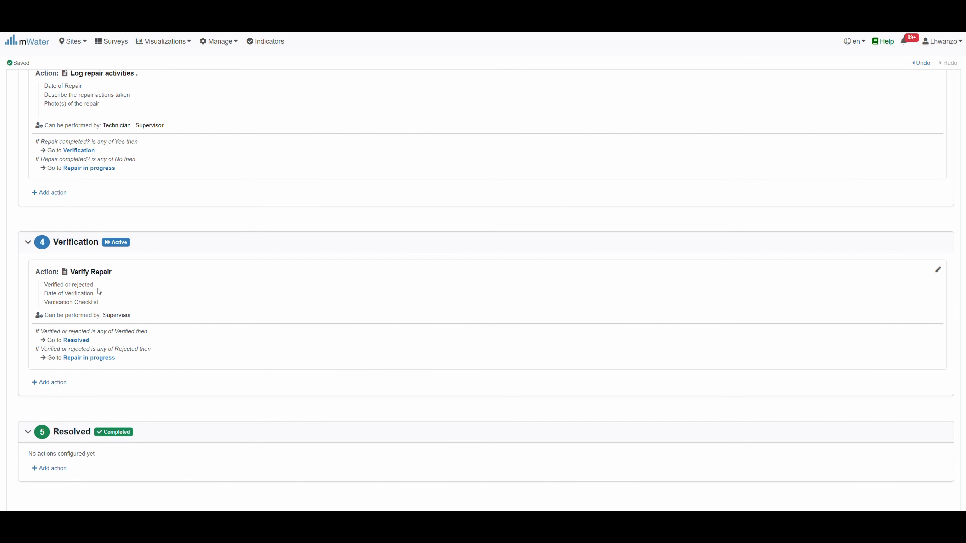
left_click_drag(130, 318, 108, 321)
scroll(113, 179, "up", 2)
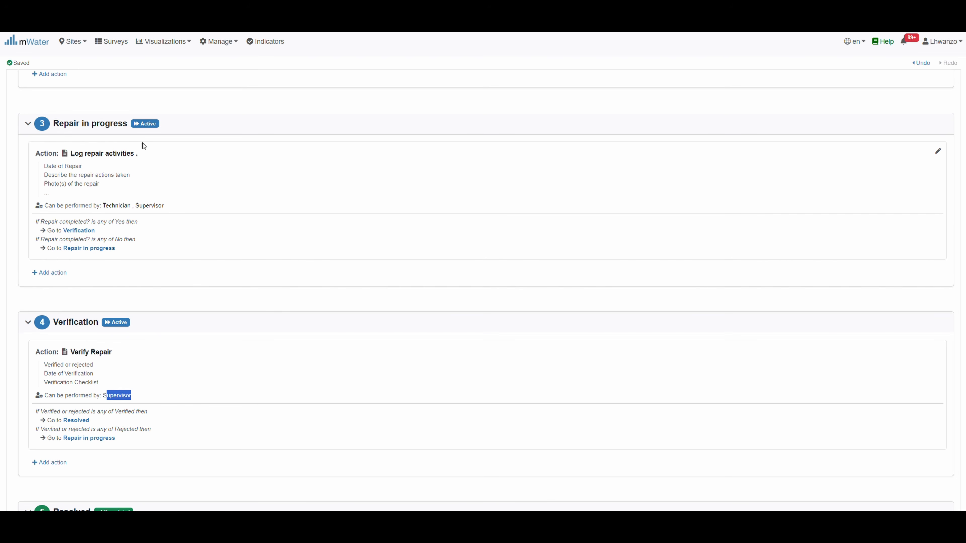
scroll(134, 213, "down", 3)
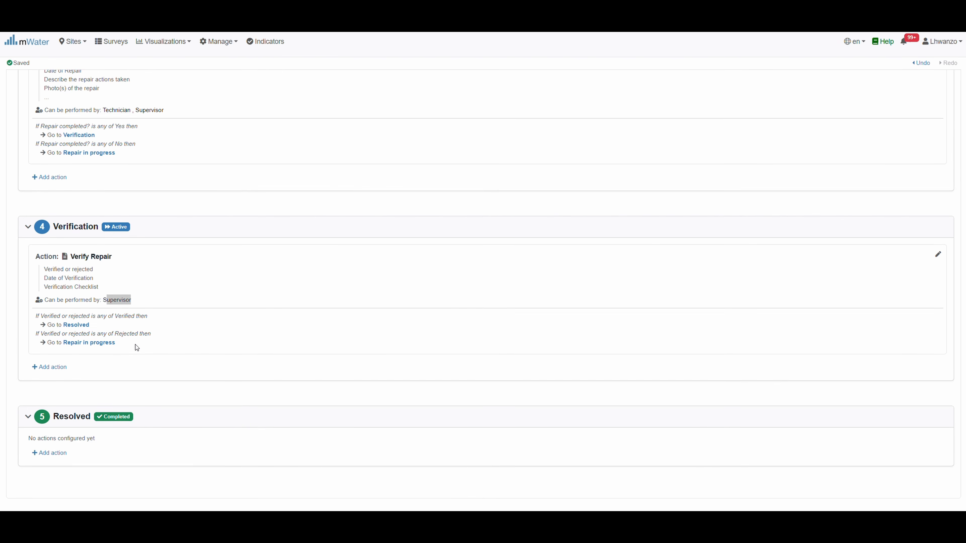
scroll(135, 345, "down", 1)
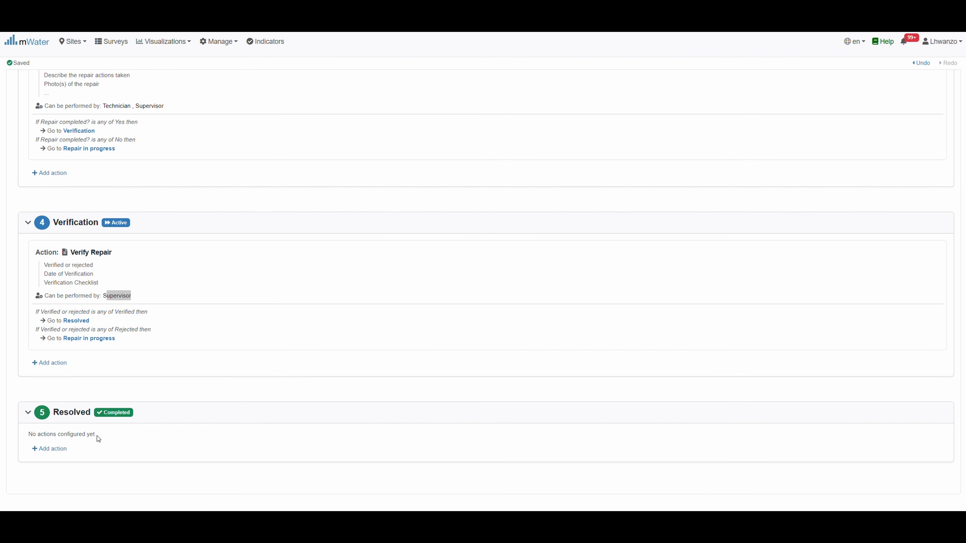
left_click(46, 451)
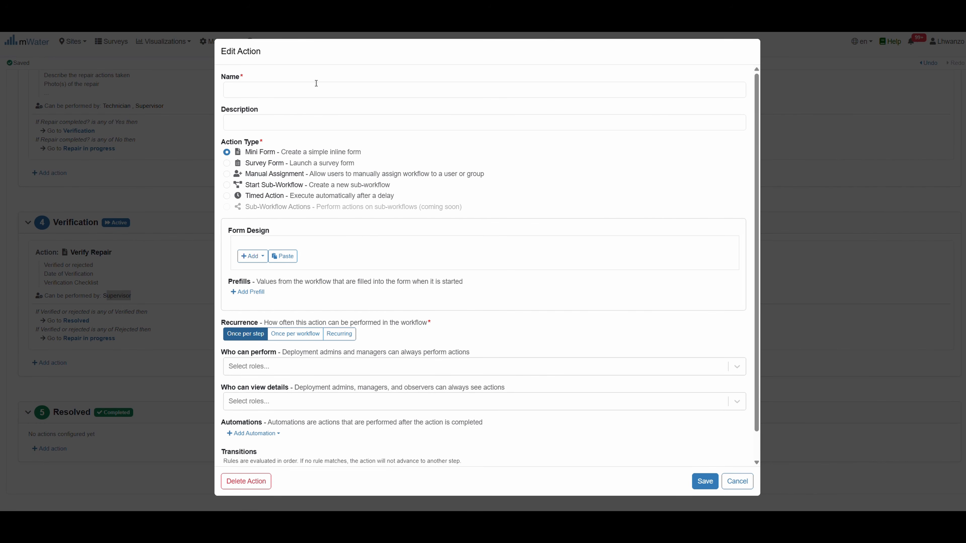
Name the action 'Close repair ticket' and paste Date of Resolution and Final Notes questions
left_click(278, 90)
type("close repair ticket")
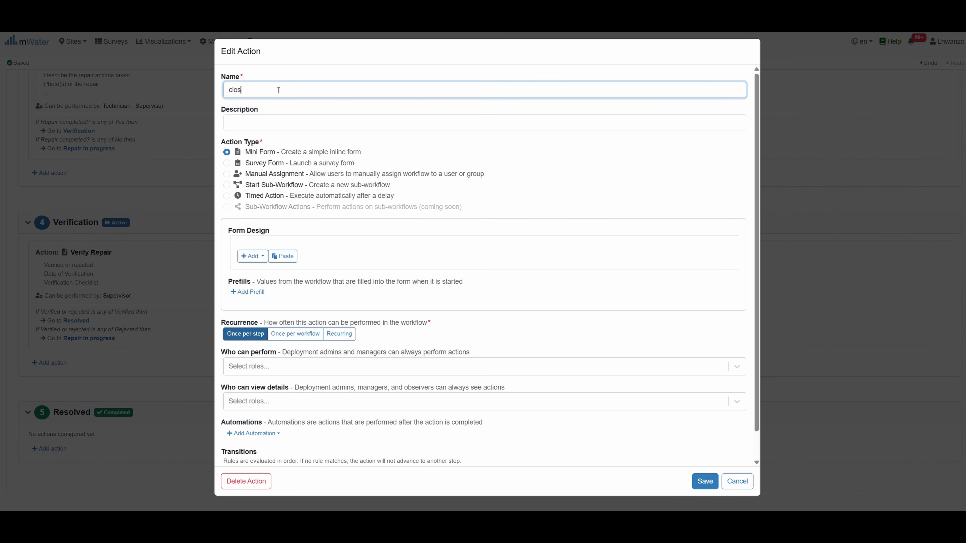
left_click(232, 91)
key("BackSpace")
type("C")
left_click(222, 202)
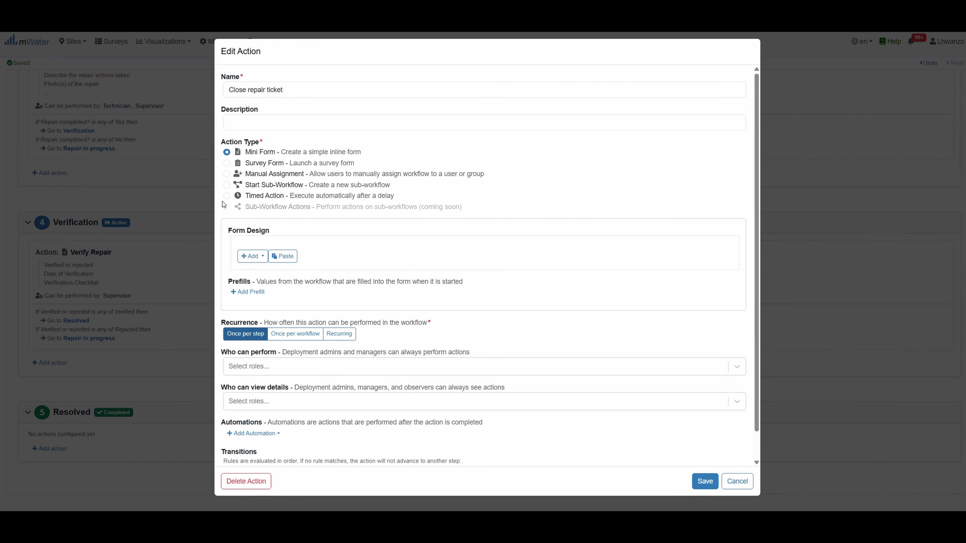
left_click(282, 257)
left_click(282, 307)
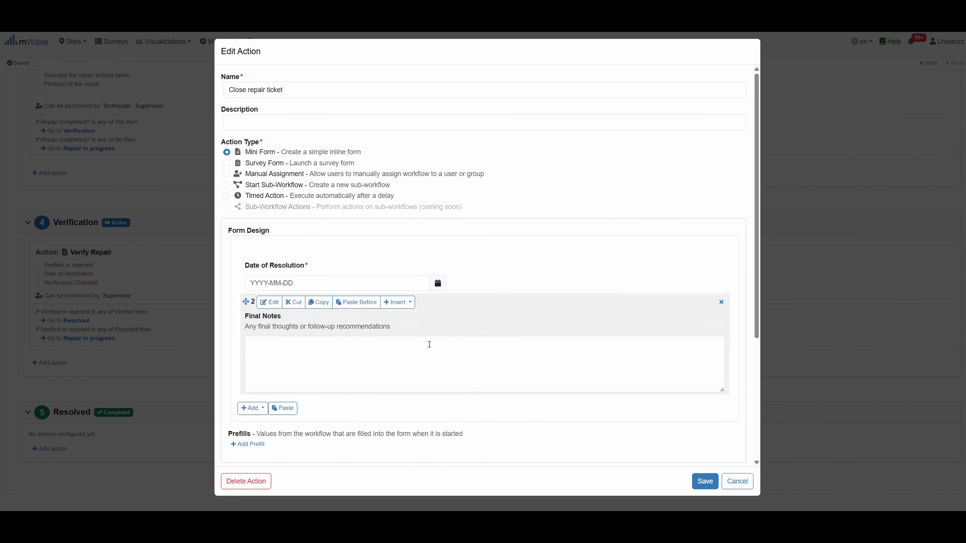
scroll(437, 352, "down", 3)
scroll(282, 372, "down", 1)
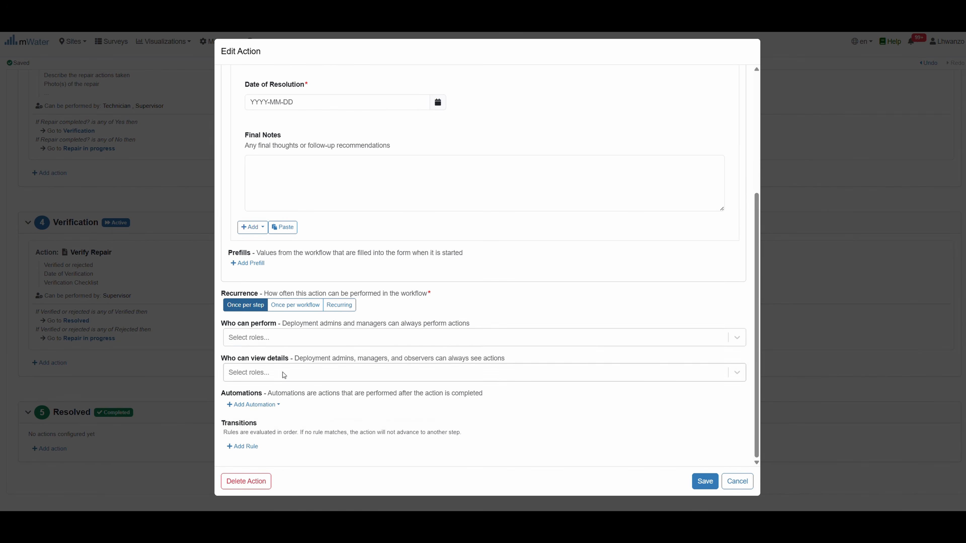
Let Supervisor and Workflow Creator perform it; Workflow Creator and Workflow Assignees view details
left_click(282, 337)
left_click(266, 415)
left_click(284, 344)
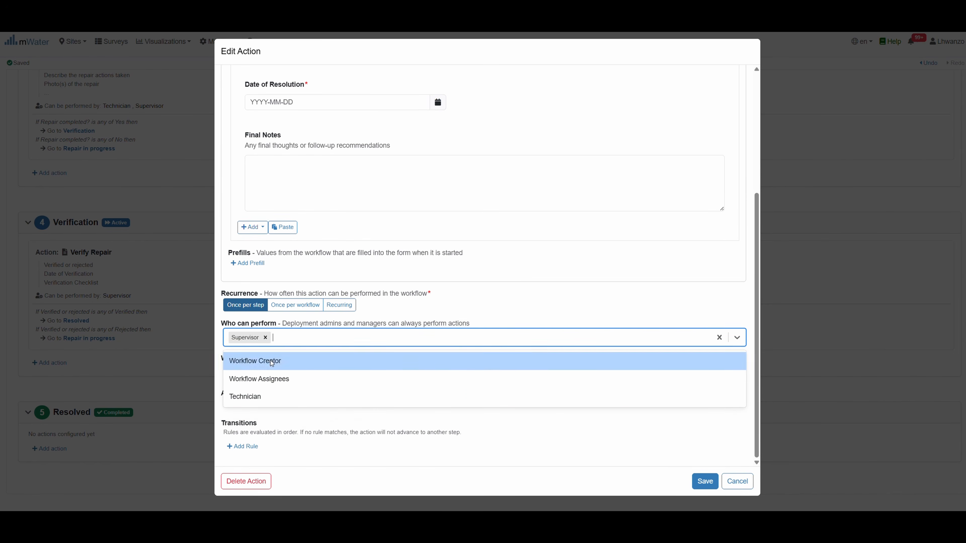
left_click(270, 361)
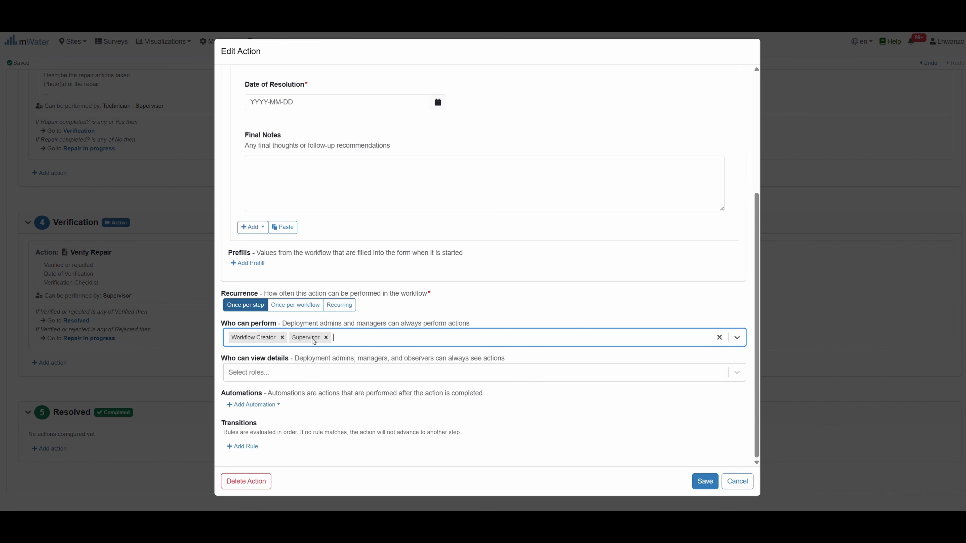
left_click(274, 373)
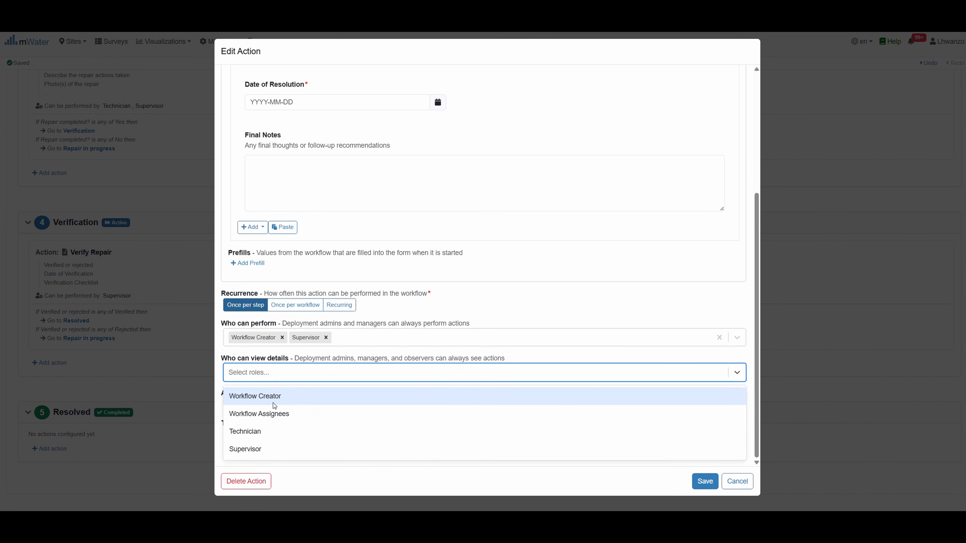
left_click(273, 397)
left_click(308, 375)
left_click(334, 395)
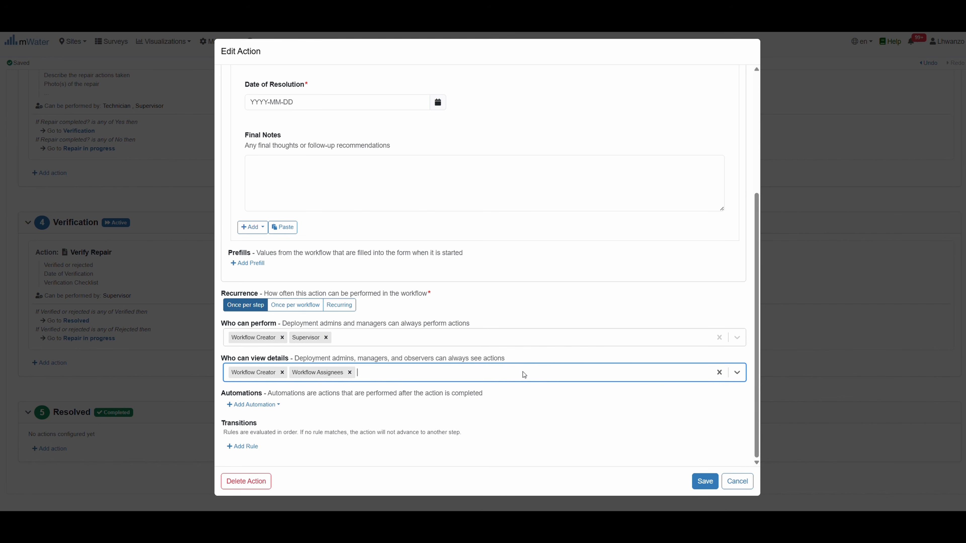
left_click(705, 481)
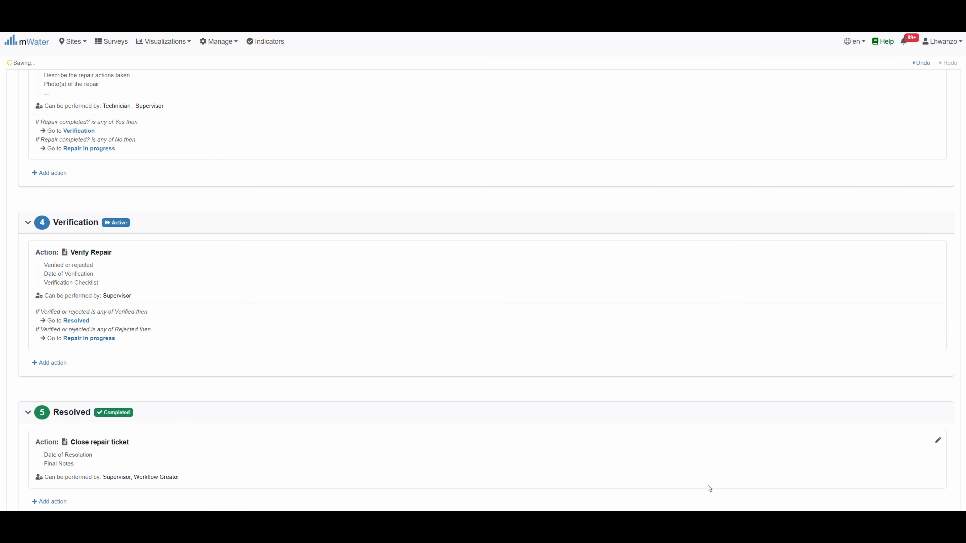
scroll(192, 398, "down", 2)
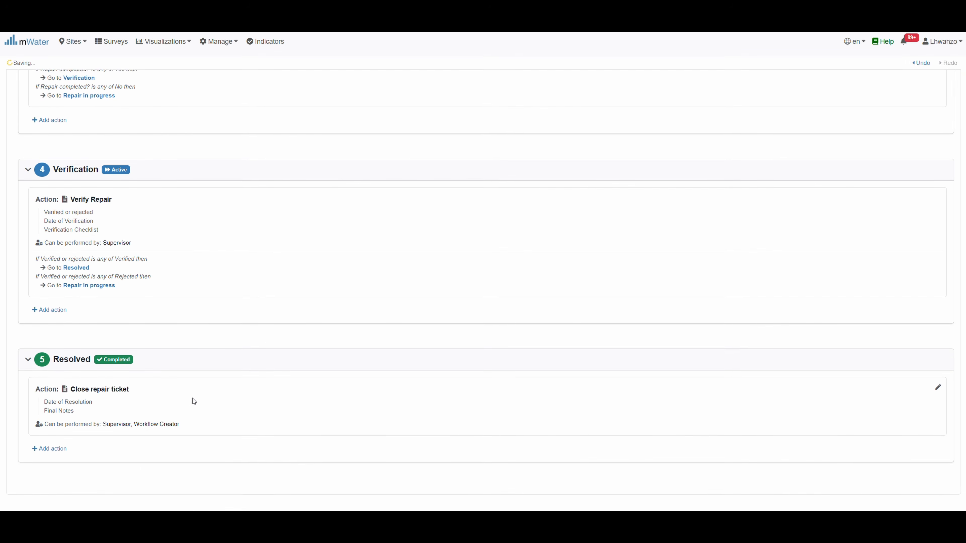
scroll(192, 398, "up", 2)
scroll(193, 400, "up", 15)
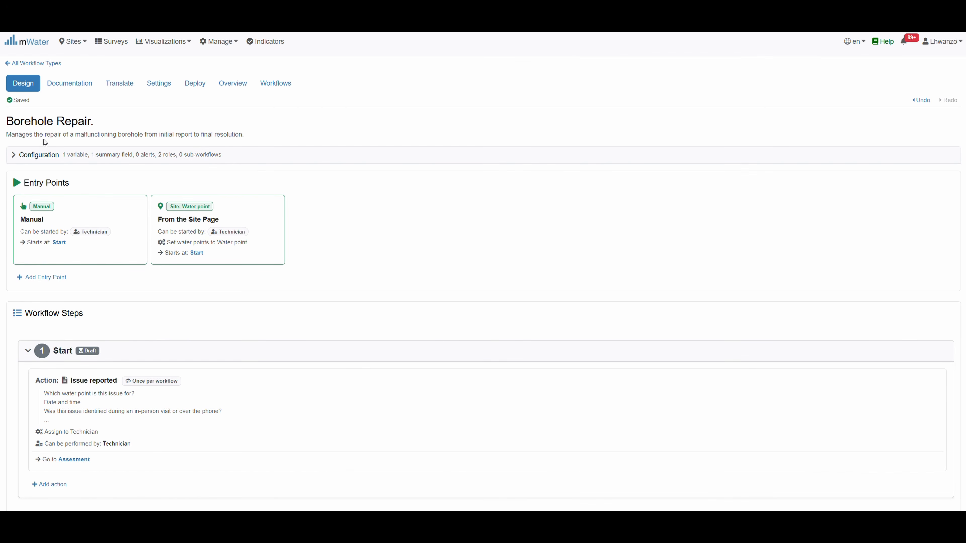
scroll(172, 385, "down", 8)
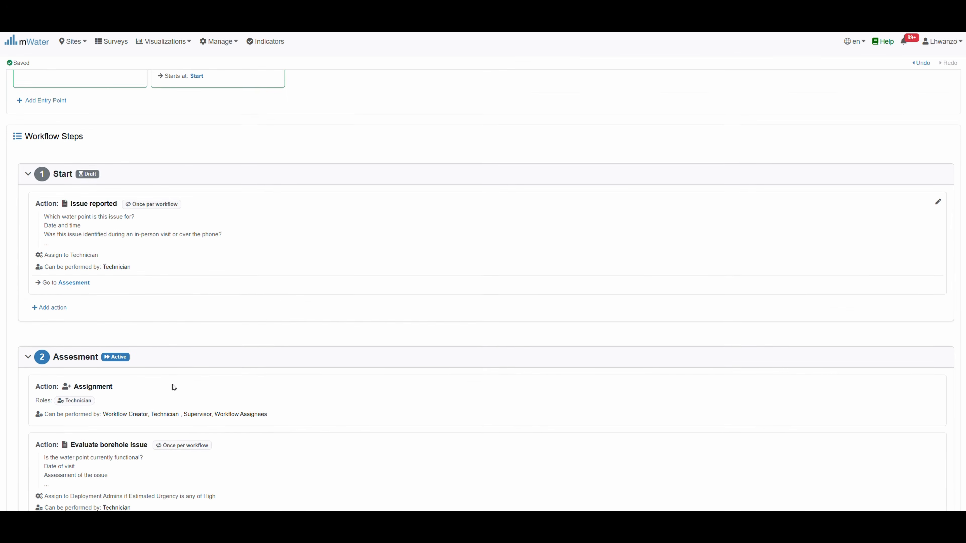
scroll(173, 387, "down", 3)
scroll(173, 378, "up", 15)
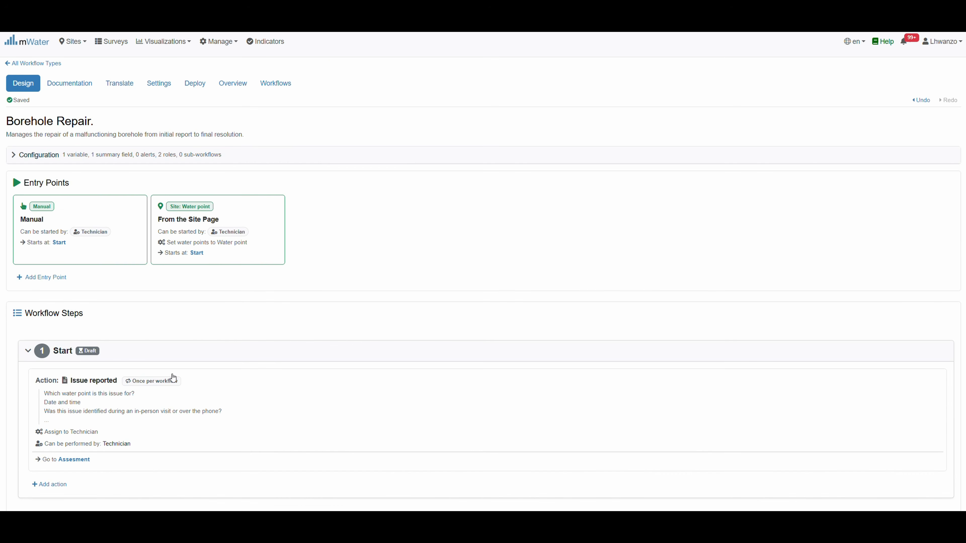
left_click(235, 83)
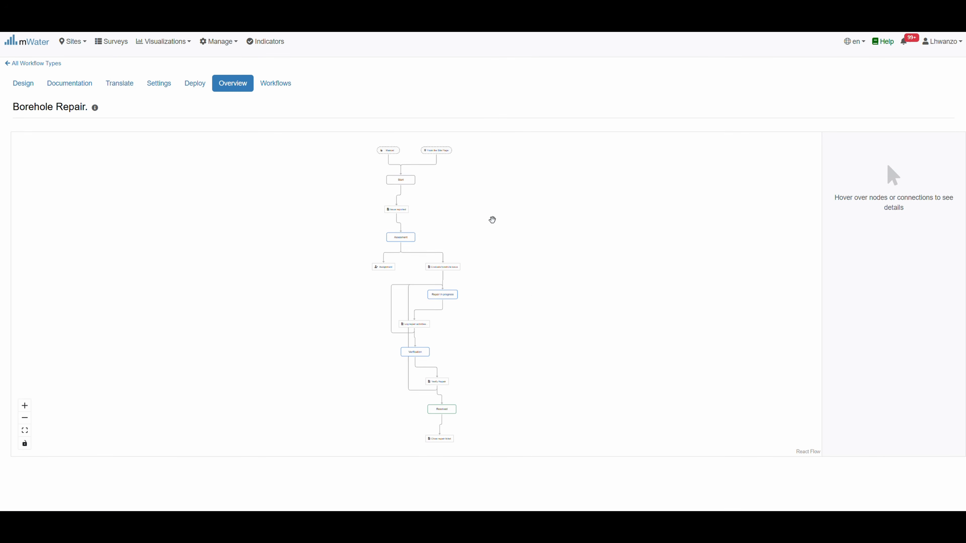
scroll(492, 220, "up", 1)
scroll(492, 220, "up", 1)
scroll(492, 220, "up", 10)
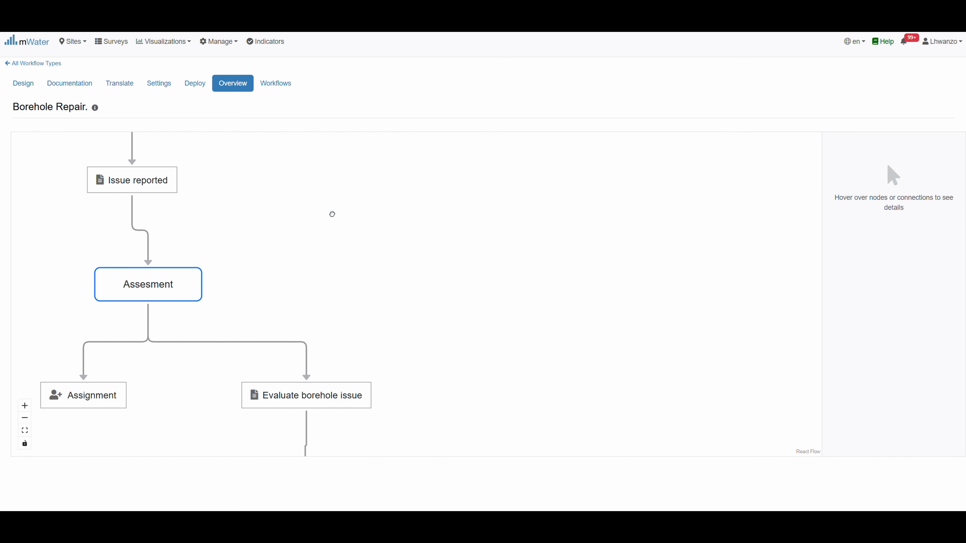
left_click_drag(330, 214, 530, 432)
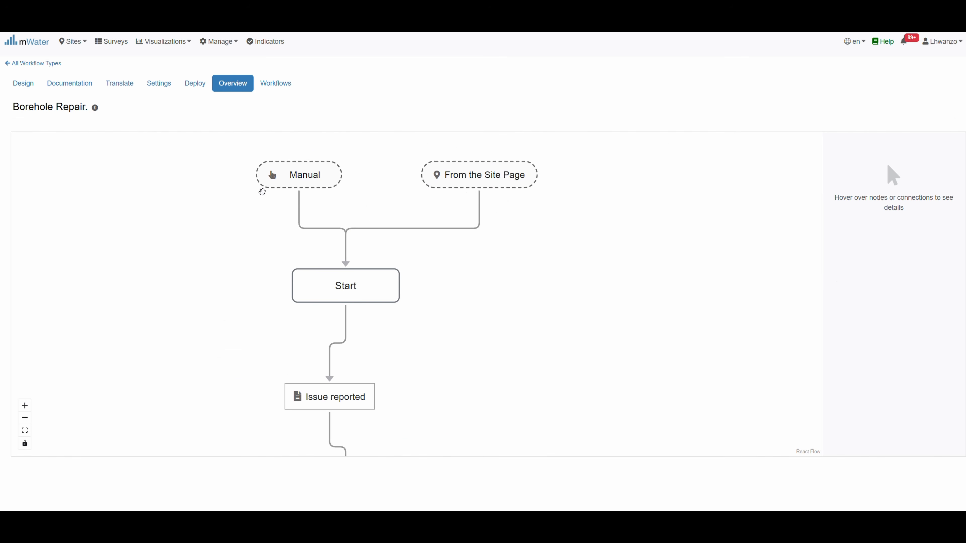
left_click_drag(471, 368, 452, 157)
left_click_drag(460, 320, 454, 119)
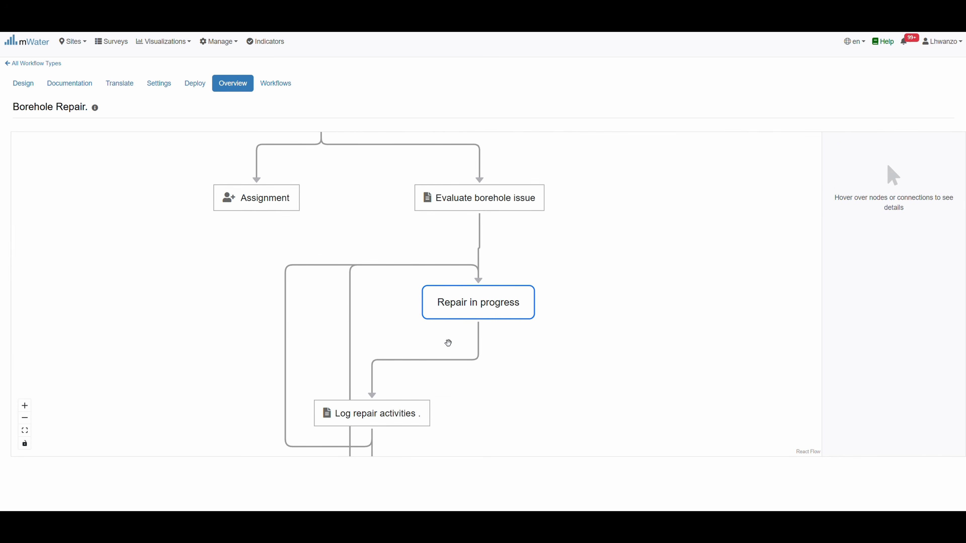
left_click_drag(504, 390, 493, 289)
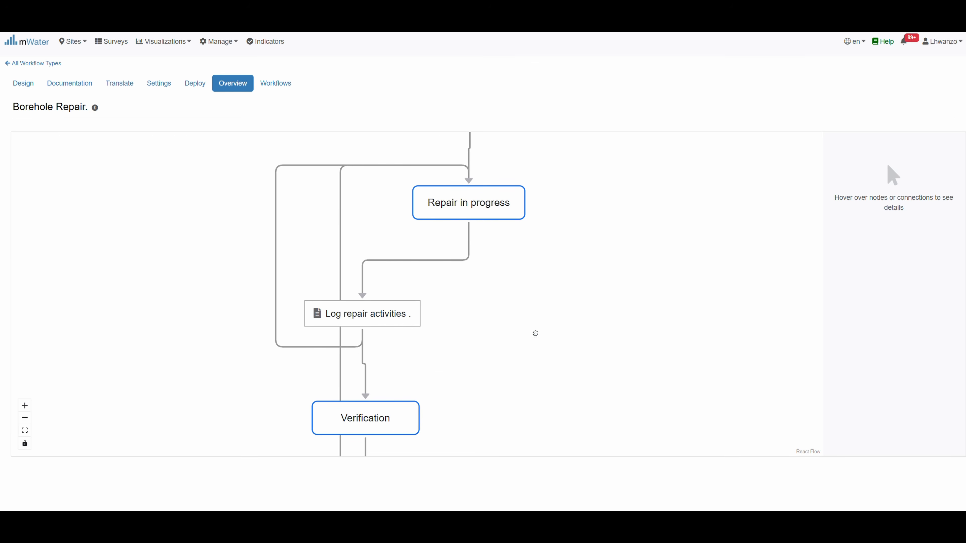
left_click_drag(535, 332, 561, 123)
left_click_drag(576, 331, 457, 392)
mouse_move(393, 373)
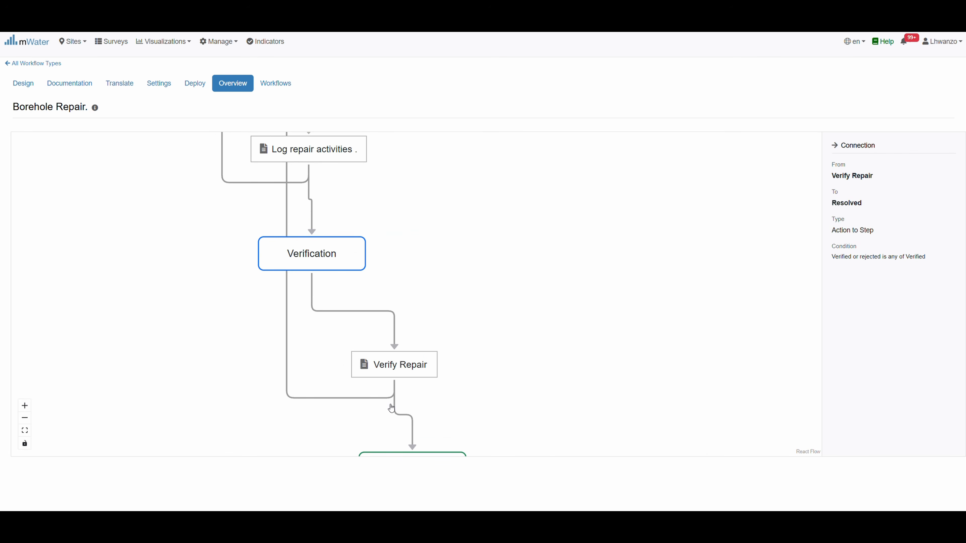
left_click_drag(380, 175, 341, 368)
mouse_move(404, 255)
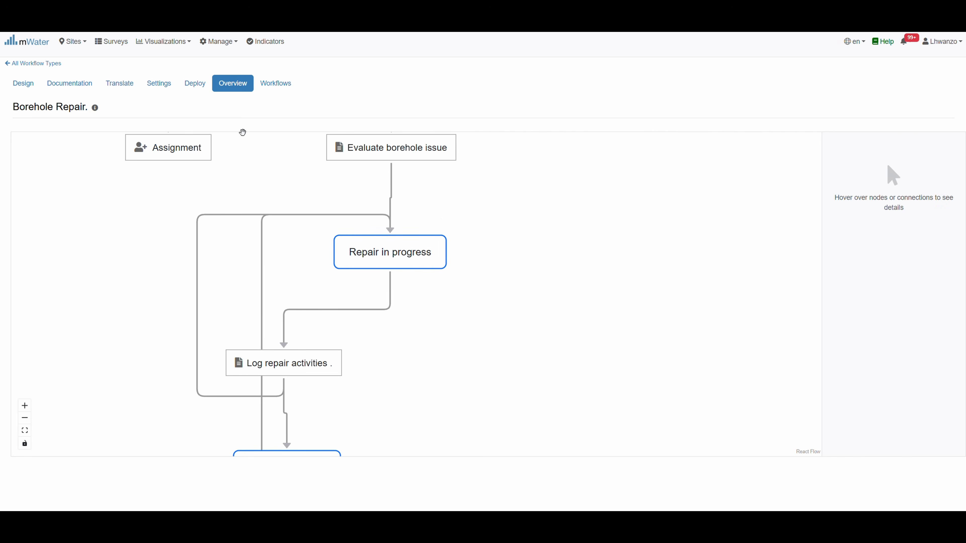
Add a workflow alert labelled 'Urgent water point problem'
left_click(58, 81)
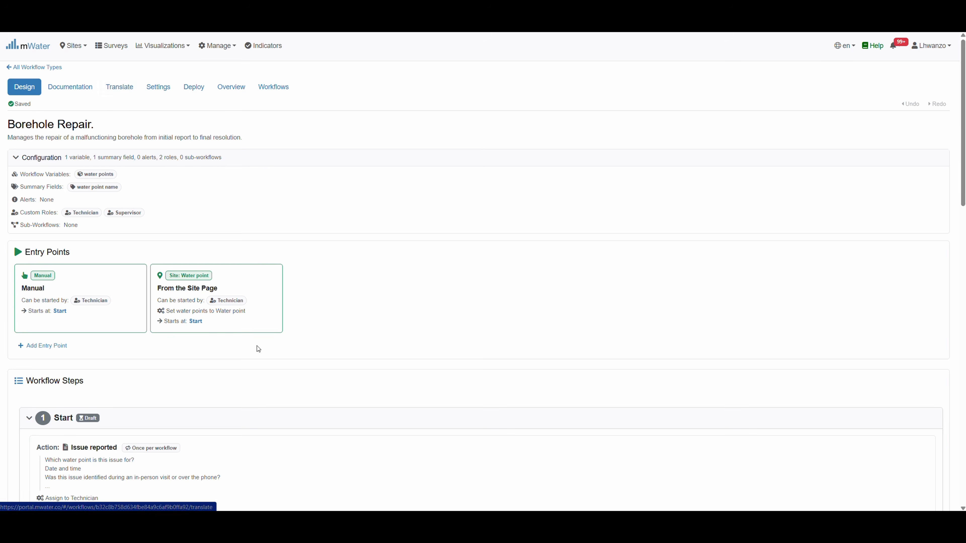
scroll(266, 381, "down", 3)
scroll(283, 392, "down", 10)
scroll(284, 392, "up", 8)
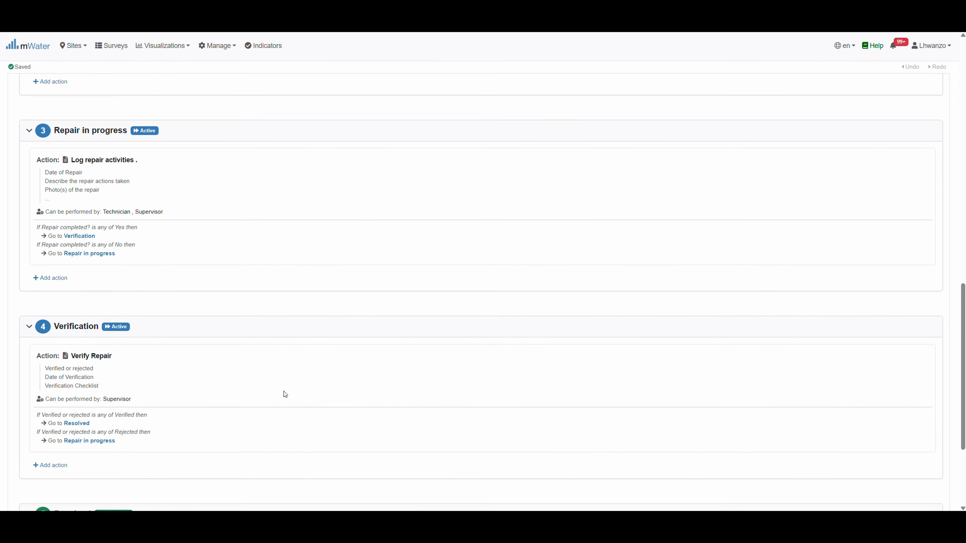
scroll(283, 391, "up", 6)
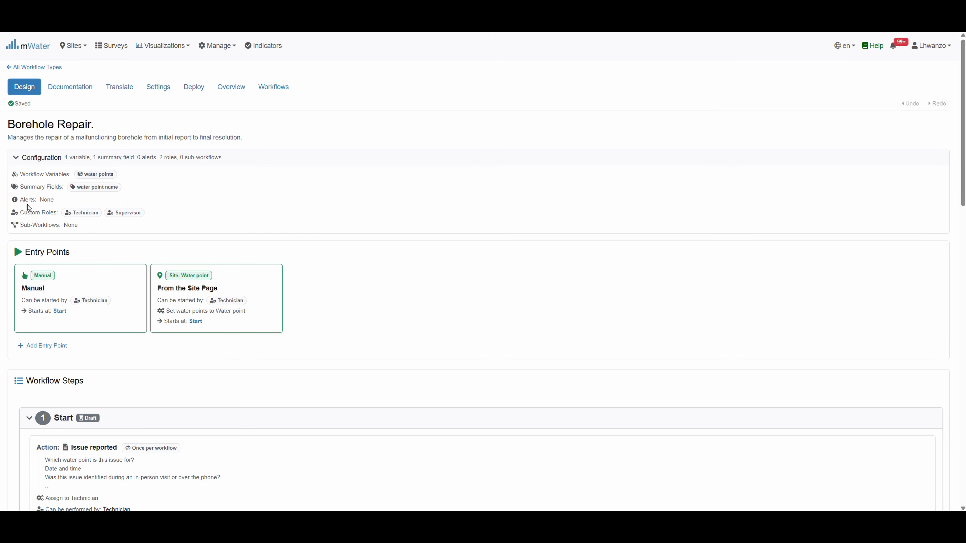
left_click(62, 201)
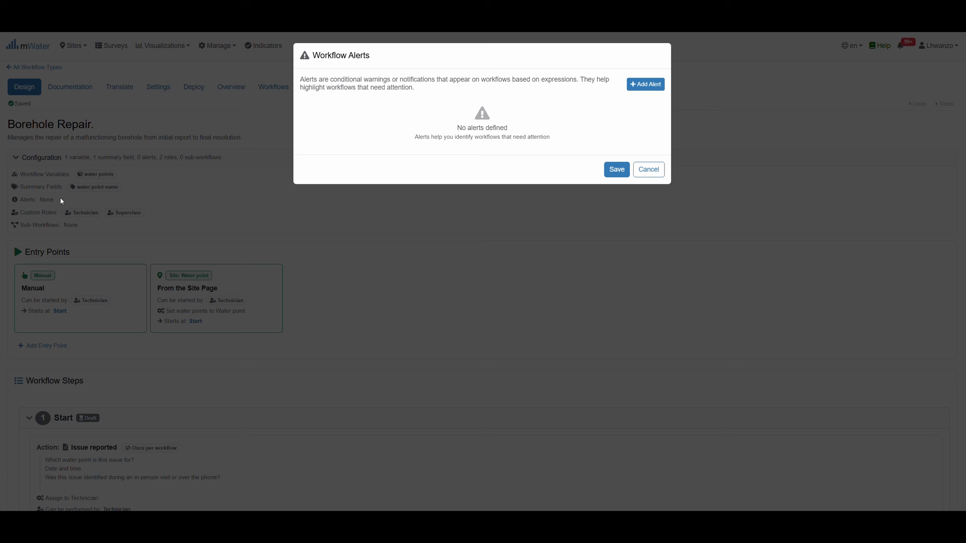
left_click(646, 86)
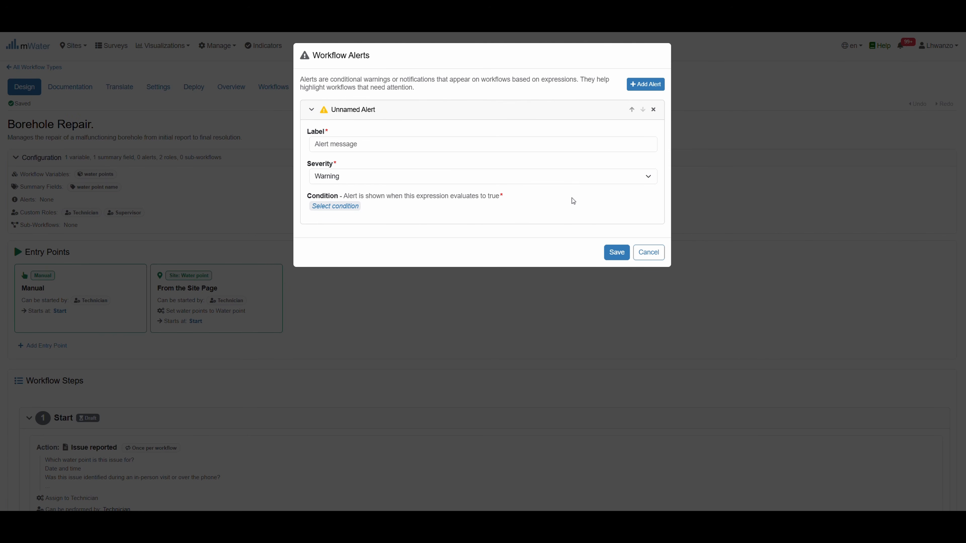
left_click(348, 146)
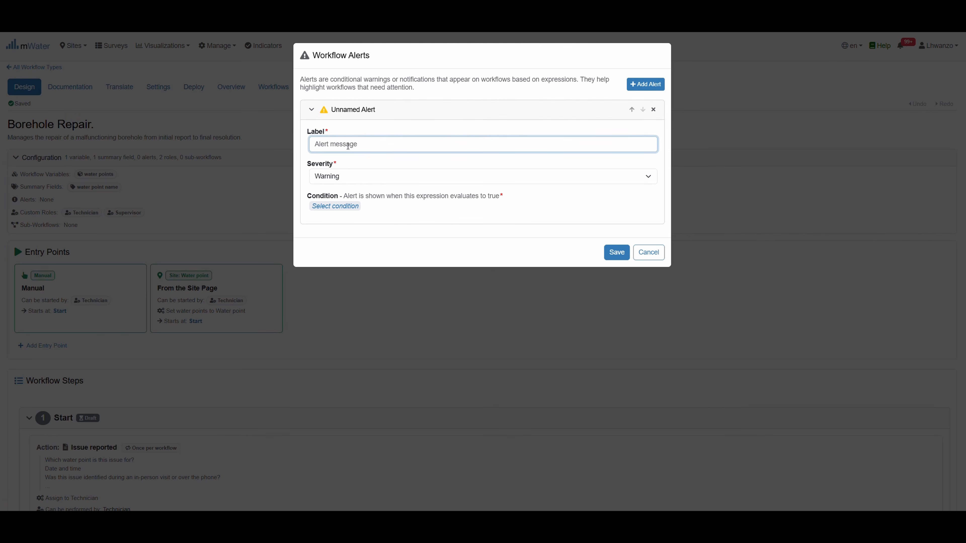
type("Urgent water point problem")
Set the alert's severity to Danger after trying Info and Warning
left_click(366, 178)
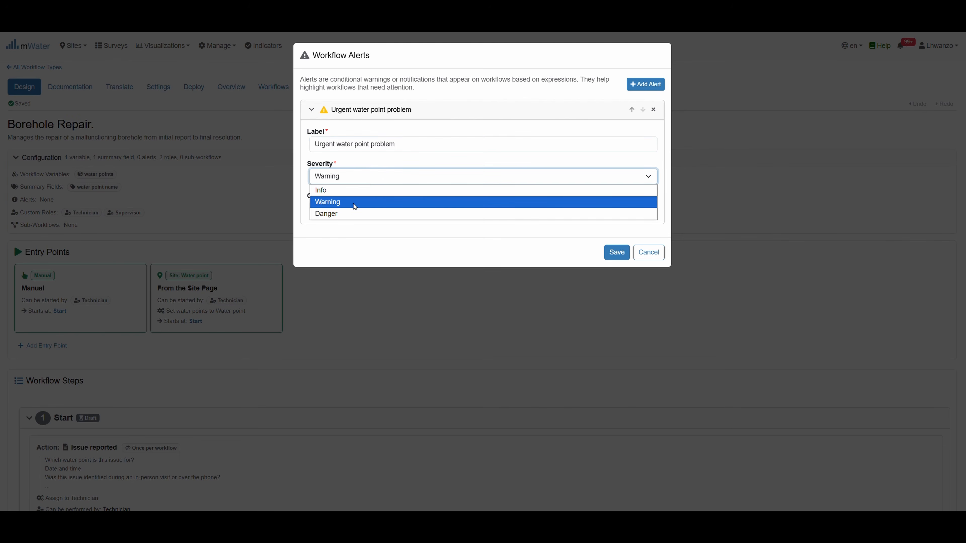
left_click(351, 214)
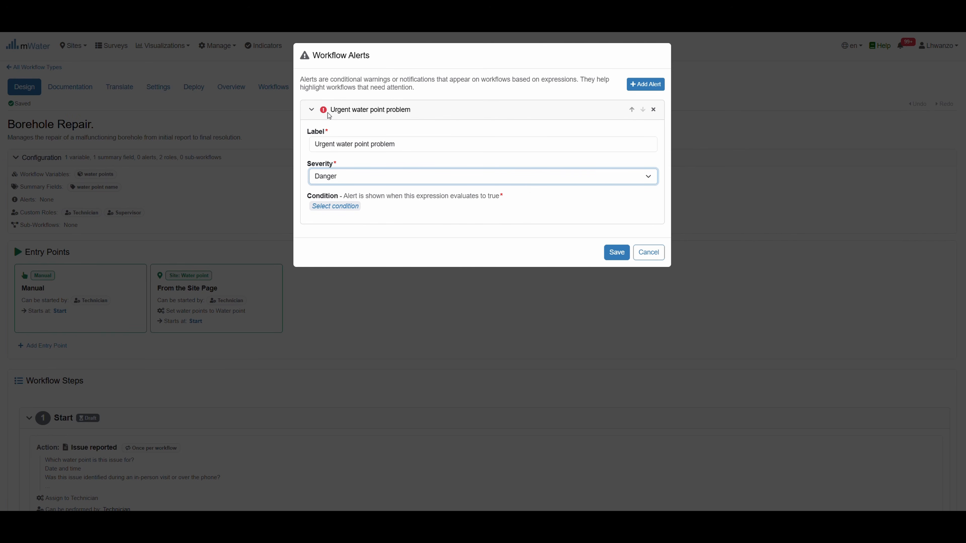
left_click(341, 176)
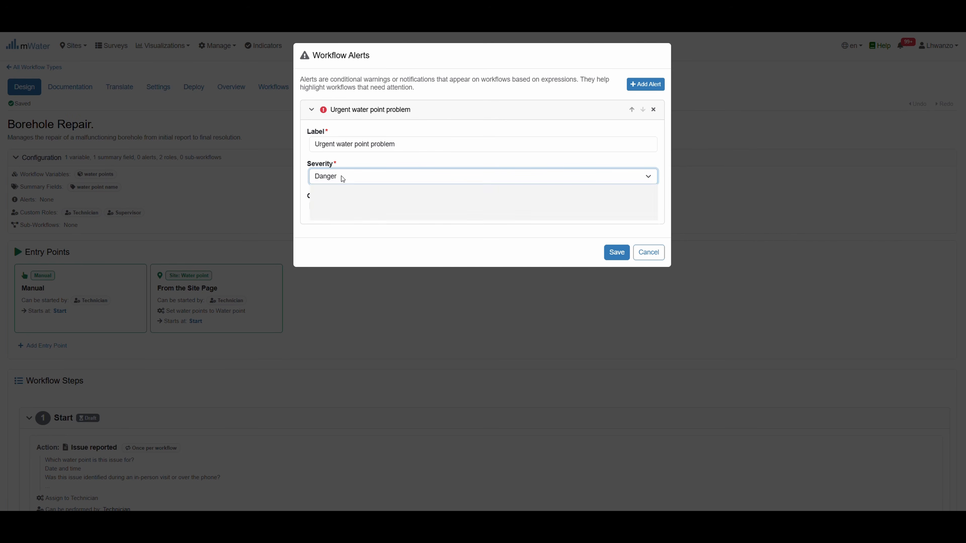
left_click(340, 190)
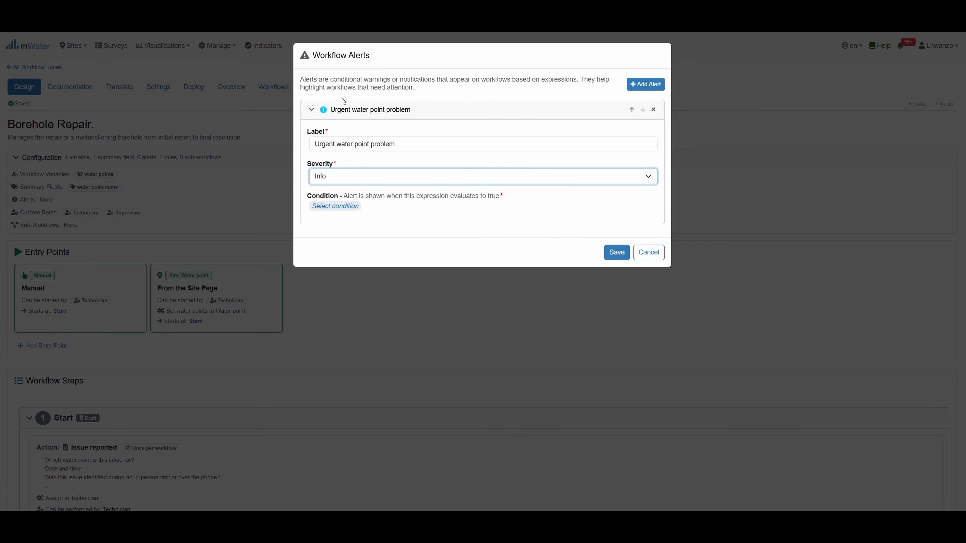
left_click(349, 176)
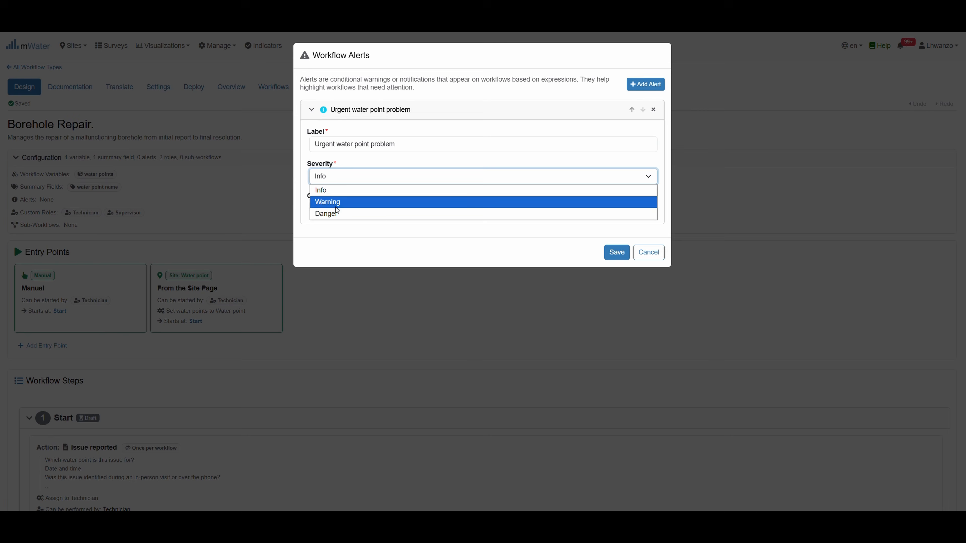
left_click(336, 204)
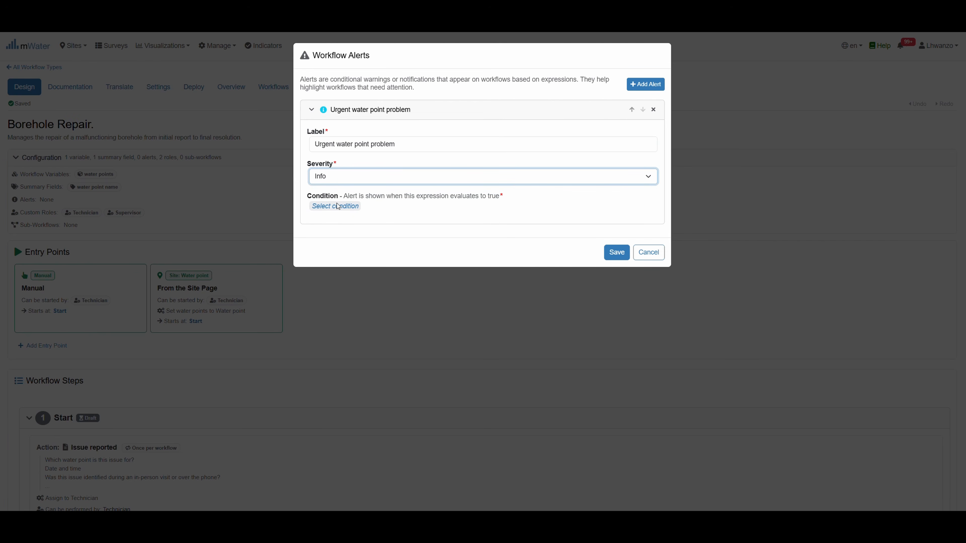
left_click(364, 183)
left_click(349, 215)
Trigger the alert when Latest Evaluate borehole issue Action's Estimated Urgency is High
left_click(340, 206)
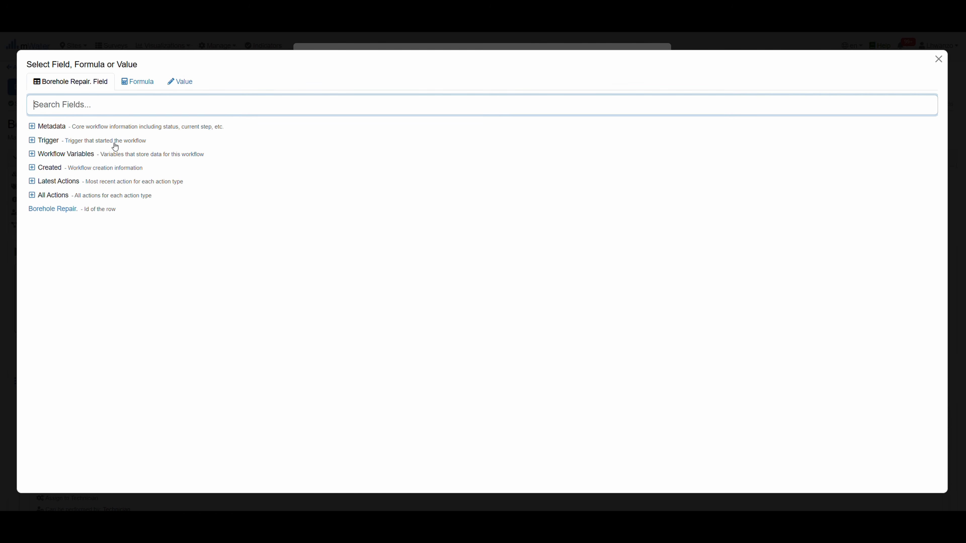
left_click(32, 182)
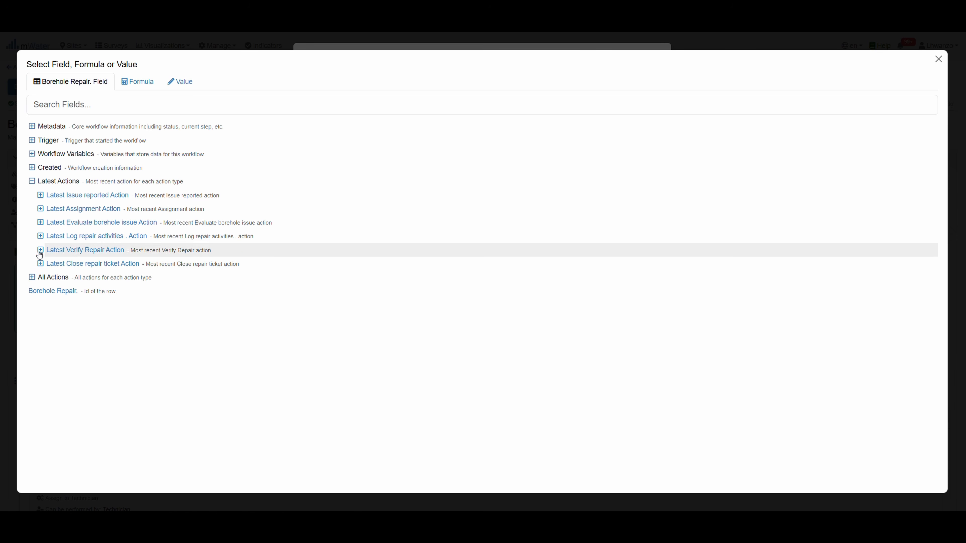
left_click(40, 223)
scroll(103, 323, "down", 1)
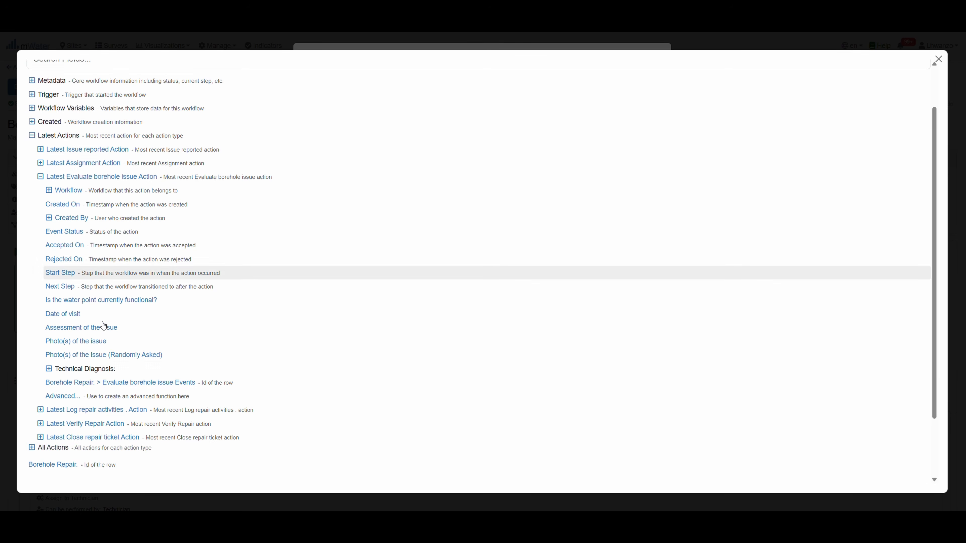
scroll(103, 326, "down", 1)
left_click(49, 340)
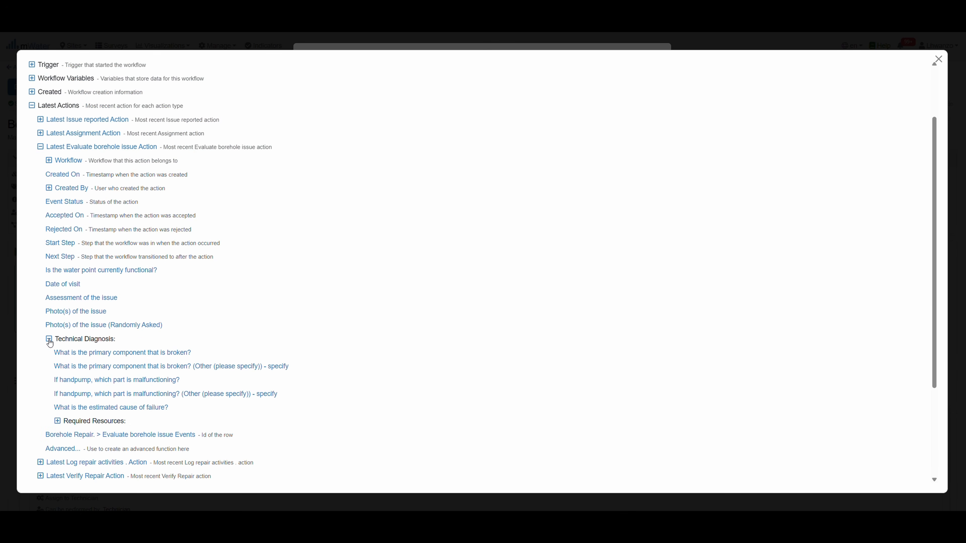
scroll(83, 379, "down", 1)
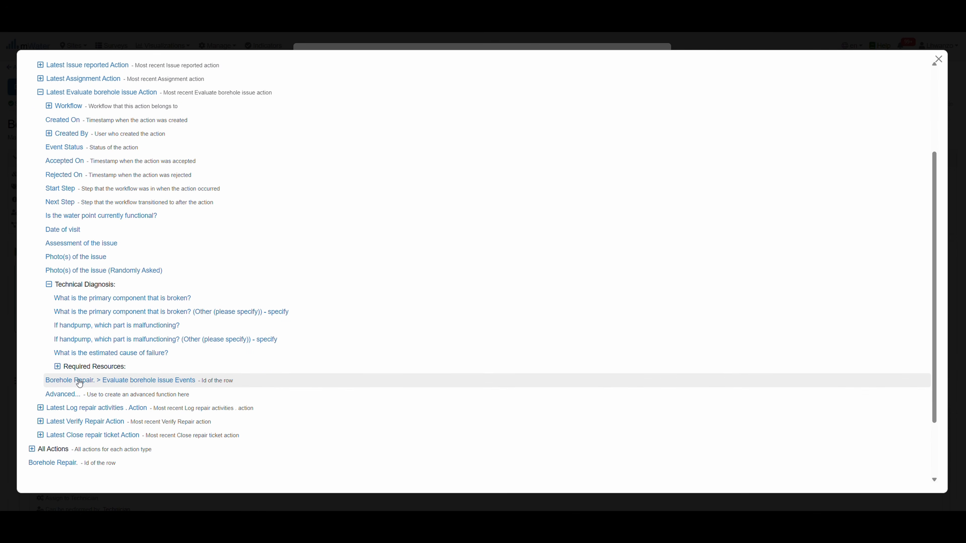
left_click(58, 366)
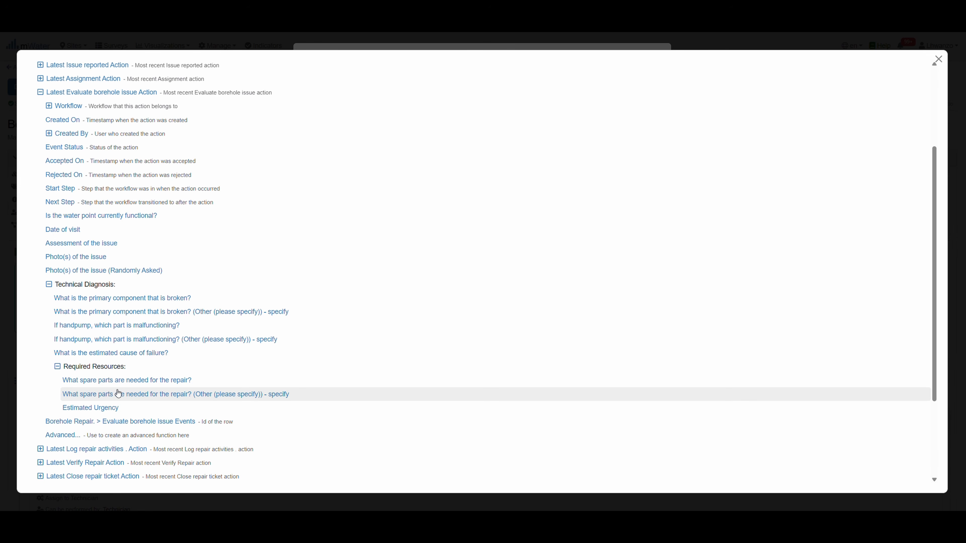
left_click(112, 407)
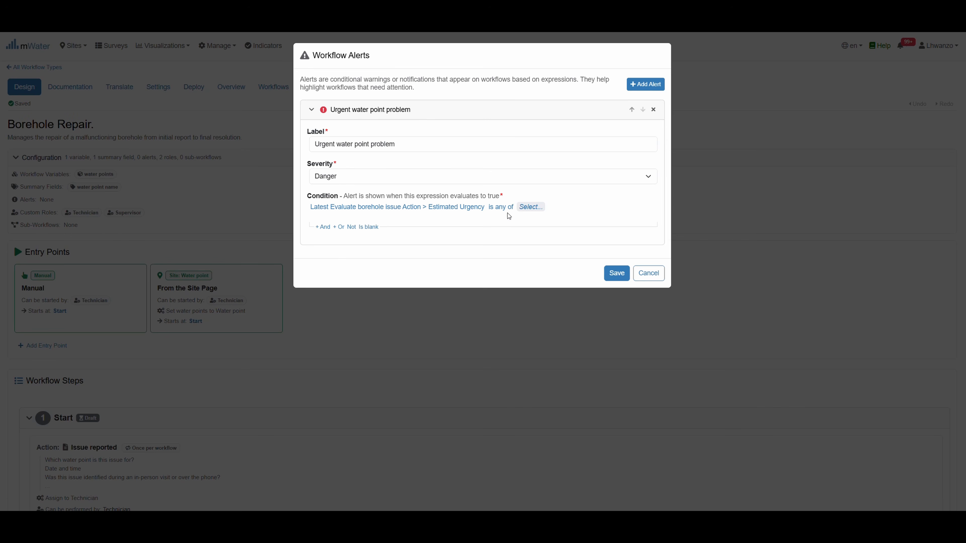
left_click(525, 207)
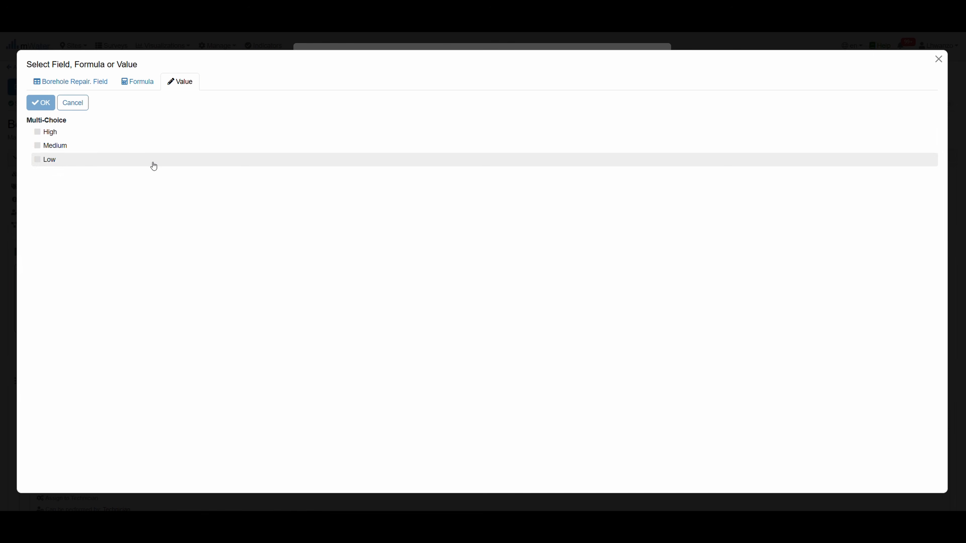
left_click(87, 133)
left_click(43, 107)
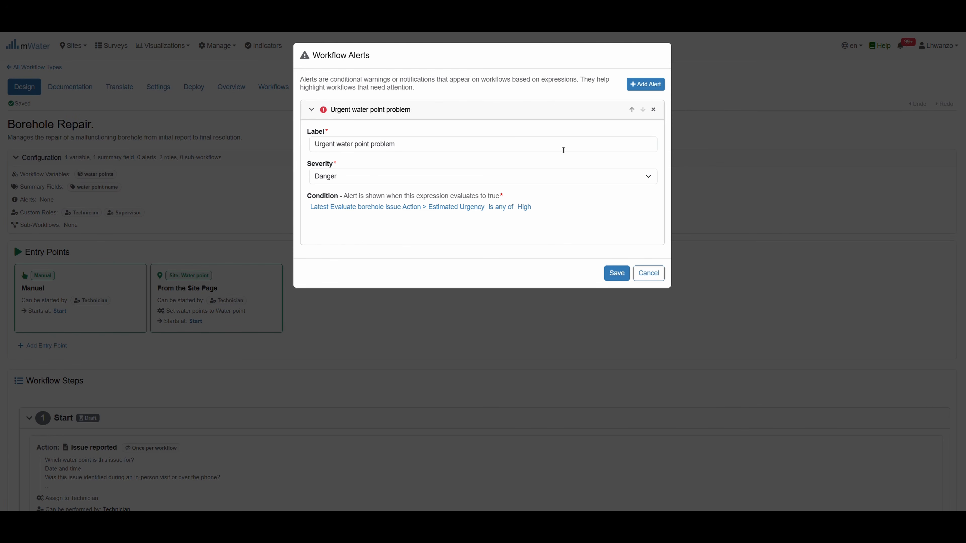
Add a second alert 'Repair overdue' whose condition uses the Days since formula
left_click(645, 84)
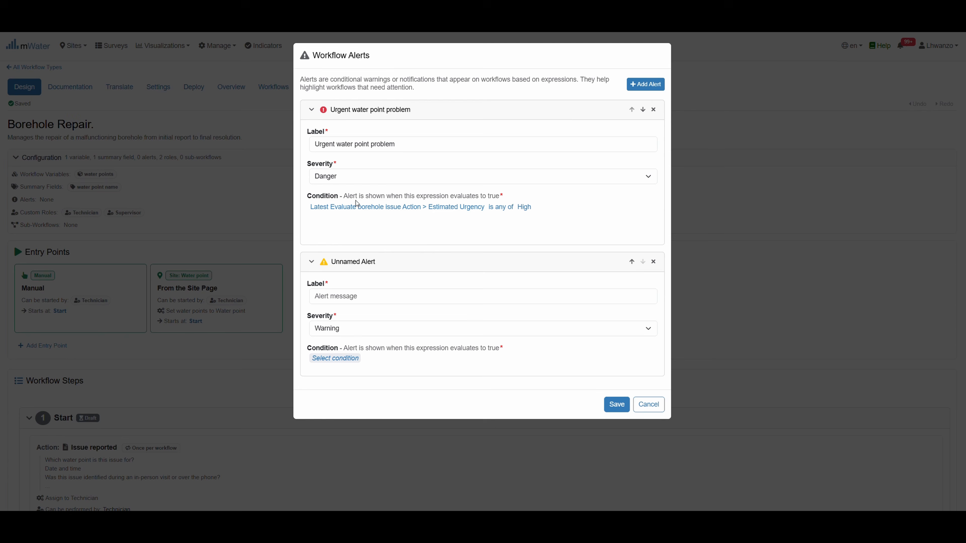
left_click(360, 295)
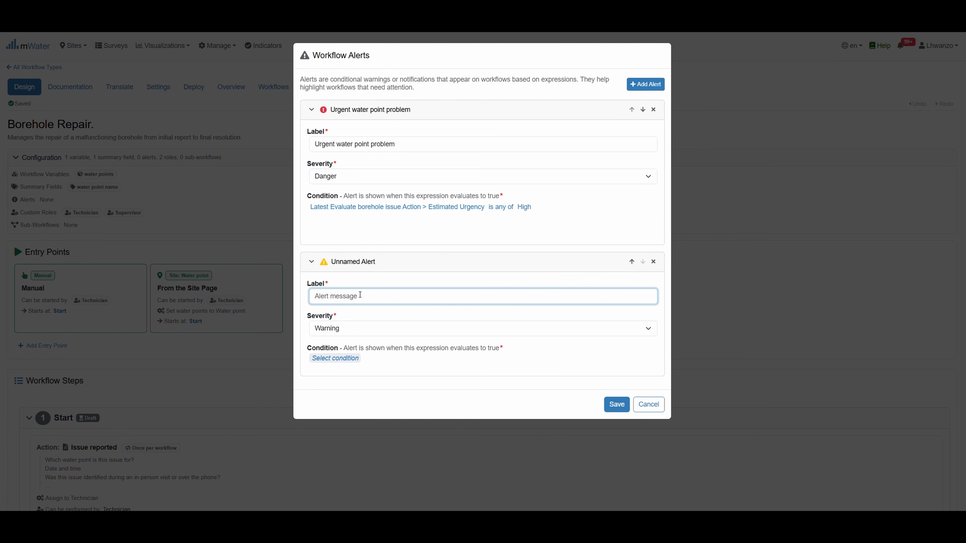
type("Repair overdue")
left_click(341, 360)
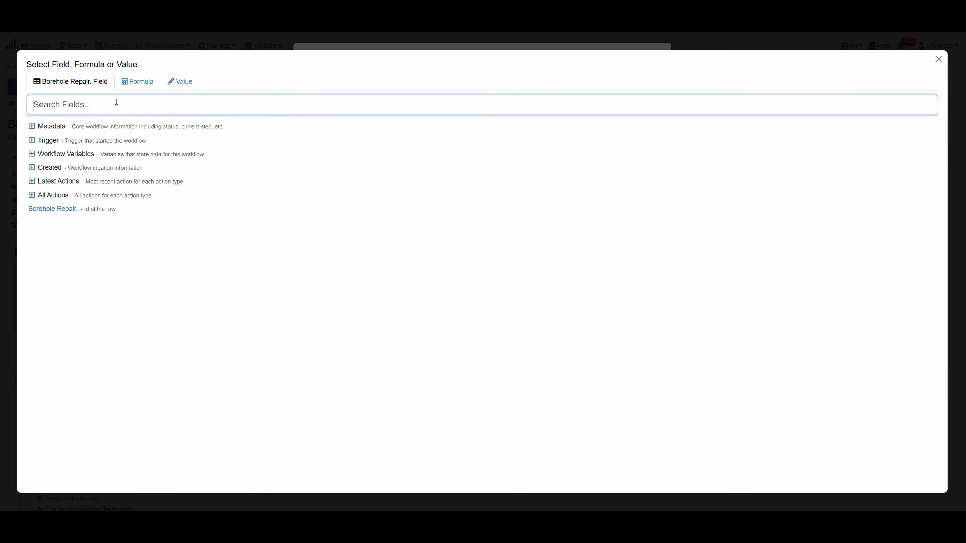
left_click(133, 84)
type("days")
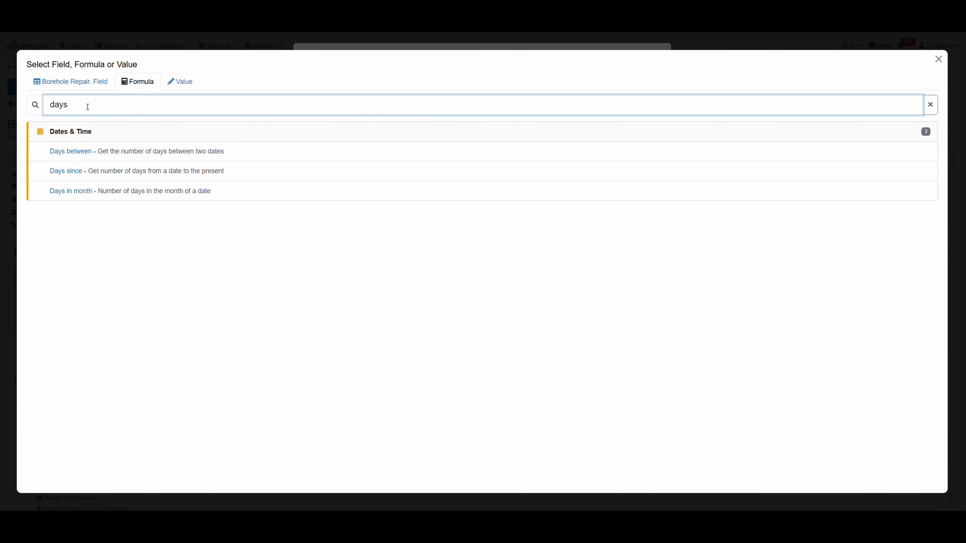
left_click(95, 170)
Count days from the Latest Issue reported Action's Date and time
left_click(360, 358)
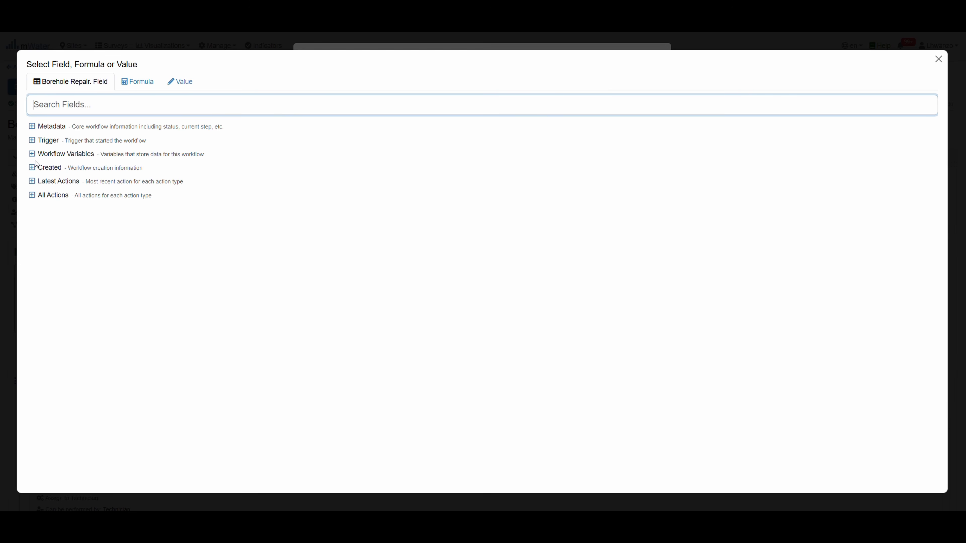
left_click(32, 156)
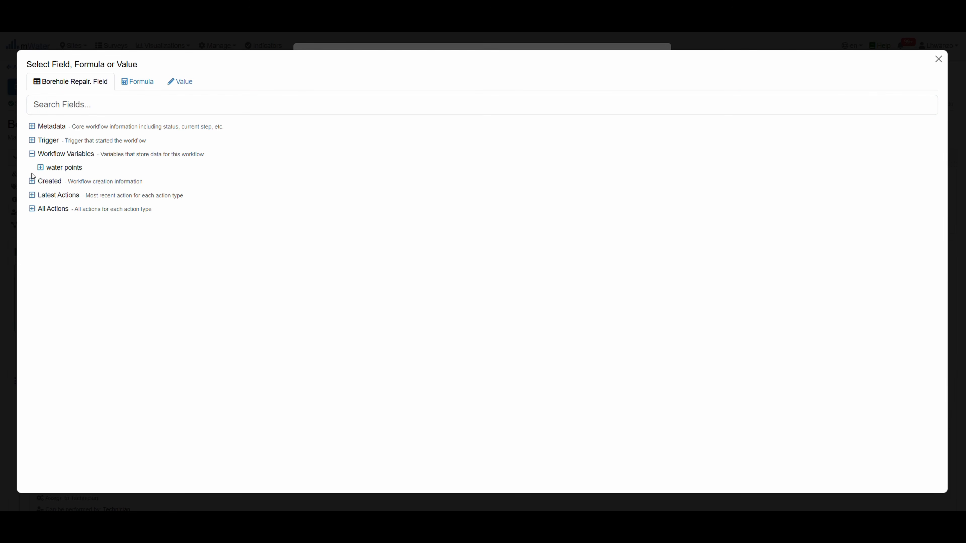
left_click(32, 181)
left_click(32, 222)
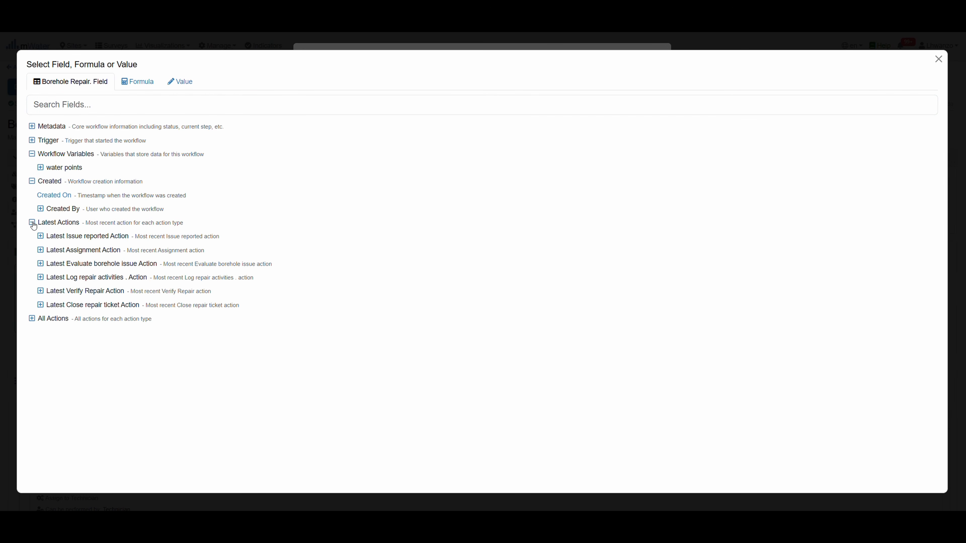
left_click(41, 239)
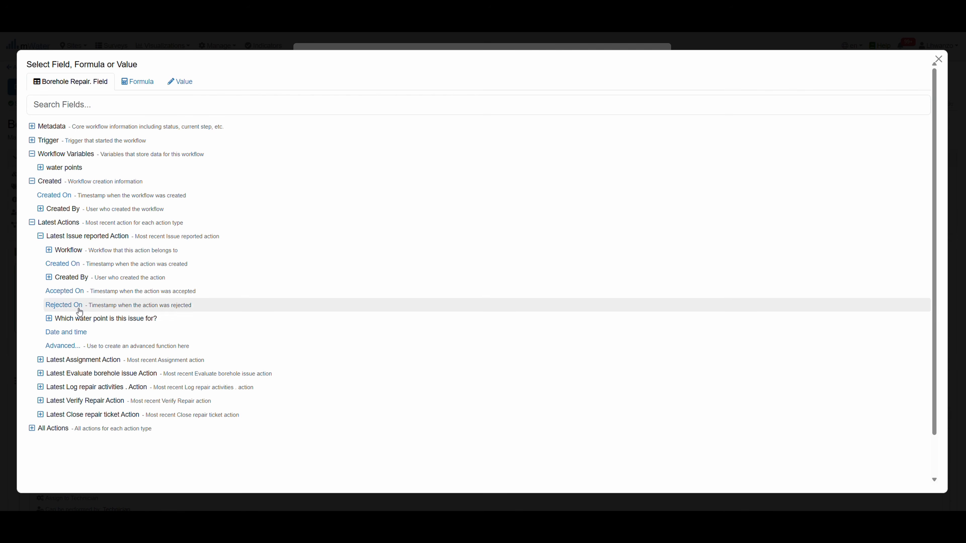
left_click(86, 333)
Require the day count to be between 7 and 30, and add an And clause
left_click(485, 359)
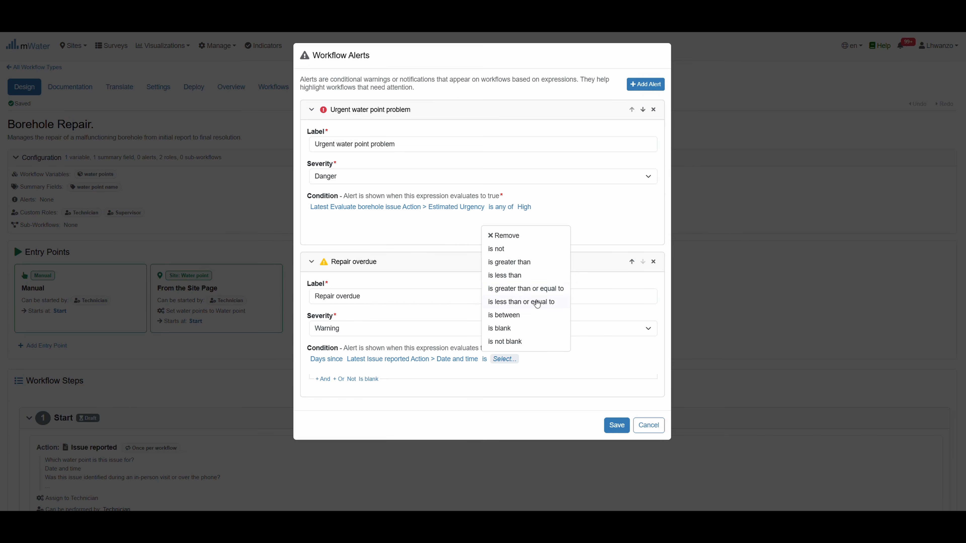
left_click(511, 317)
mouse_move(528, 376)
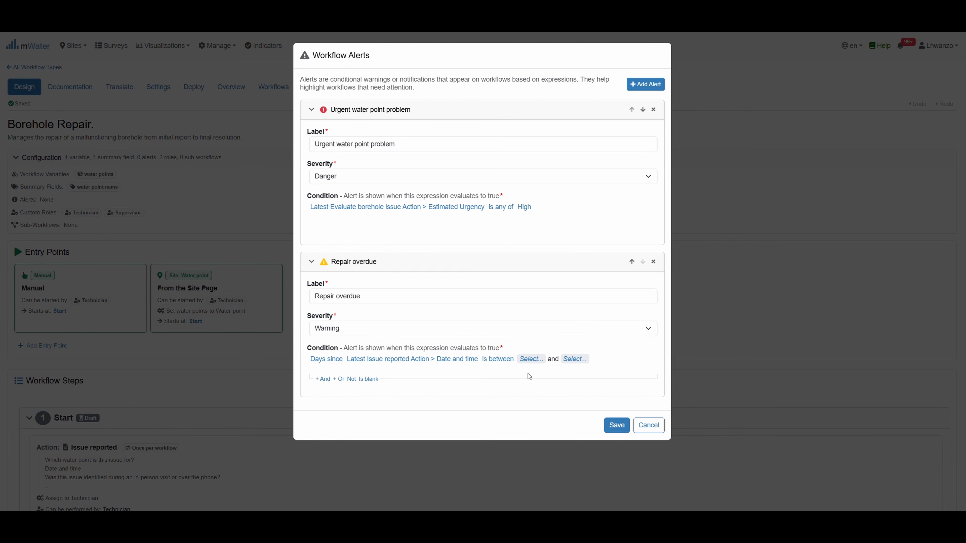
left_click(531, 359)
left_click(72, 134)
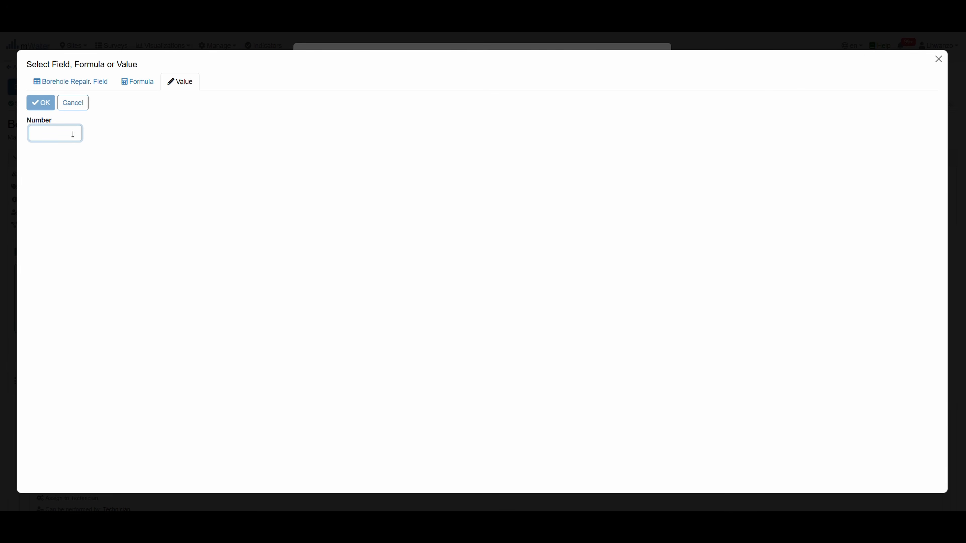
type("7")
left_click(44, 104)
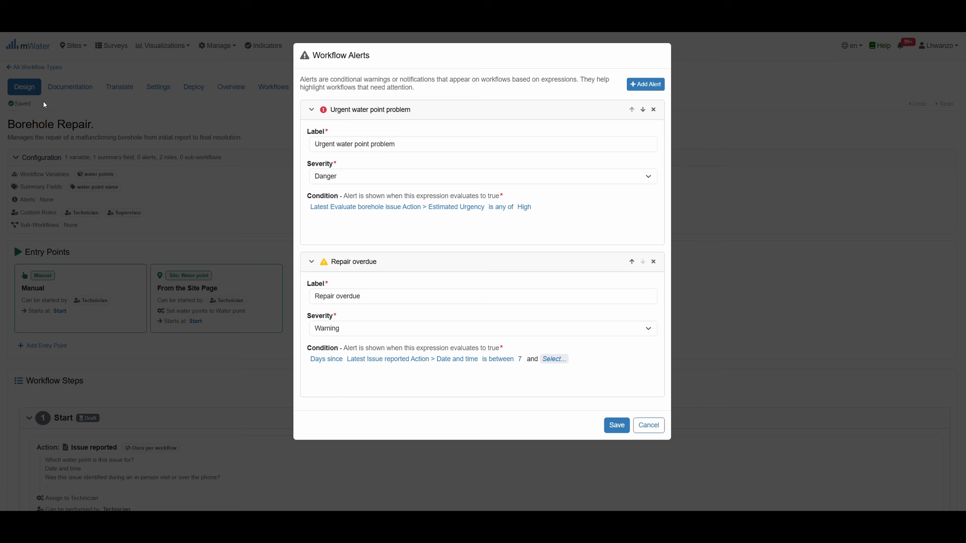
left_click(548, 361)
left_click(75, 140)
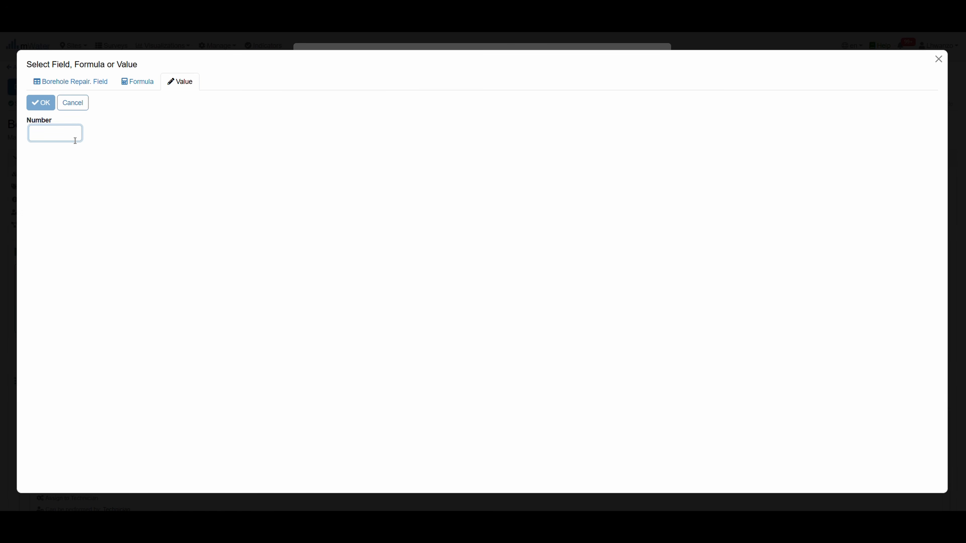
type("30")
left_click(47, 107)
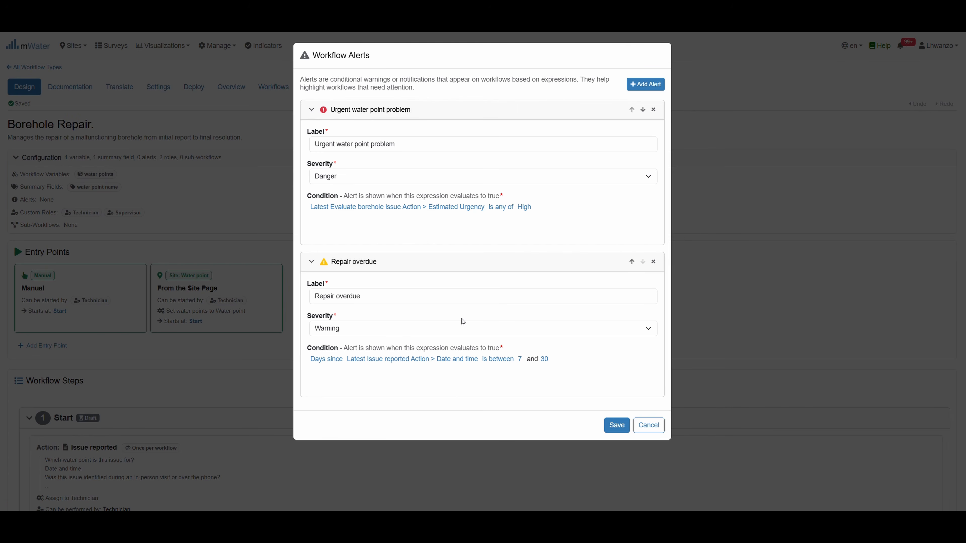
left_click(330, 380)
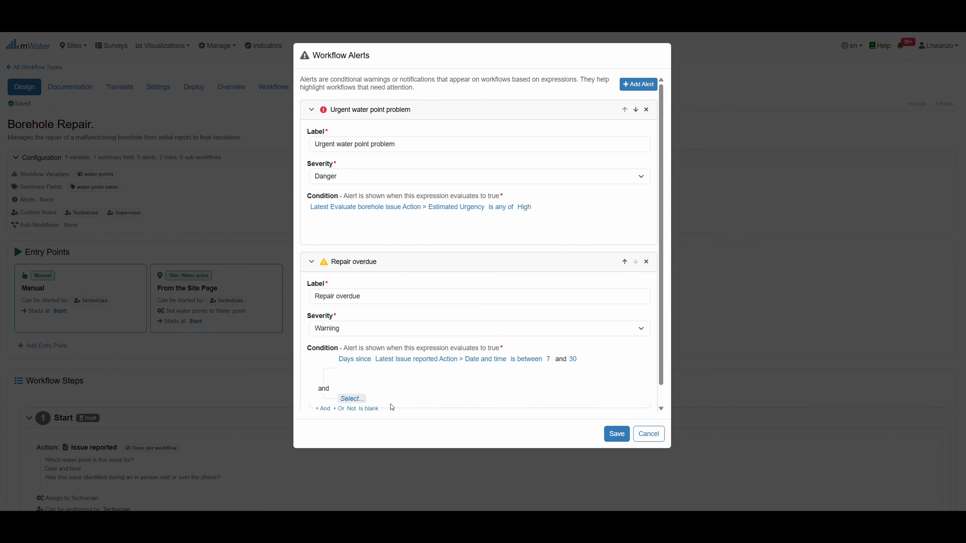
Make the And clause require Latest Log repair activities' Repair completed? is No
scroll(399, 398, "down", 1)
left_click(352, 380)
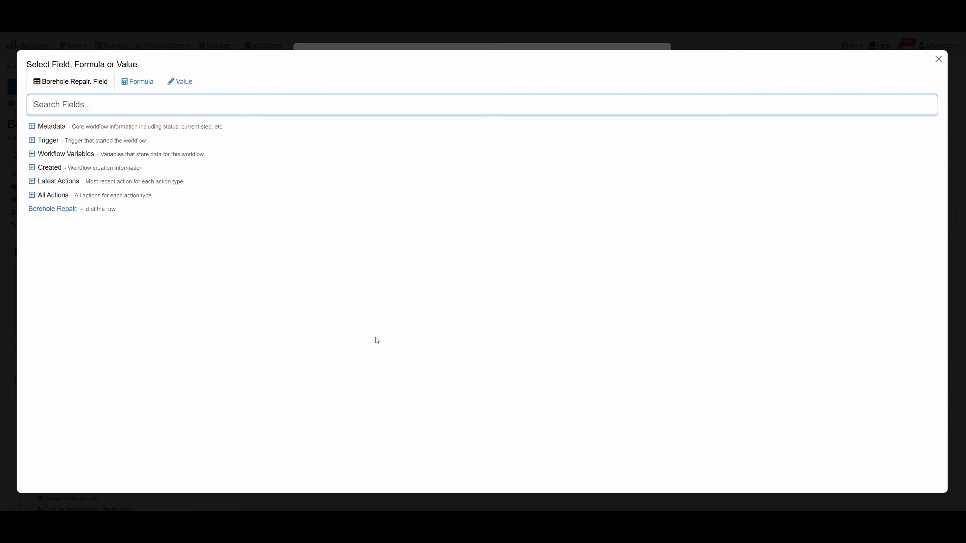
left_click(32, 183)
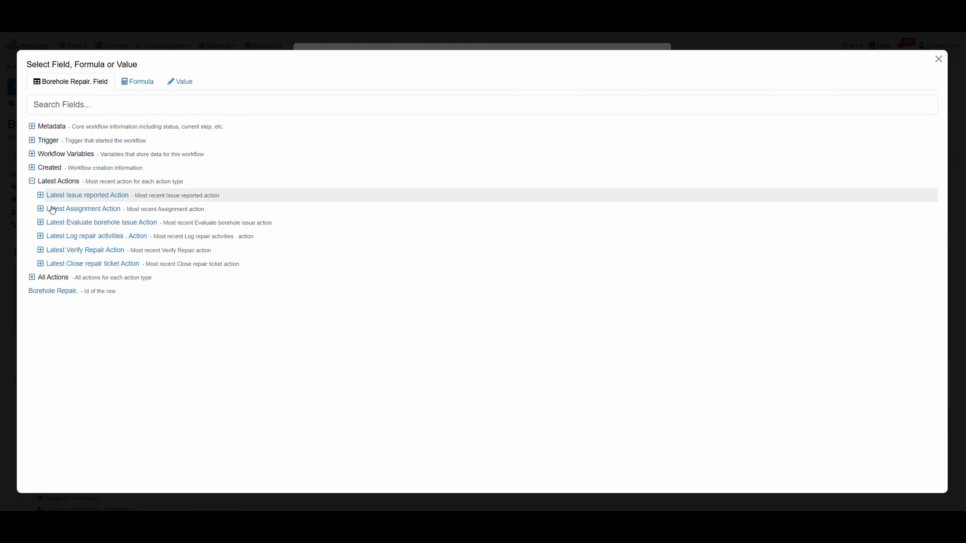
left_click(41, 237)
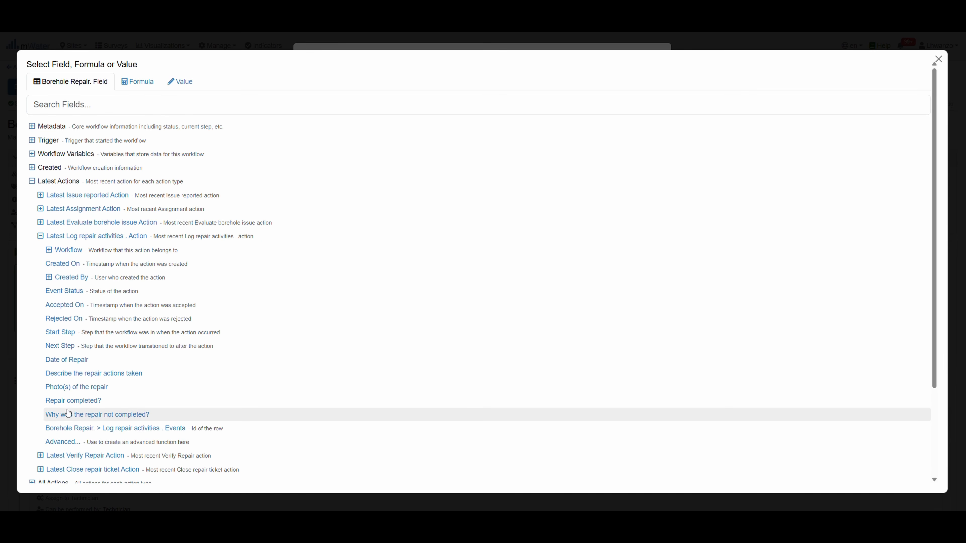
left_click(74, 401)
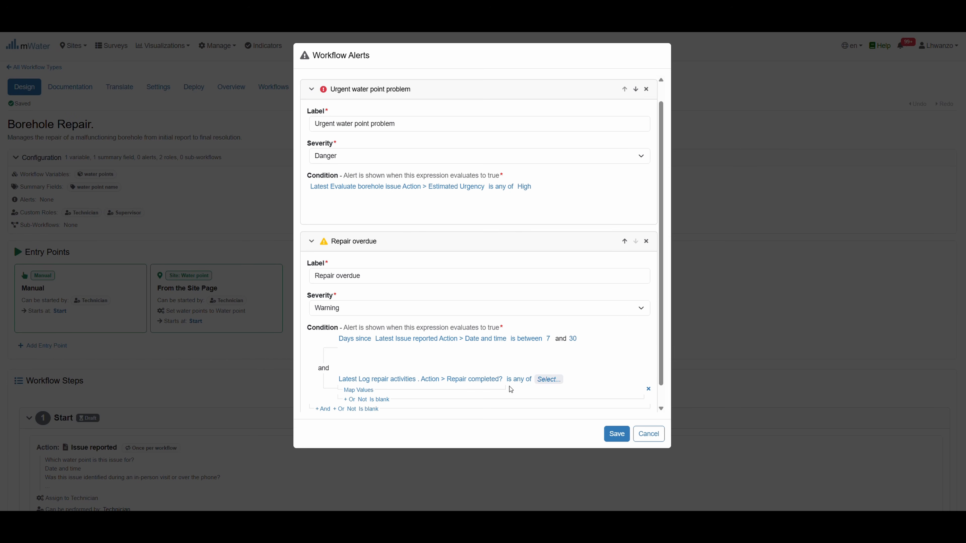
left_click(519, 379)
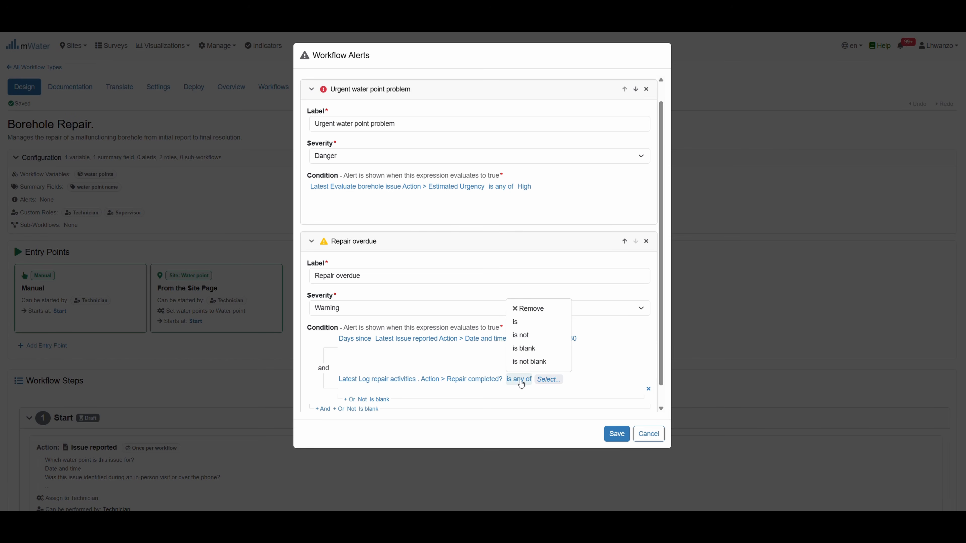
left_click(524, 322)
left_click(522, 380)
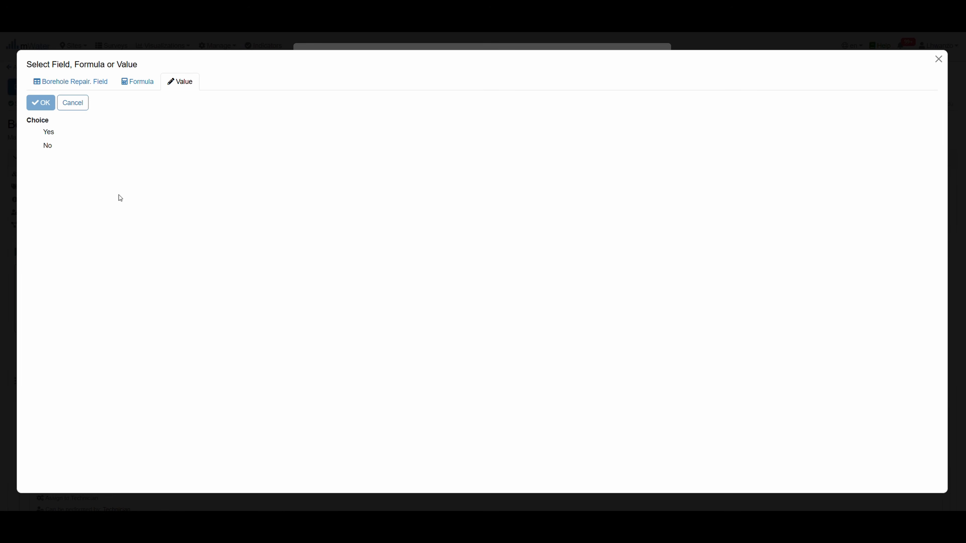
left_click(42, 145)
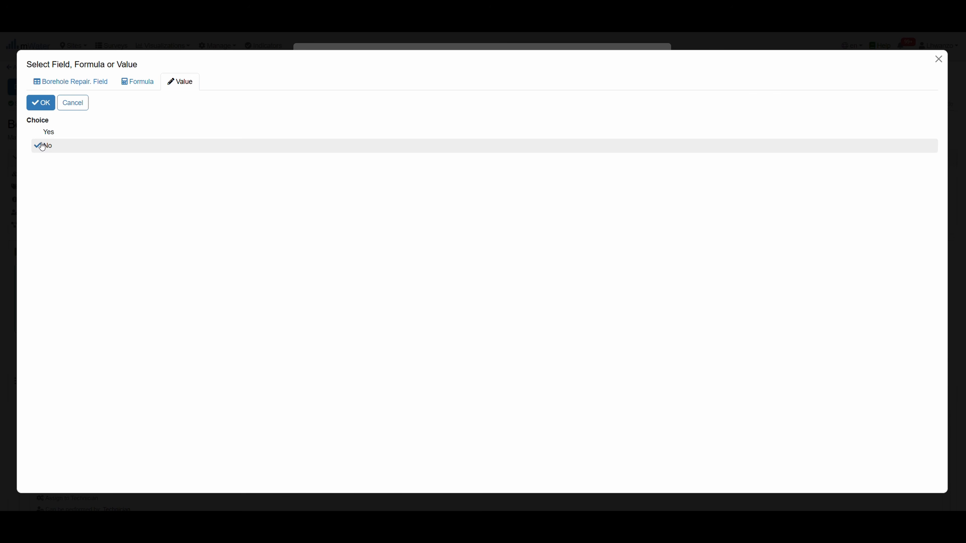
left_click(40, 103)
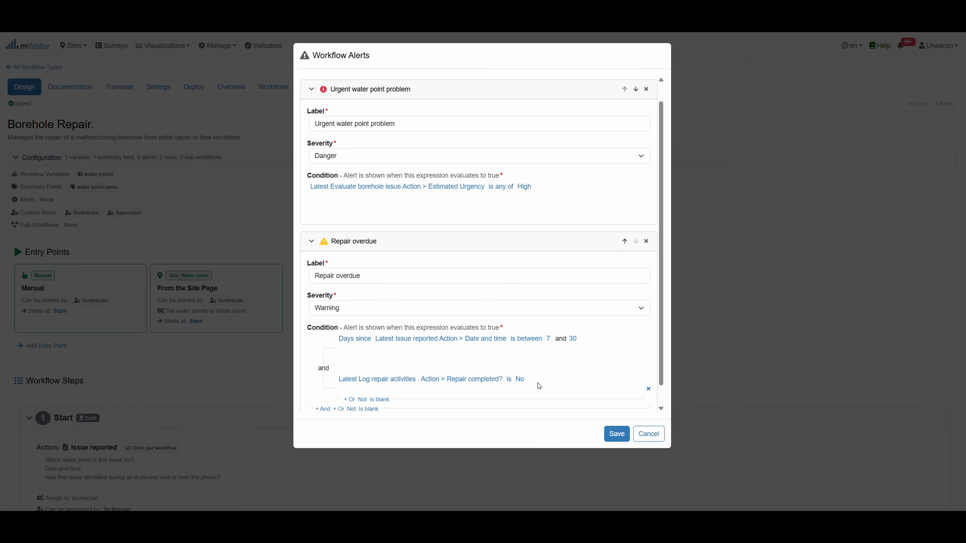
Review the Repair overdue label and keep its severity at Warning
left_click_drag(530, 382, 374, 337)
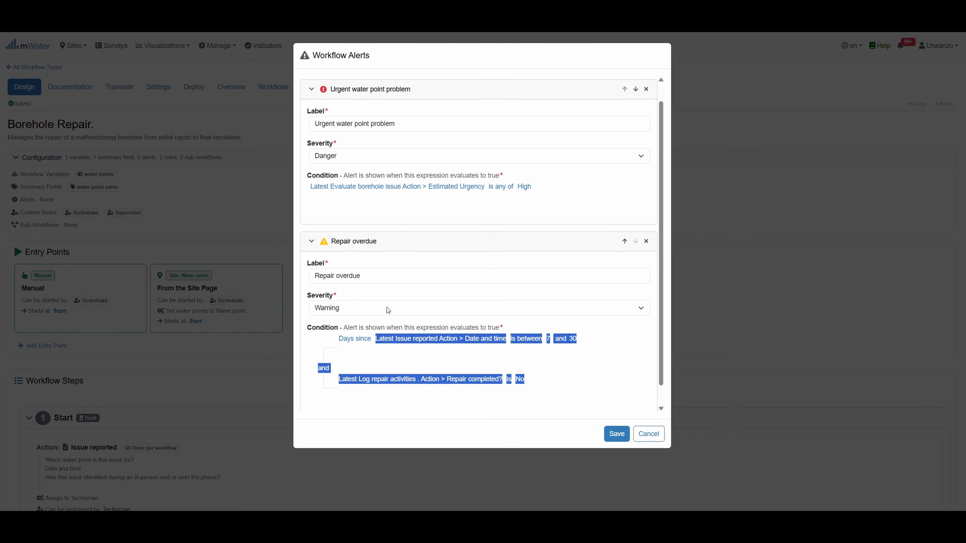
left_click(371, 281)
left_click_drag(374, 276, 316, 278)
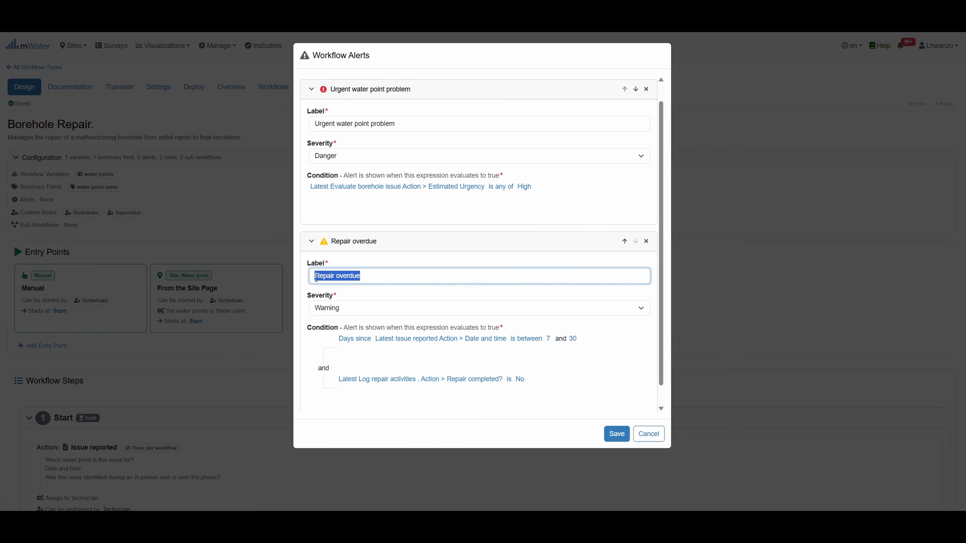
left_click(487, 308)
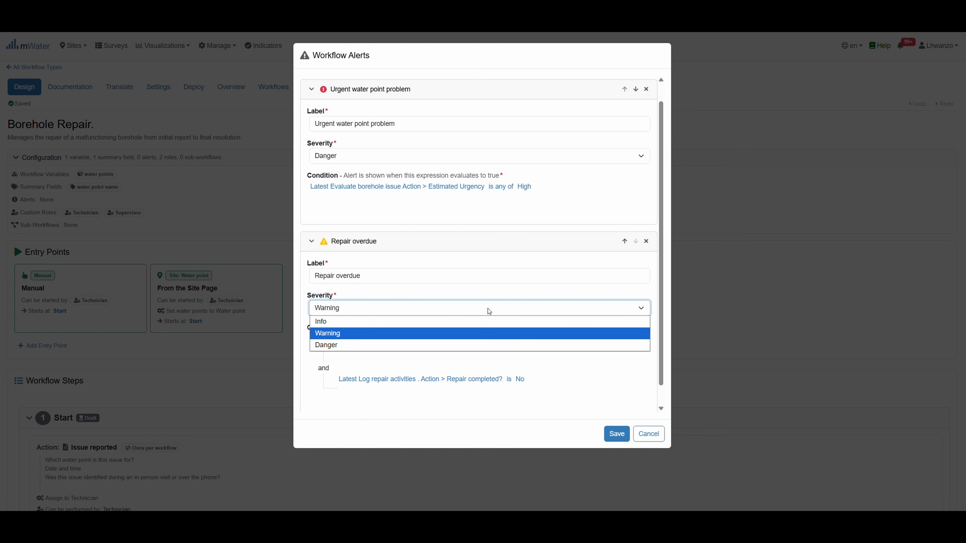
left_click(301, 370)
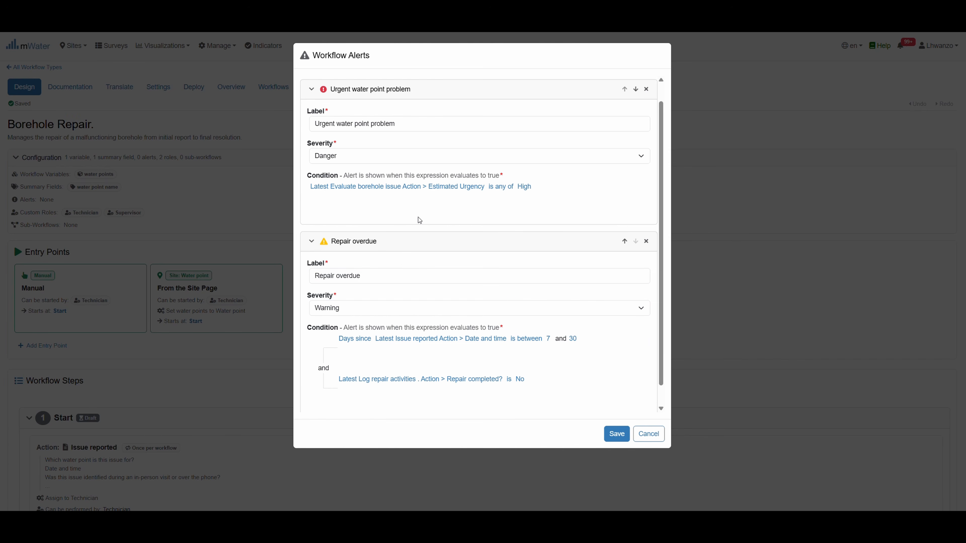
scroll(417, 220, "down", 1)
scroll(418, 220, "up", 2)
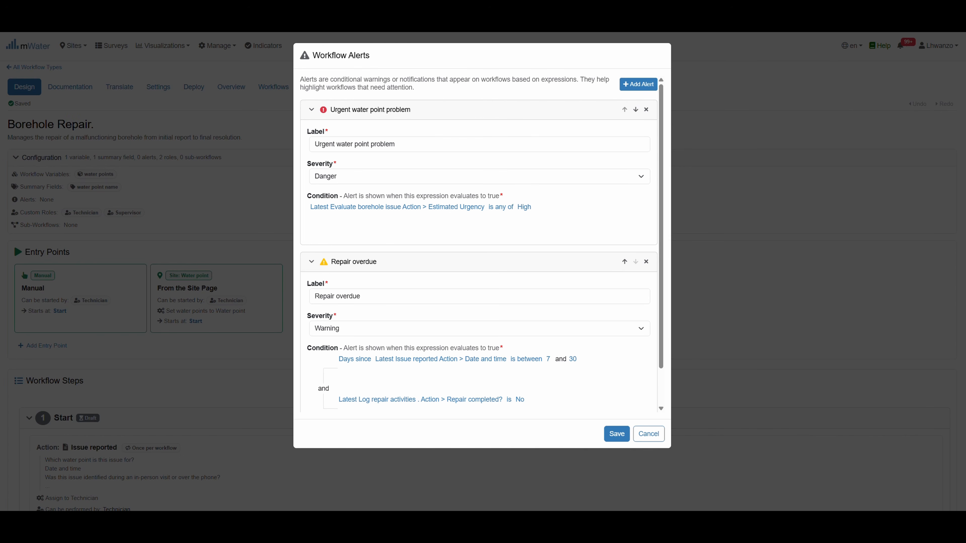
Save the Urgent water point problem and Repair overdue alerts, then review the Borehole Repair configuration panel
left_click(618, 435)
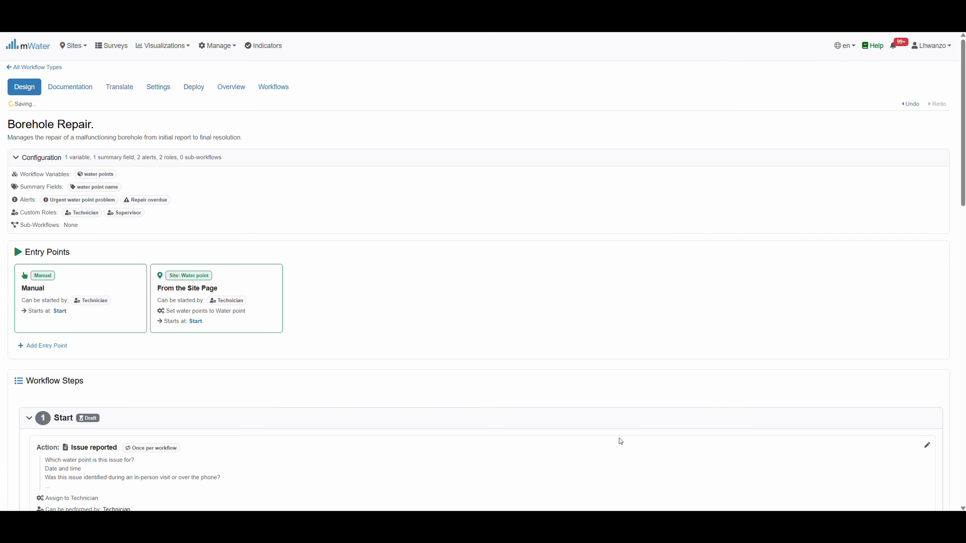
left_click_drag(178, 200, 50, 201)
left_click(258, 210)
scroll(279, 277, "down", 3)
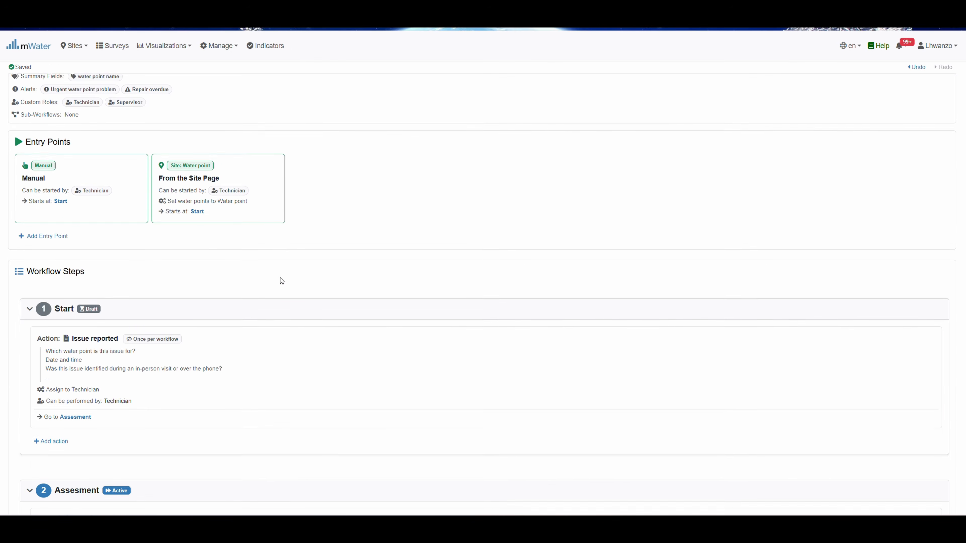
scroll(282, 281, "down", 20)
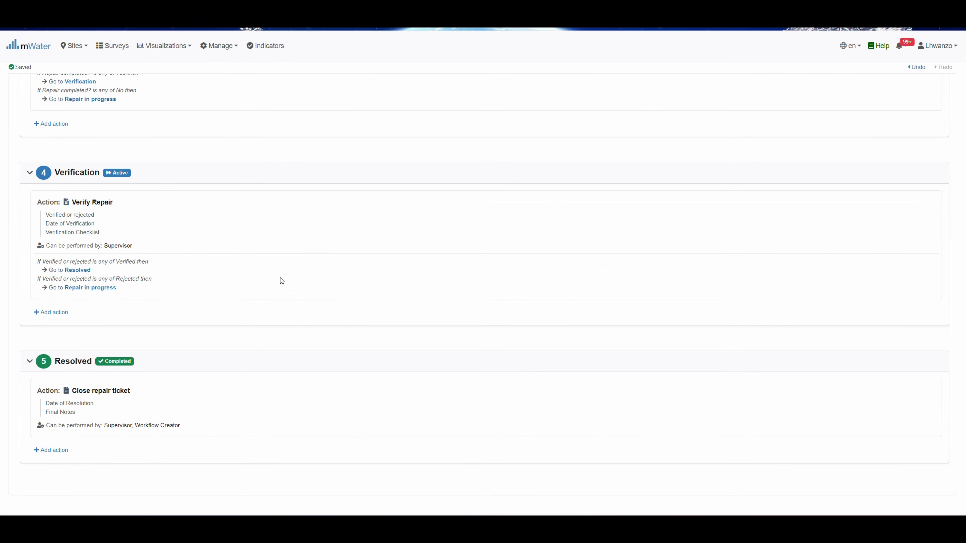
scroll(282, 281, "up", 20)
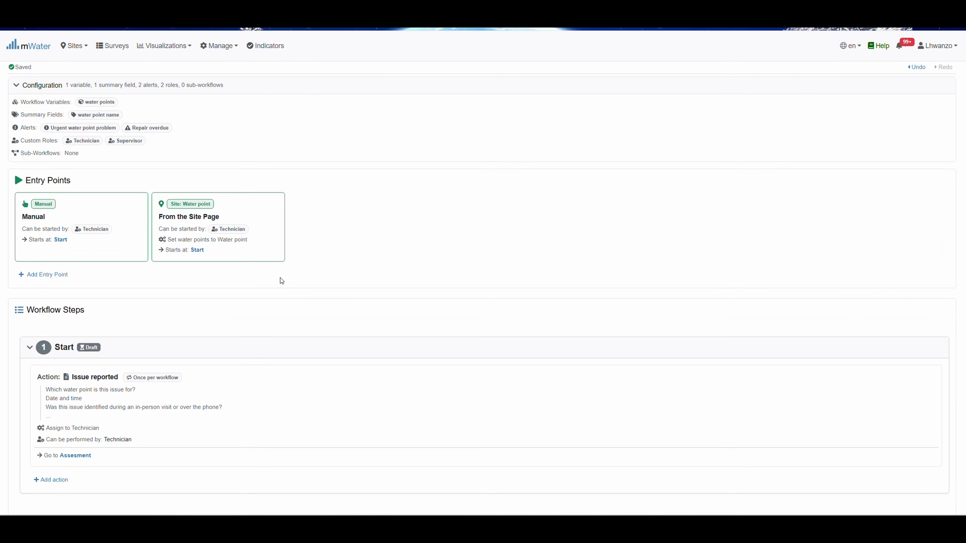
scroll(282, 282, "up", 2)
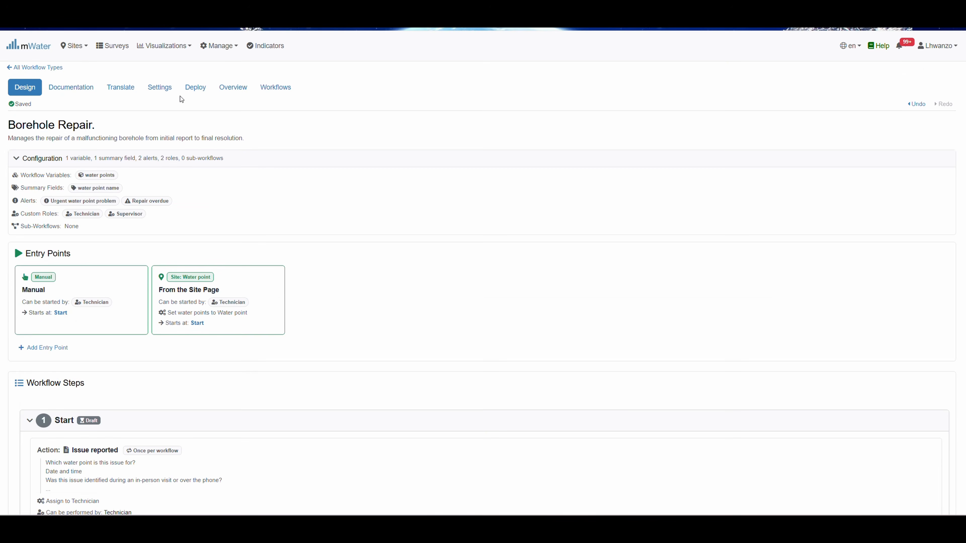
View Borehole Repair as a flow chart through Log repair activities, then check its empty deployments page
left_click(244, 91)
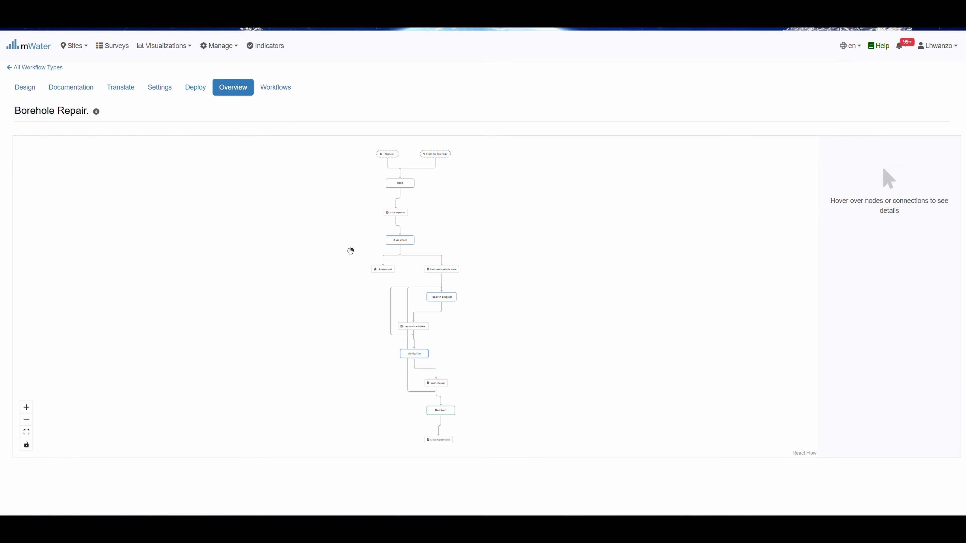
scroll(350, 250, "up", 5)
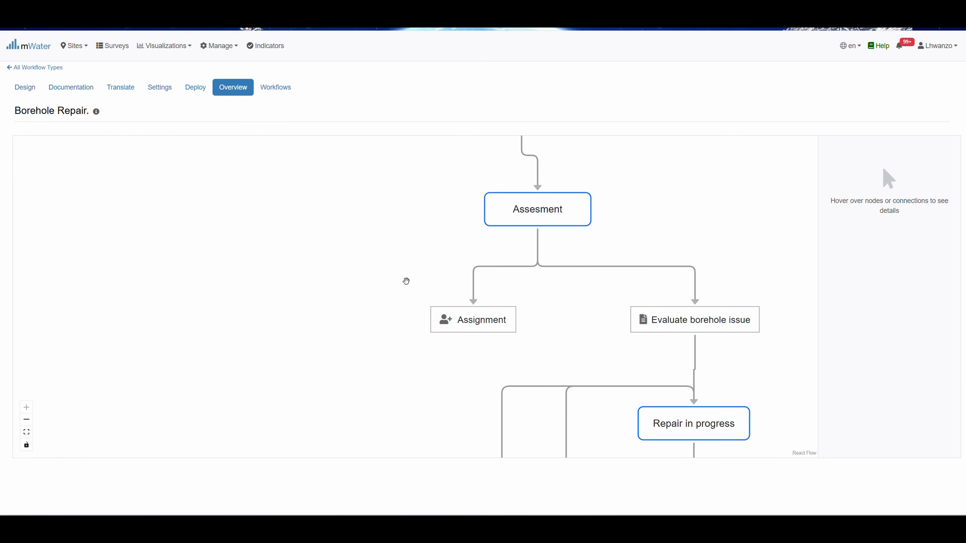
left_click_drag(406, 282, 226, 269)
left_click_drag(585, 299, 576, 126)
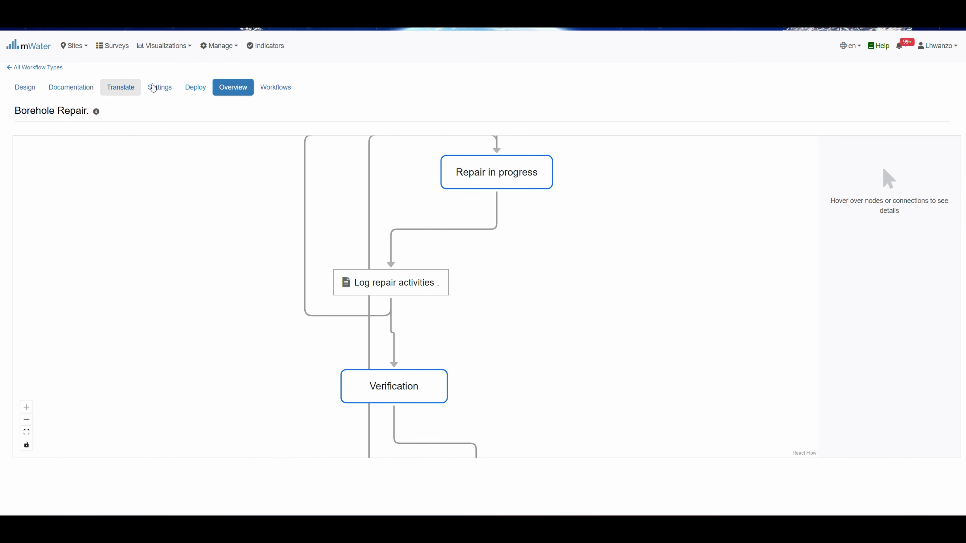
left_click(194, 95)
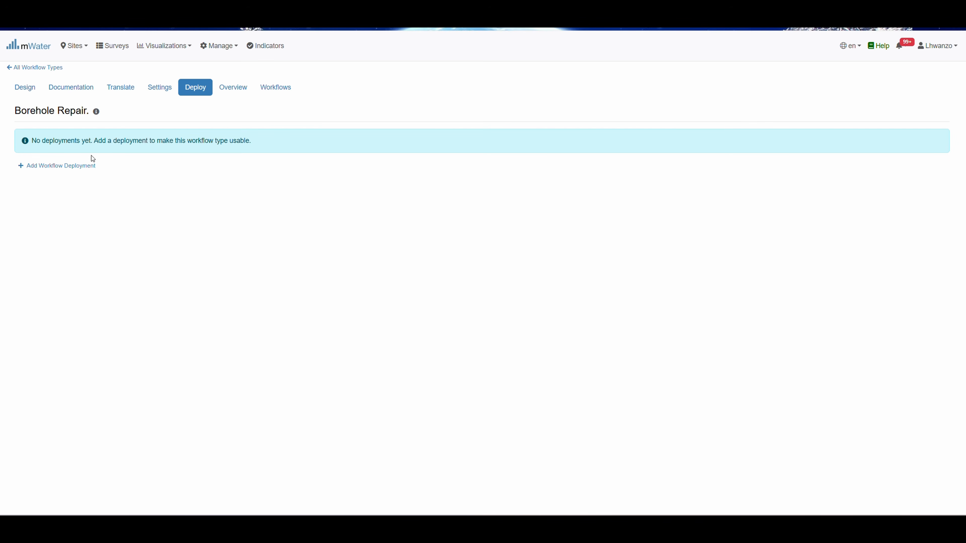
Create 'Test deployment' with one user as admin and the Technician and Supervisor roles left unassigned
left_click(69, 167)
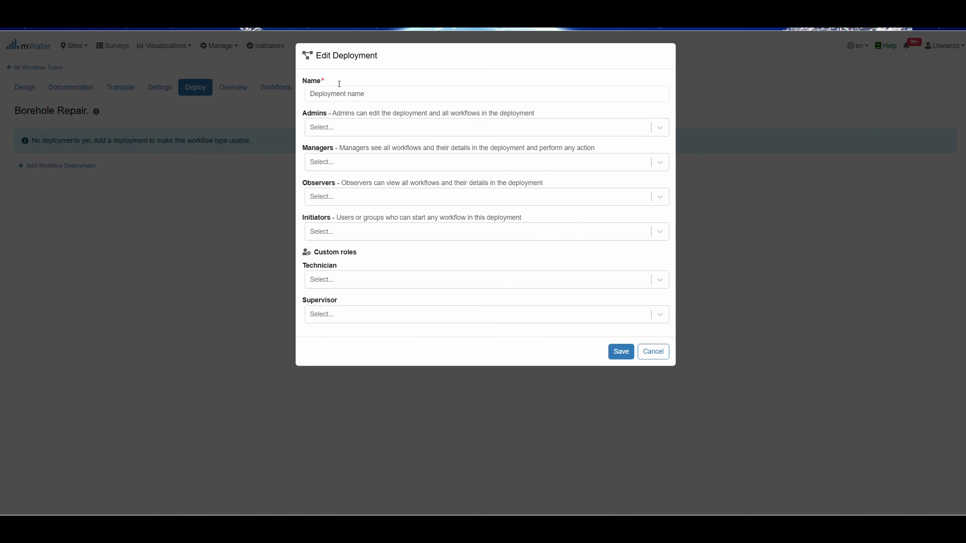
left_click(342, 94)
type("T")
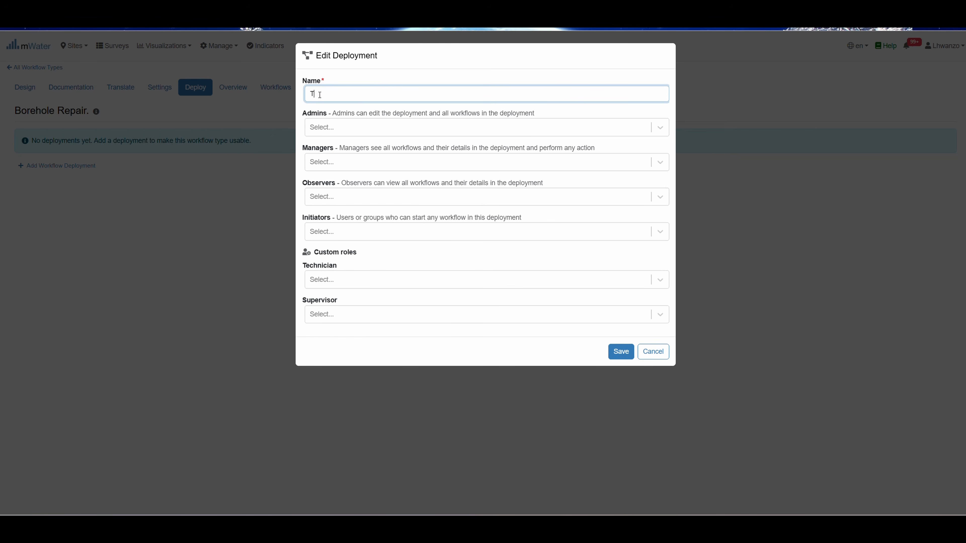
type("est deployment")
left_click(335, 131)
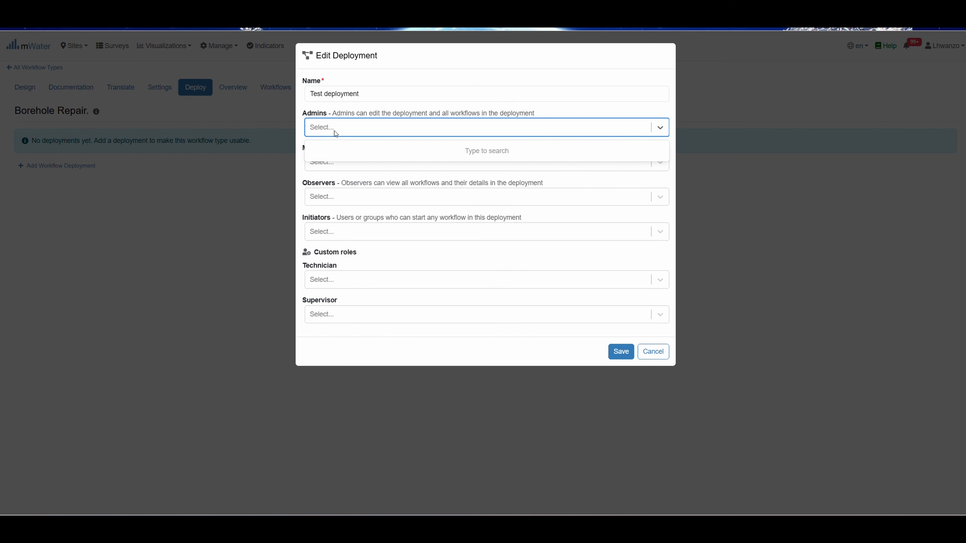
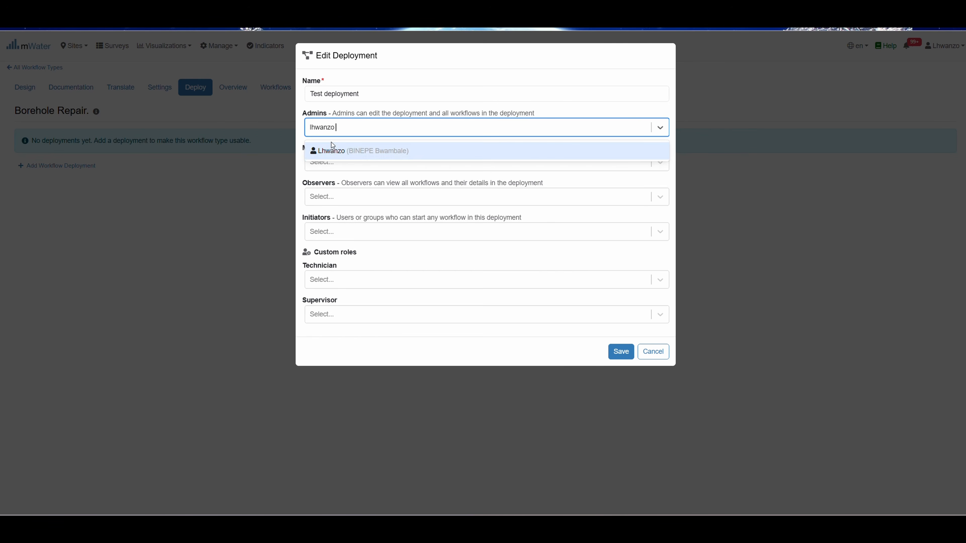
left_click(333, 148)
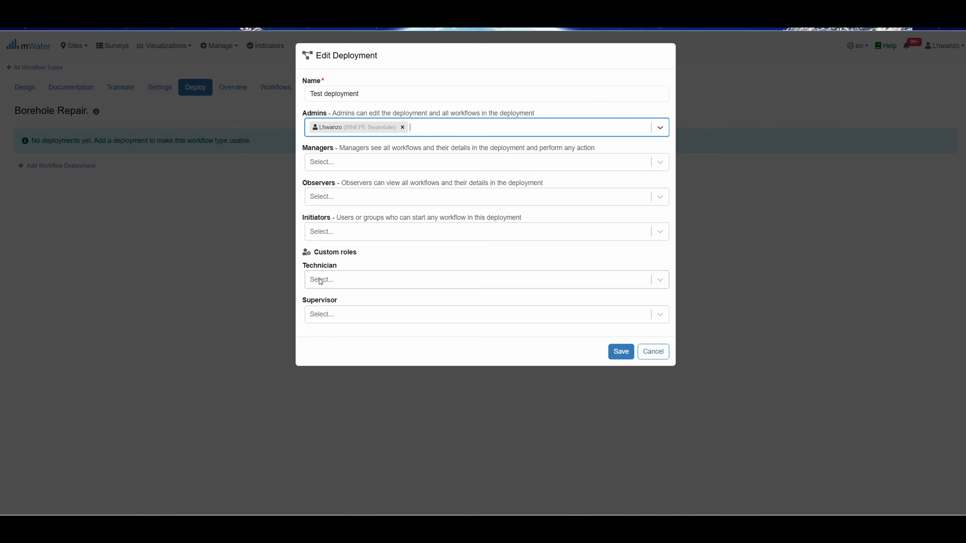
left_click(331, 281)
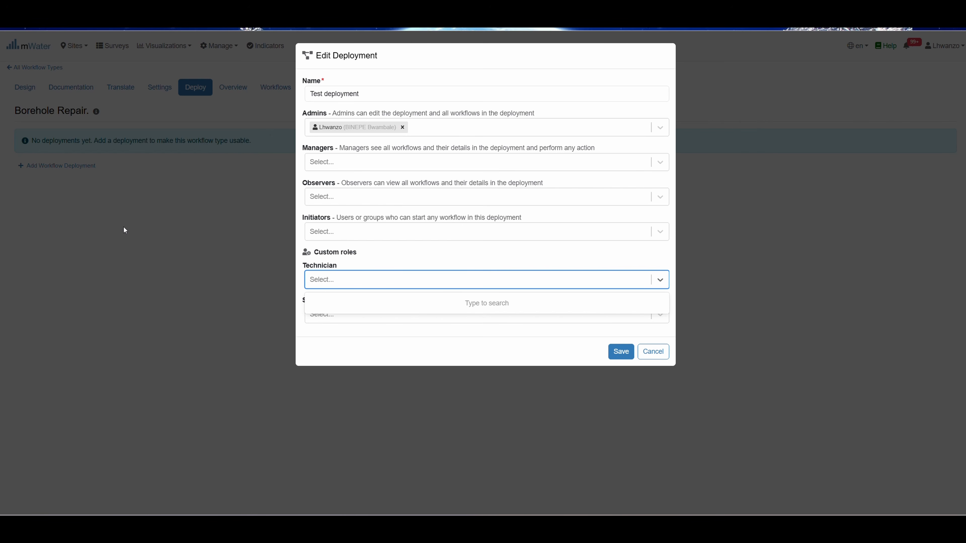
left_click(330, 278)
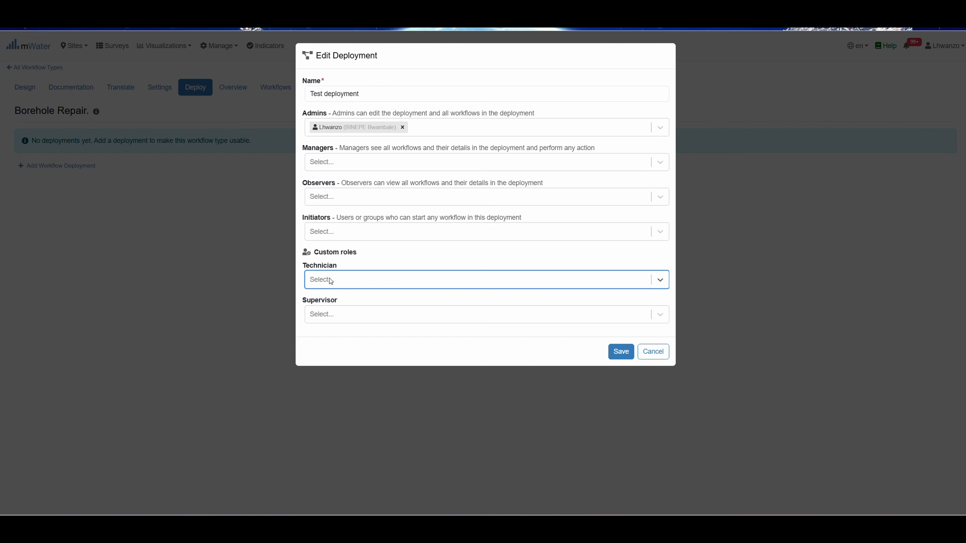
left_click(317, 322)
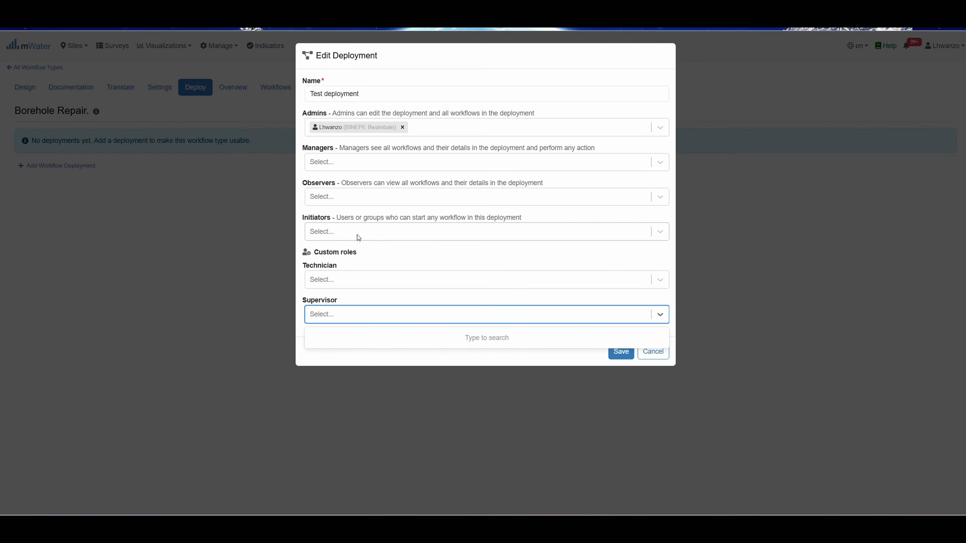
left_click(620, 354)
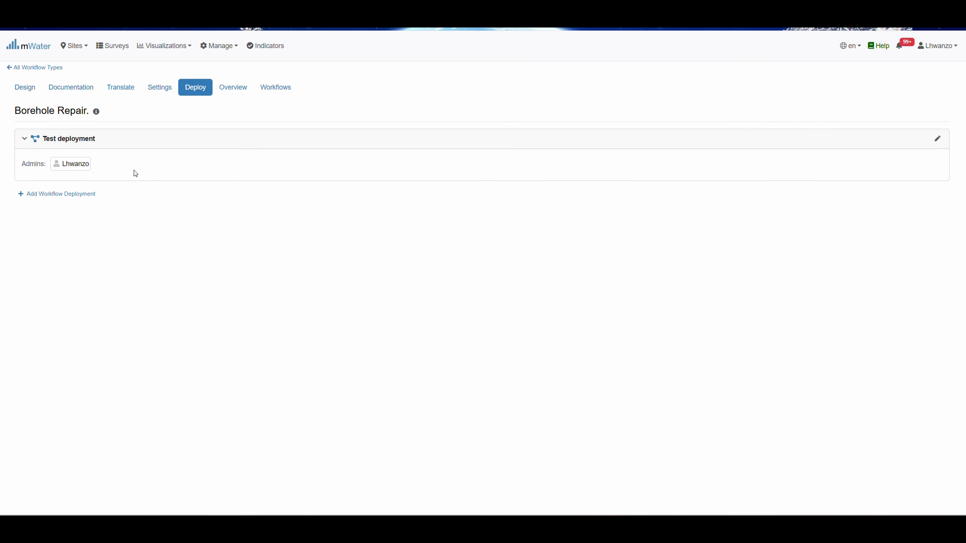
Open the Water Point Repair design and scroll through its five steps from Start to Resolved
left_click(278, 94)
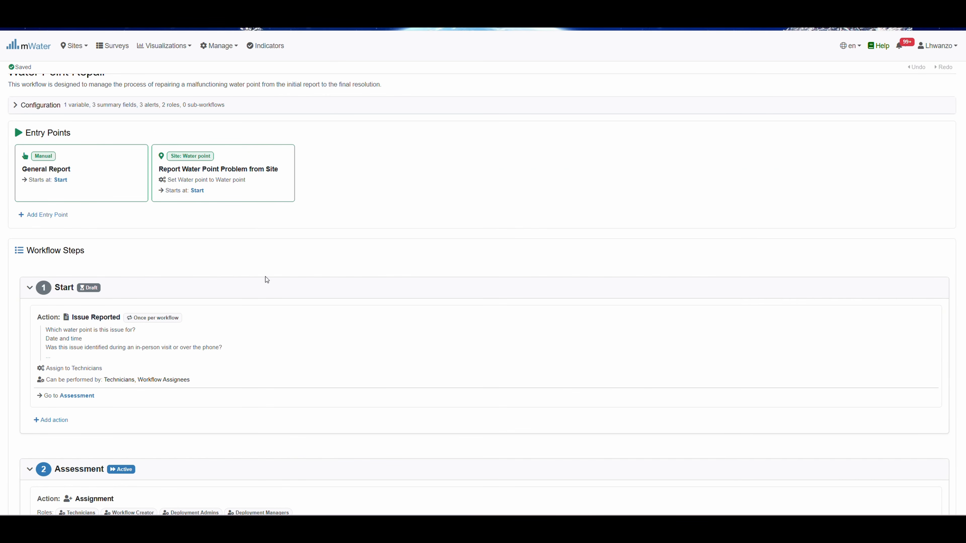
scroll(267, 280, "down", 4)
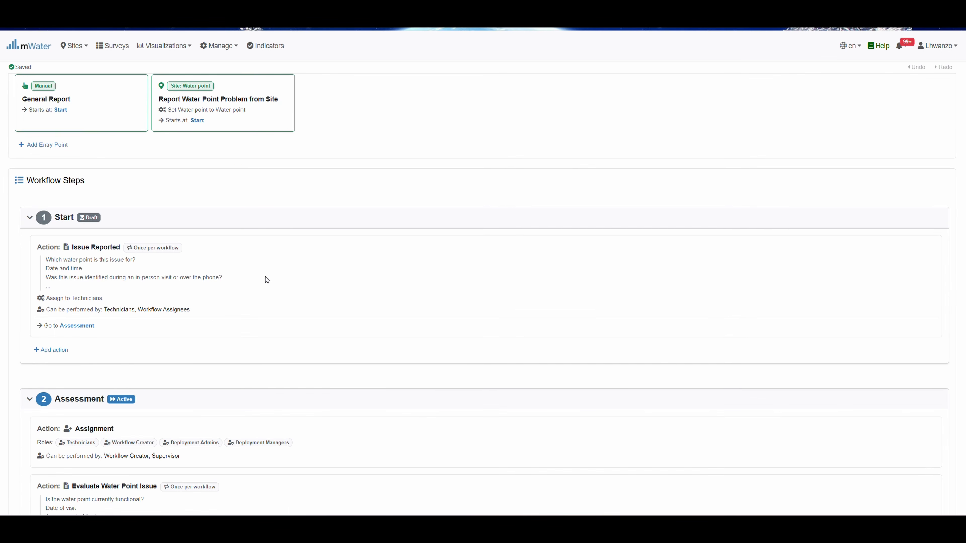
scroll(267, 280, "down", 7)
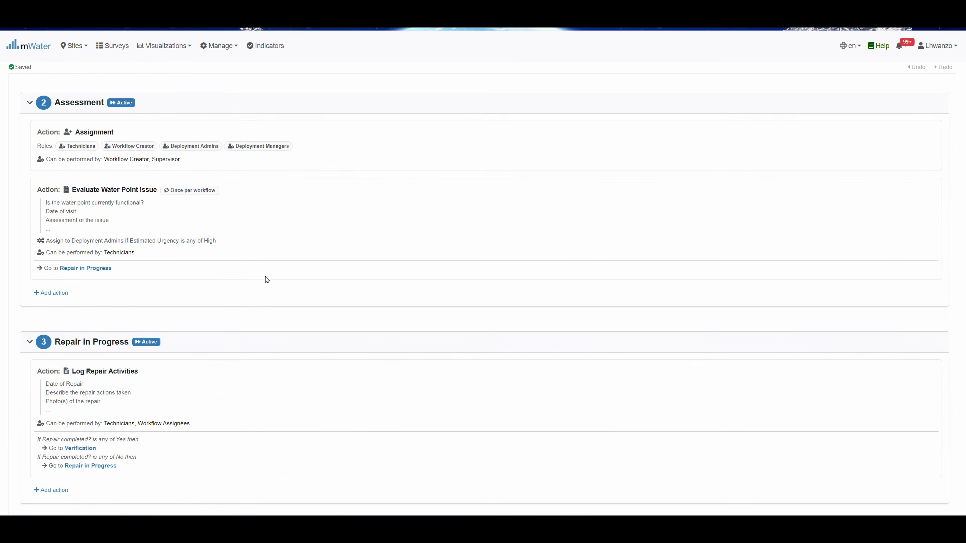
scroll(267, 280, "down", 8)
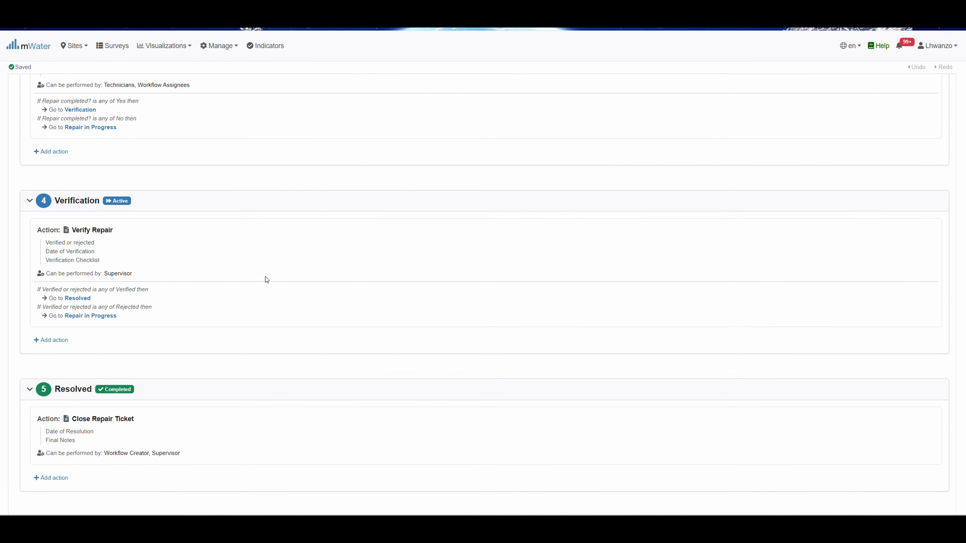
scroll(267, 280, "up", 20)
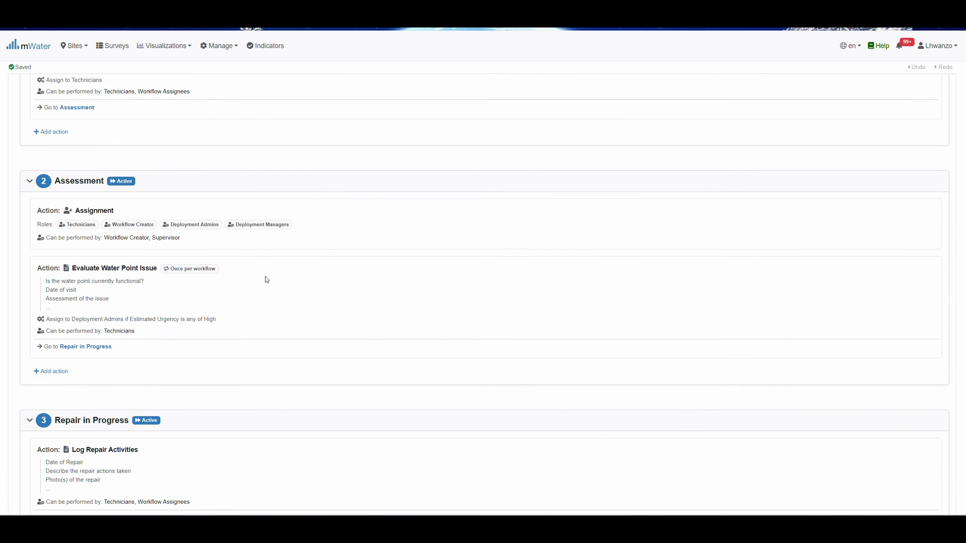
scroll(267, 279, "up", 1)
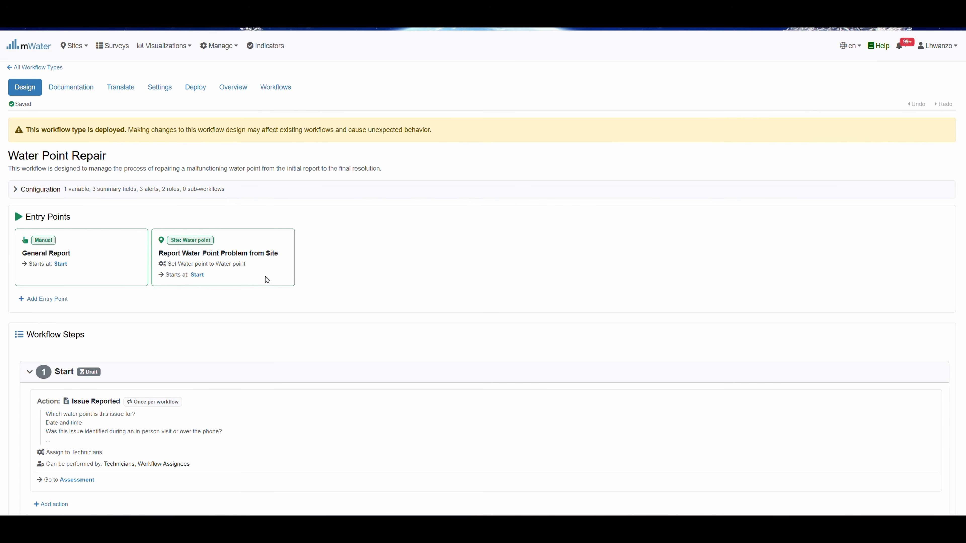
Filter Water Point Repair workflows to Assigned to Me, then review All Workflows, active and completed
left_click(273, 89)
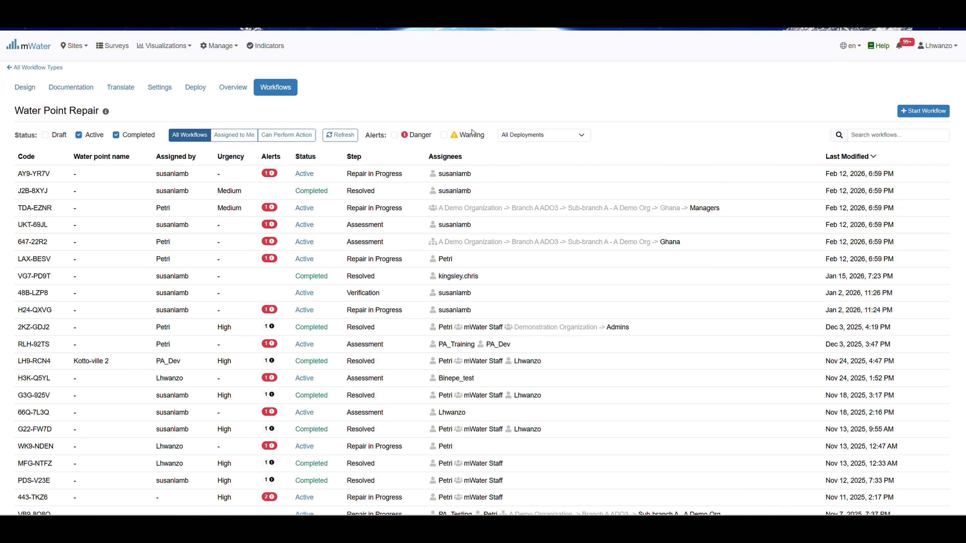
left_click(236, 135)
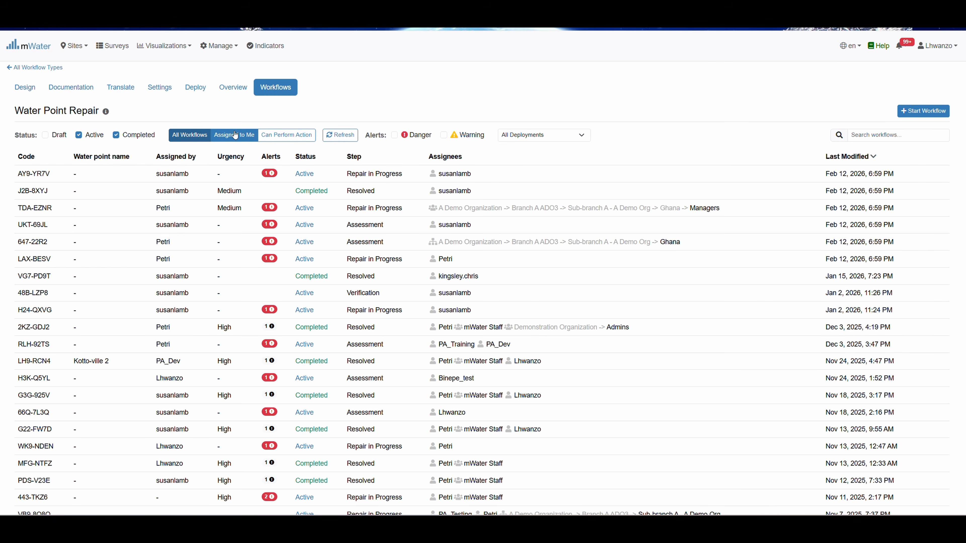
left_click(188, 137)
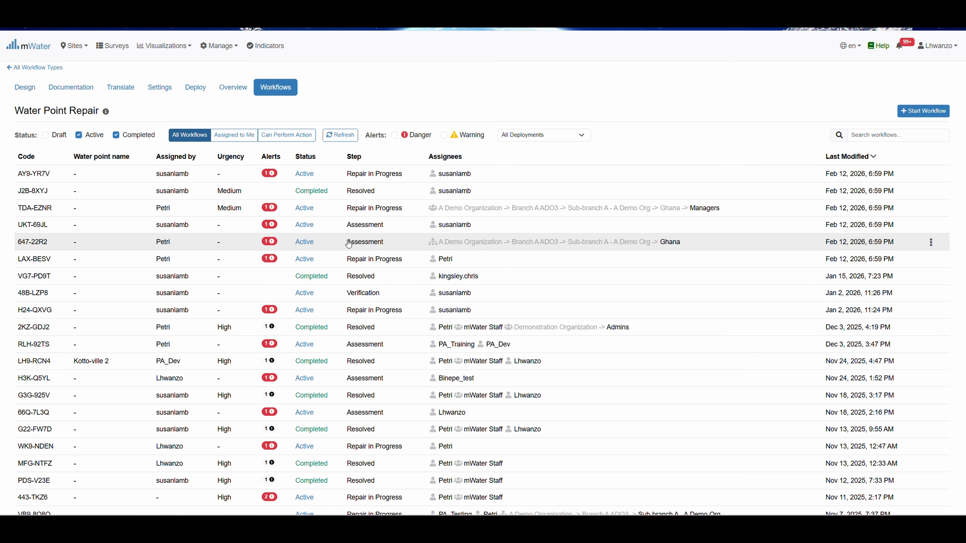
scroll(247, 334, "down", 2)
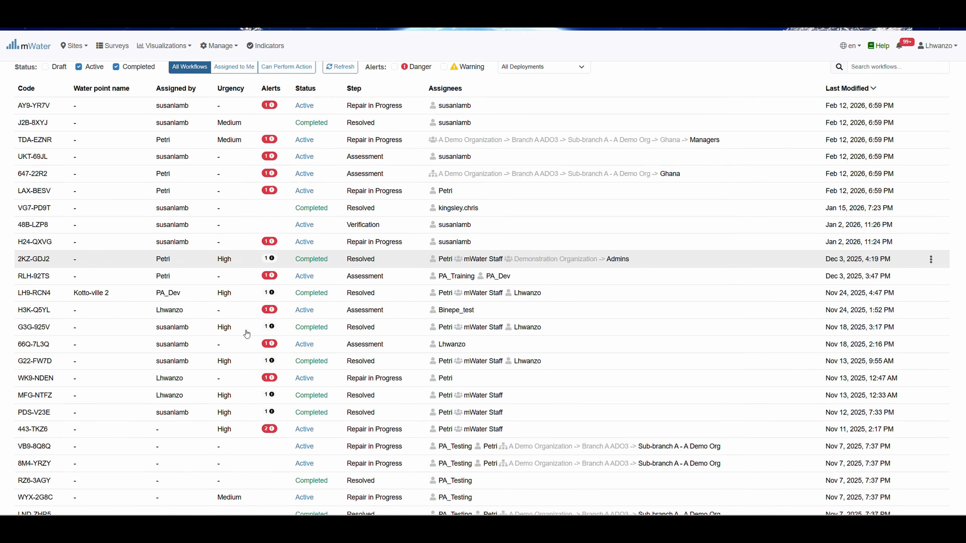
scroll(247, 334, "up", 1)
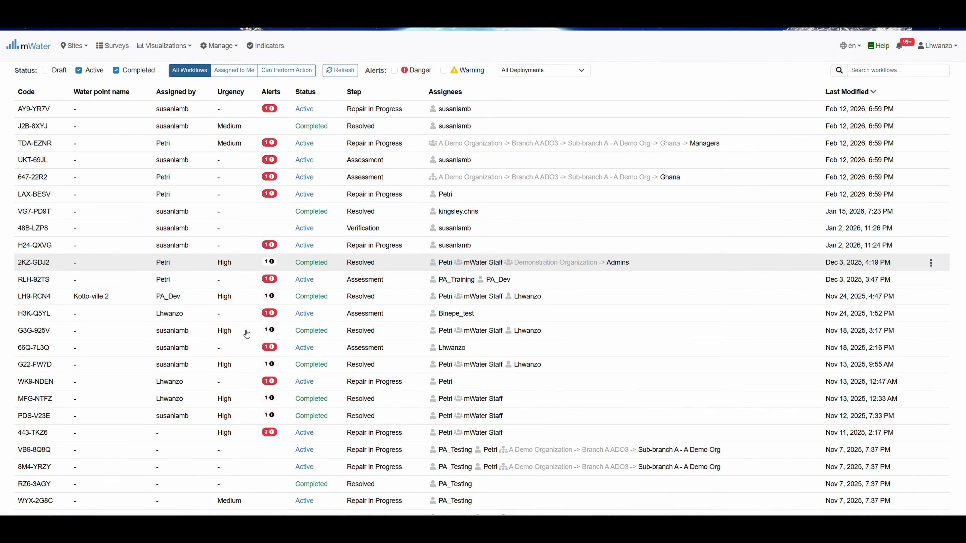
scroll(247, 334, "up", 2)
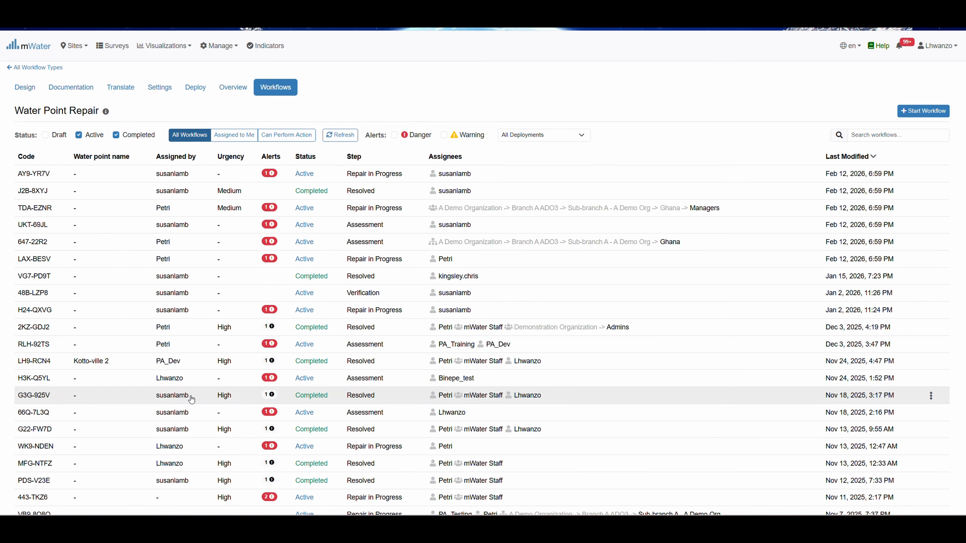
scroll(195, 346, "down", 1)
scroll(196, 349, "down", 1)
scroll(196, 348, "up", 2)
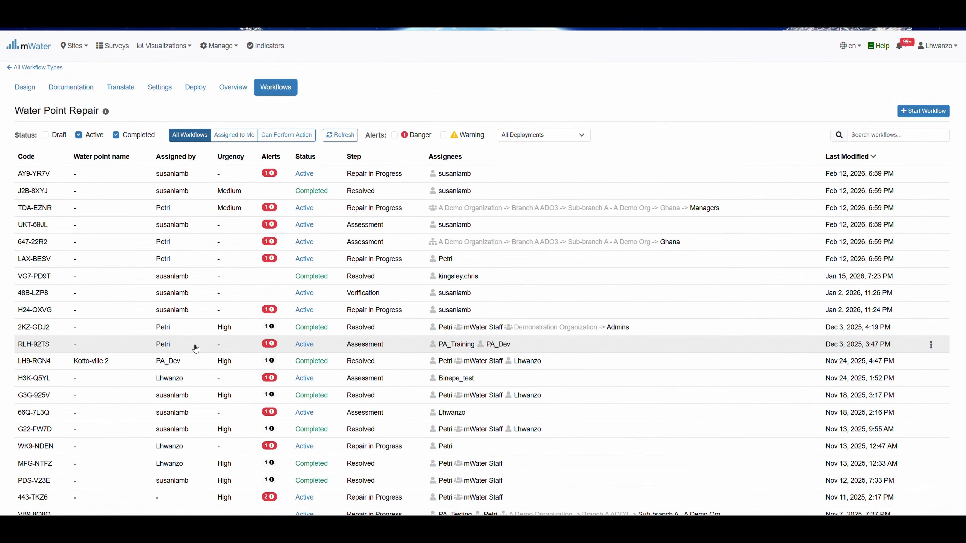